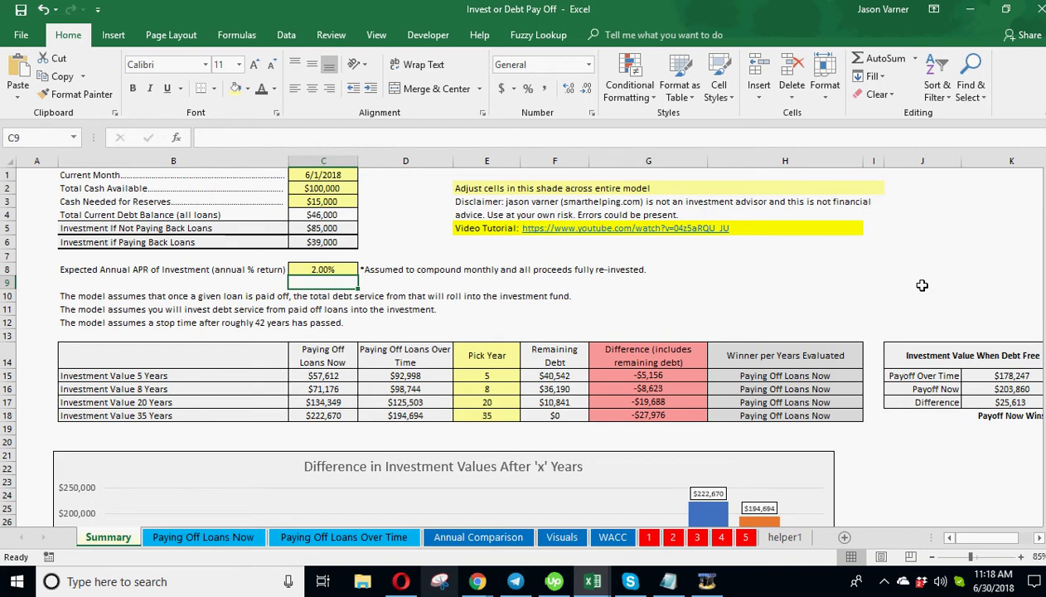
Review the Summary sheet's model inputs, from the current month to the expected annual APR of investment.
left_click(323, 176)
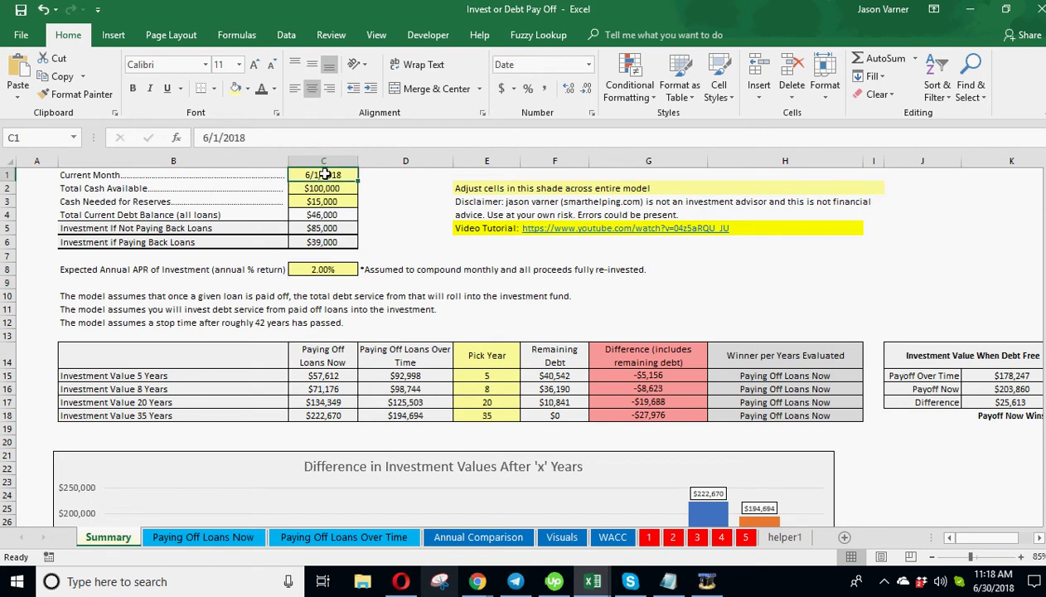
left_click(34, 205)
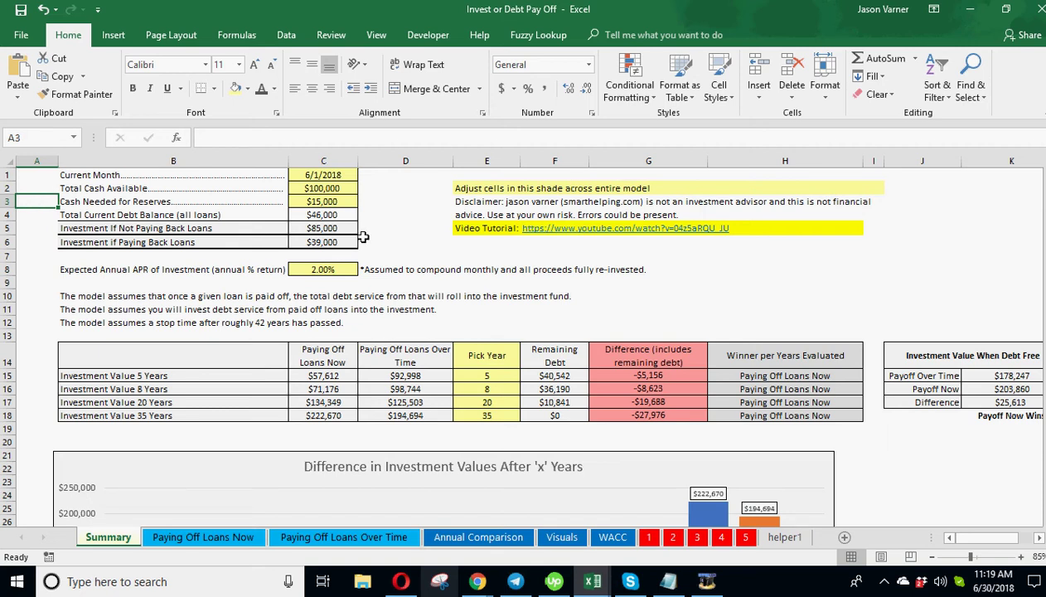
left_click(331, 267)
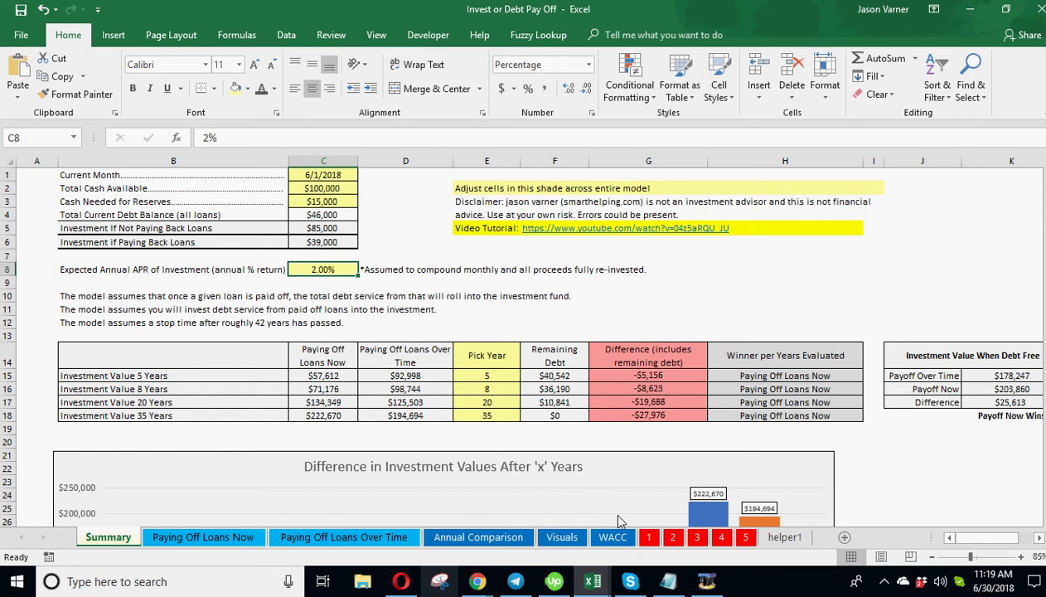
Inspect the remaining balance, remaining years and starting annual interest rate inputs on loan sheet 1.
left_click(643, 536)
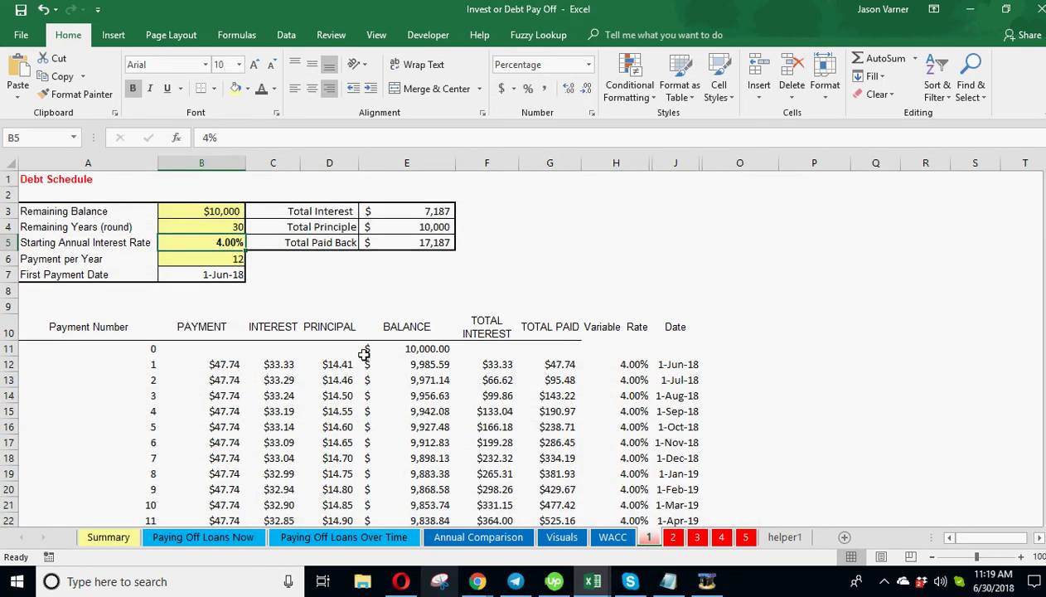
left_click(216, 226)
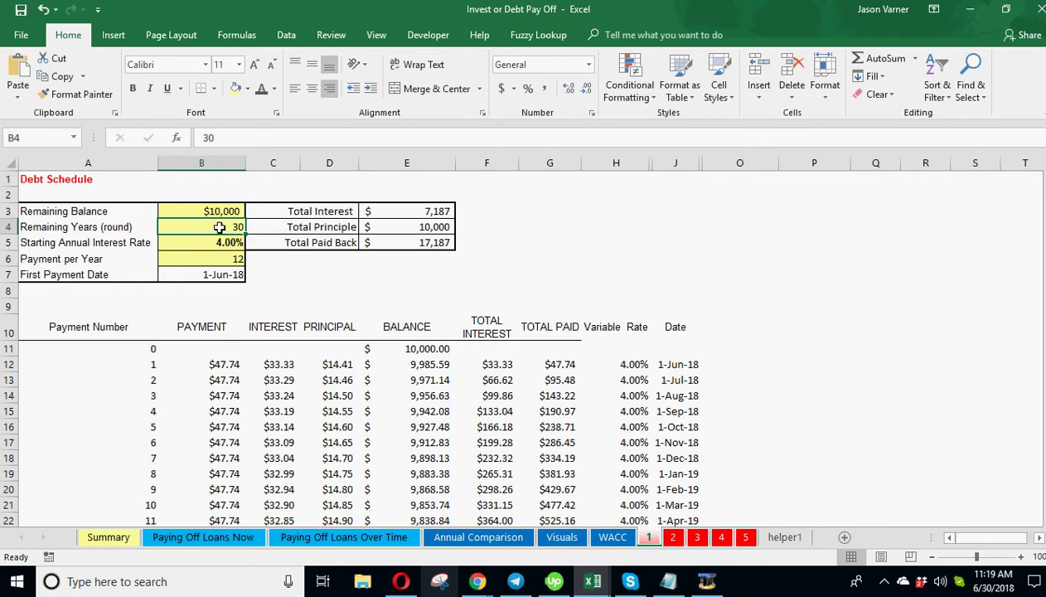
left_click(195, 211)
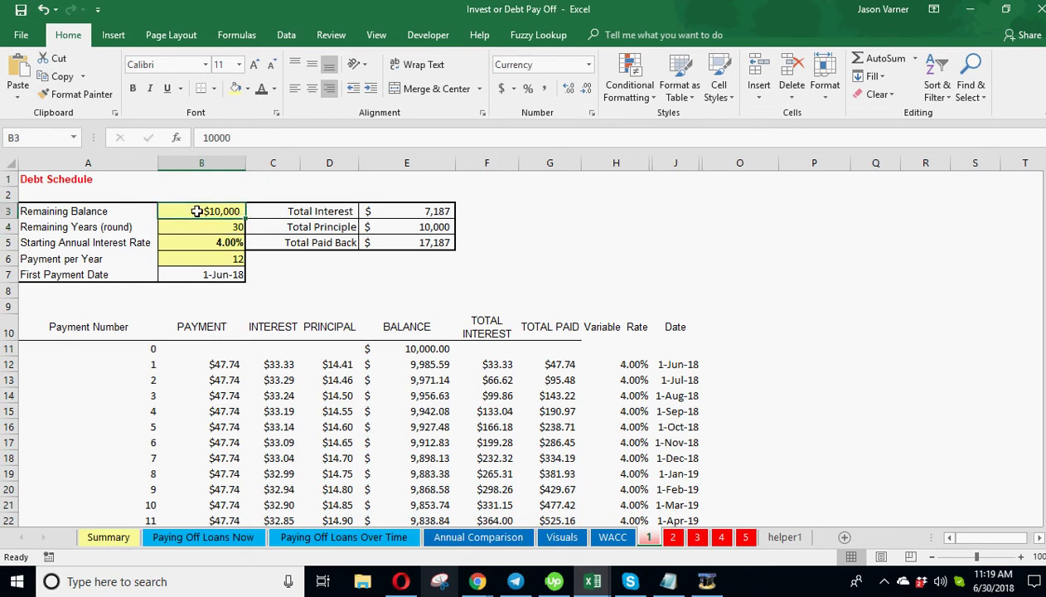
left_click(208, 241)
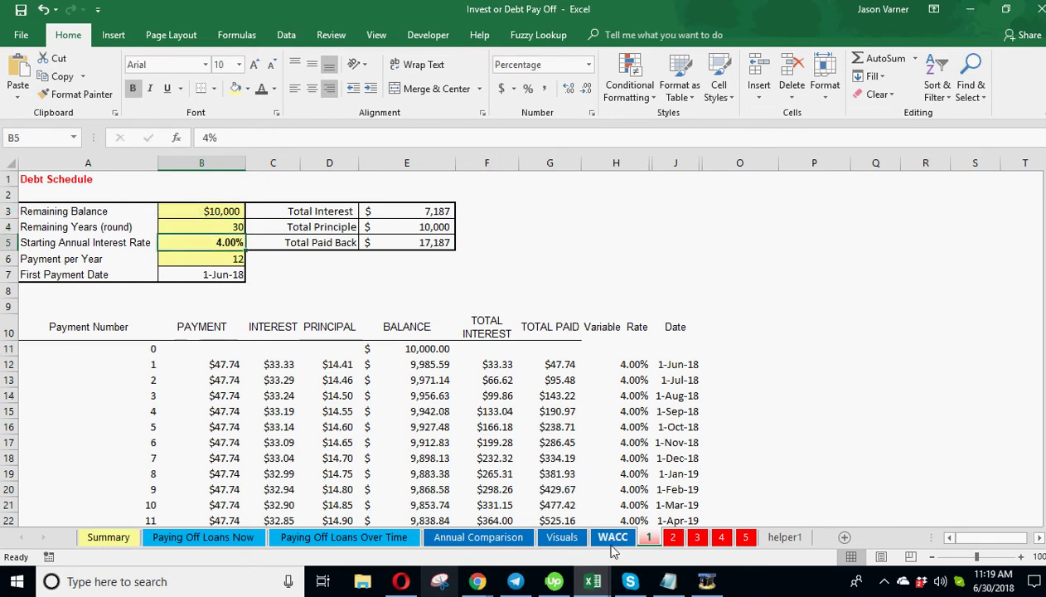
Look through the debt schedules on the other loan sheets and the loan breakdown on the WACC sheet.
left_click(673, 539)
left_click(697, 539)
left_click(721, 539)
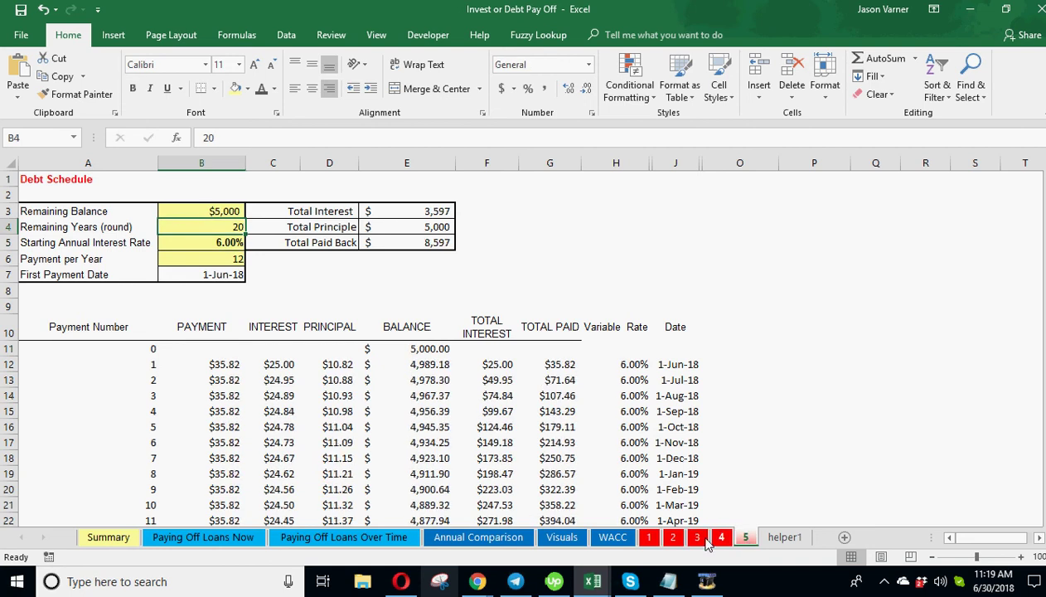
left_click(650, 539)
left_click(613, 537)
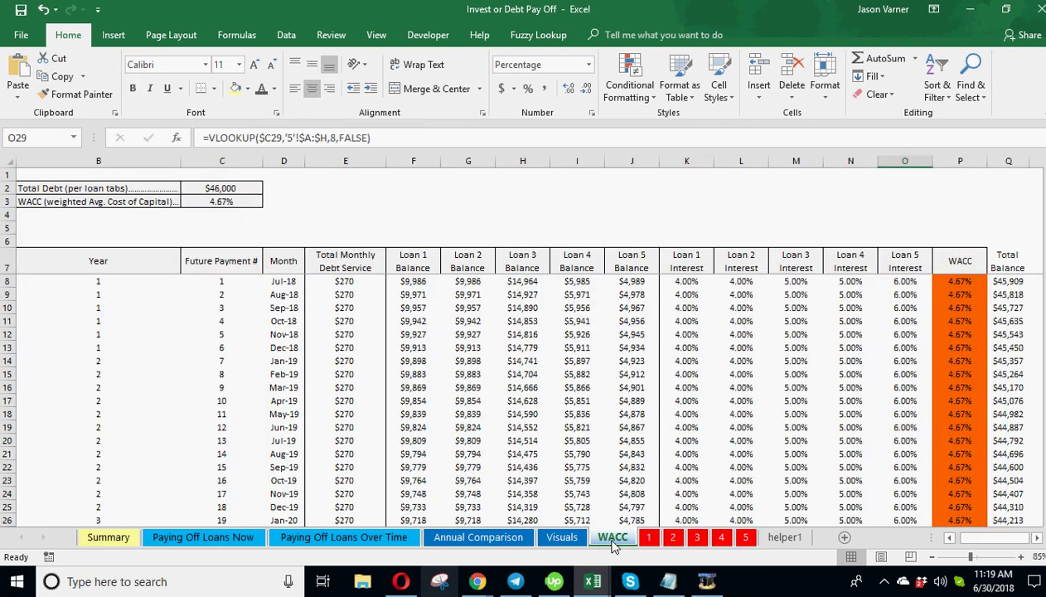
Examine the Summary sheet's comparison table of investment values and remaining debt, and the chart of differences beneath it.
left_click(187, 535)
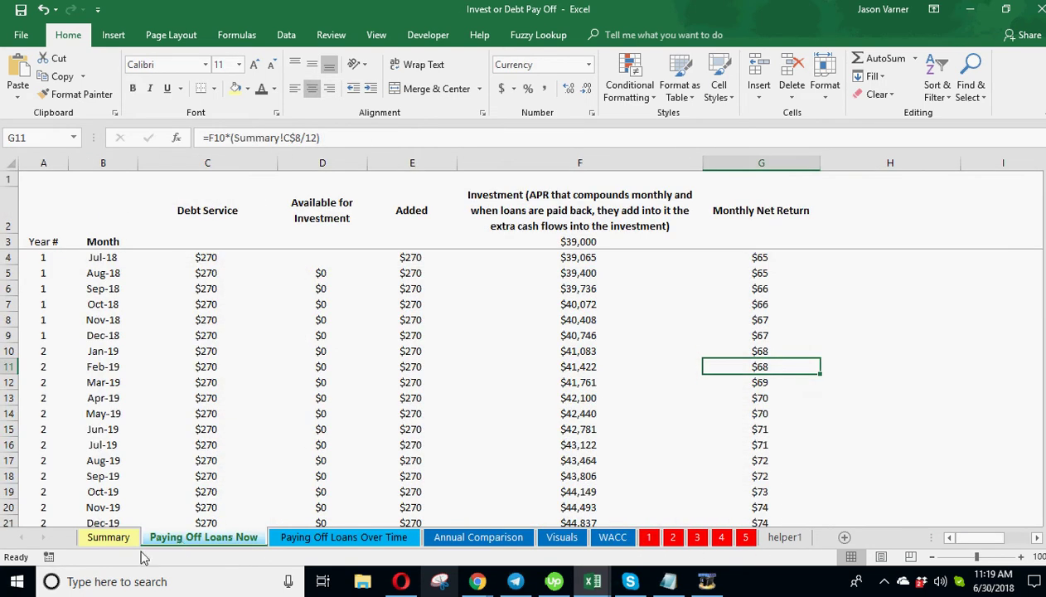
left_click(116, 539)
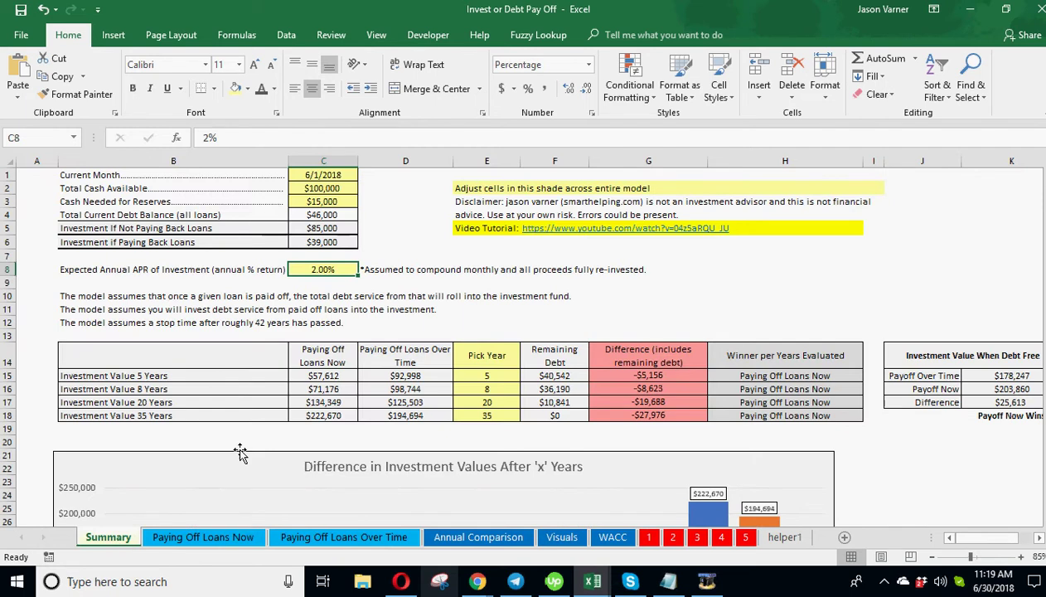
left_click(324, 375)
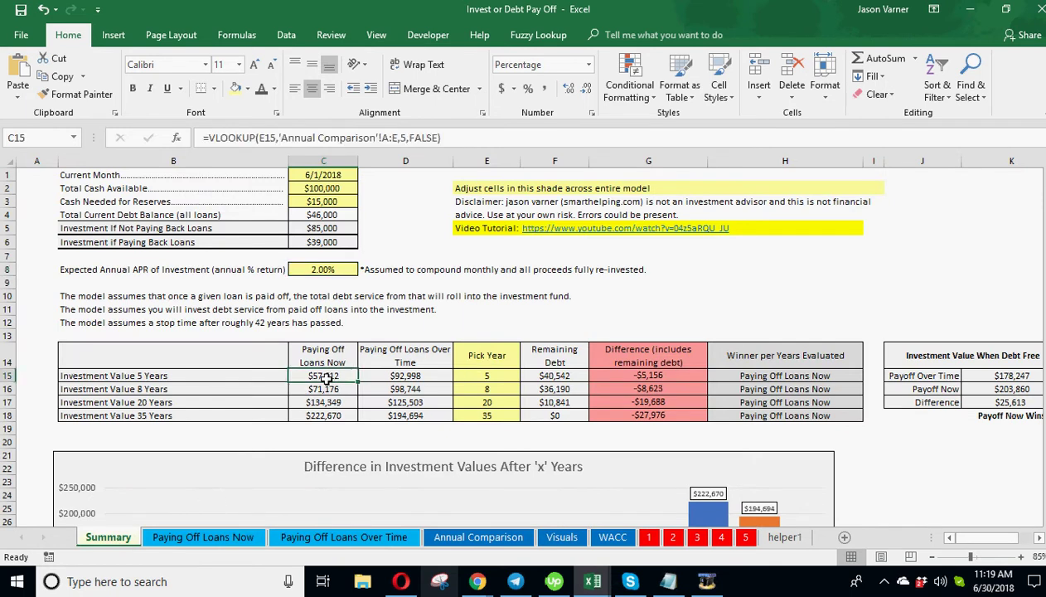
left_click(567, 376)
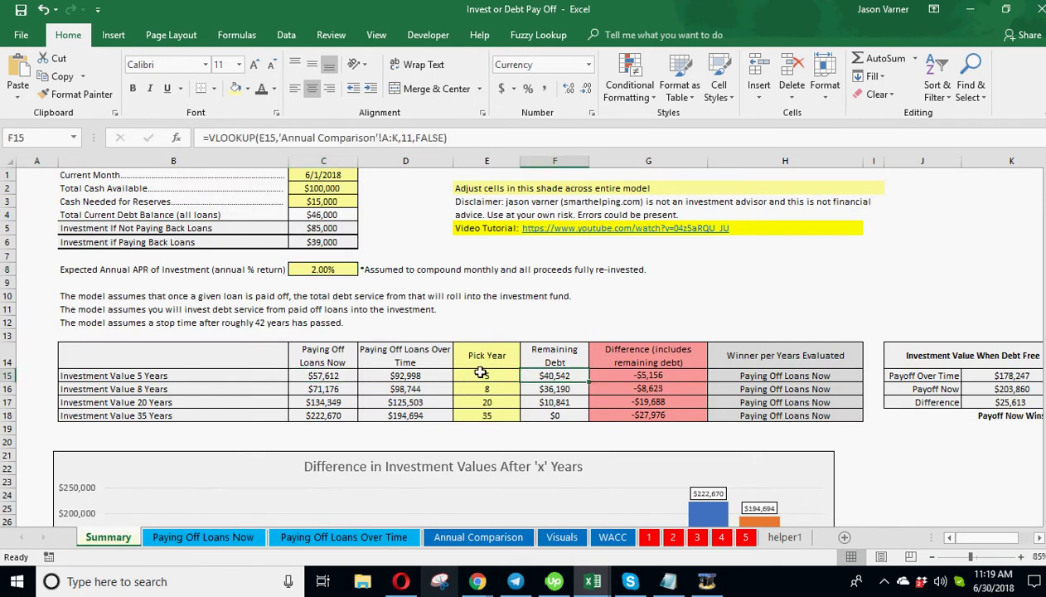
left_click(554, 388)
left_click(562, 402)
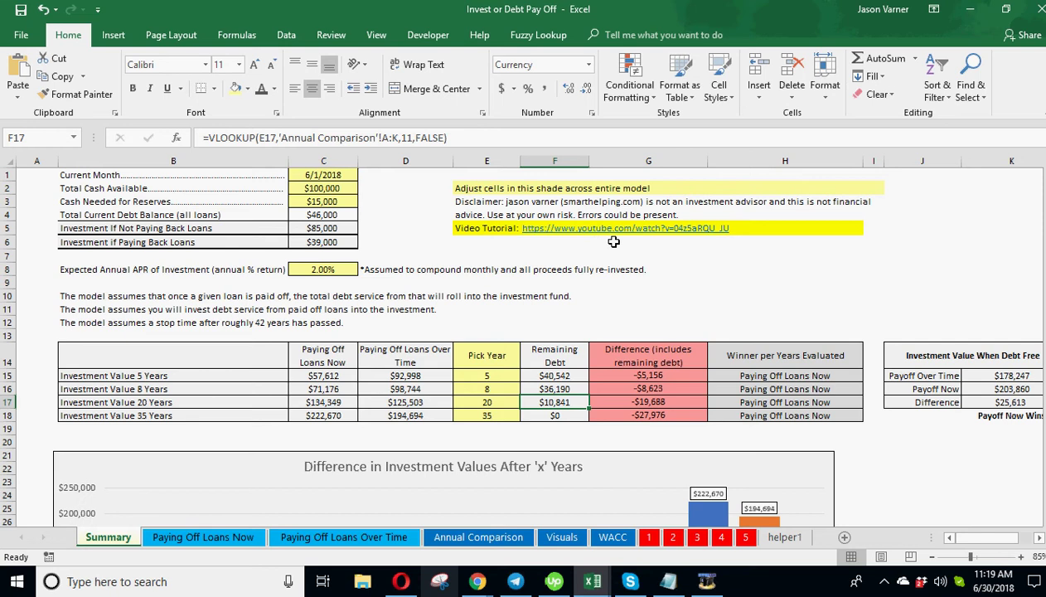
scroll(618, 286, "down", 4)
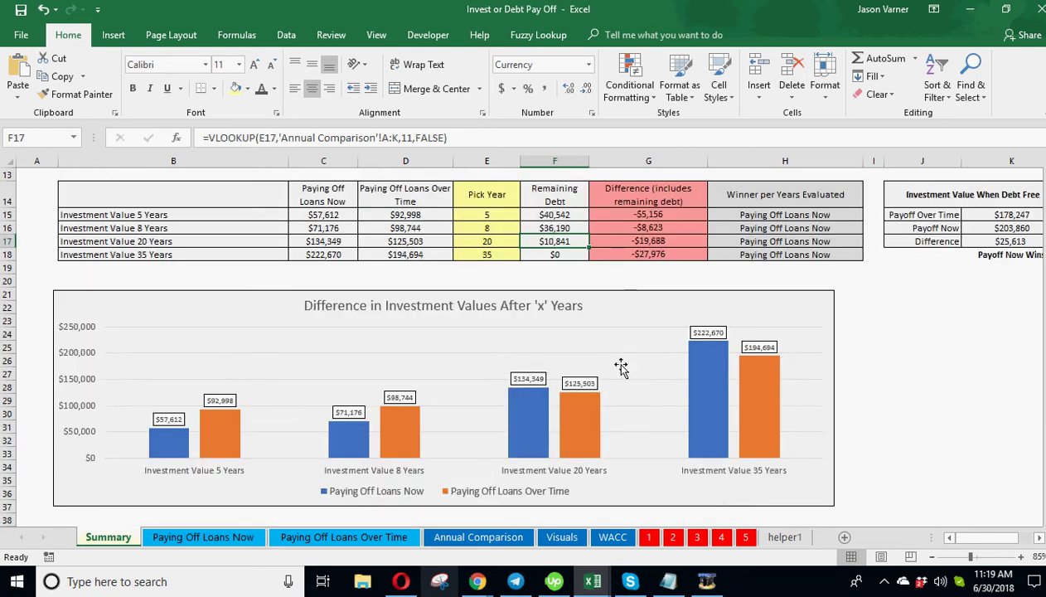
scroll(619, 364, "up", 4)
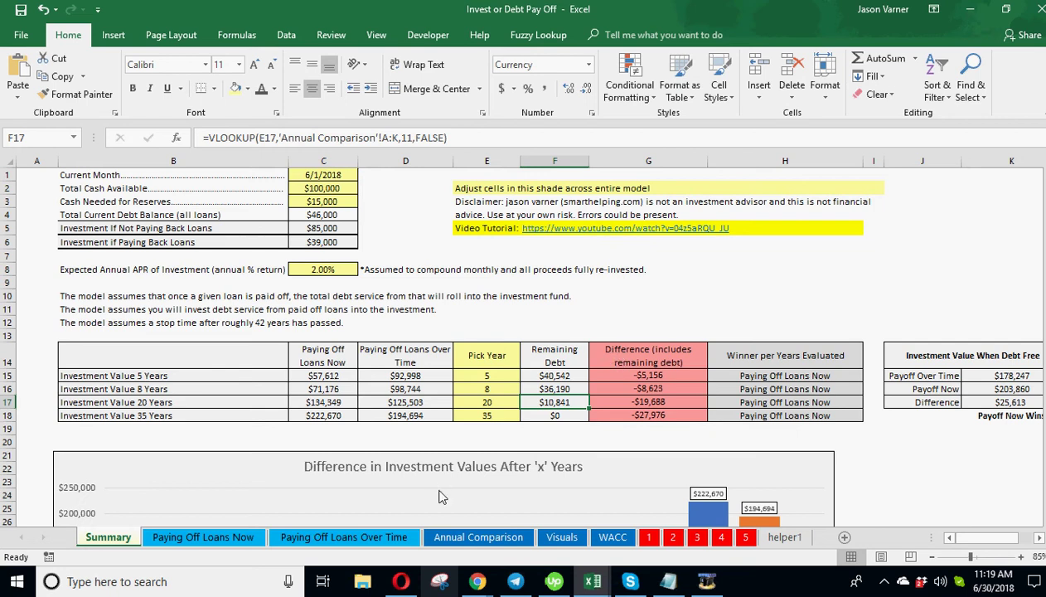
Check the APR and its compounding note on Summary, and see how both payoff scenario sheets lay out the investment.
left_click(379, 269)
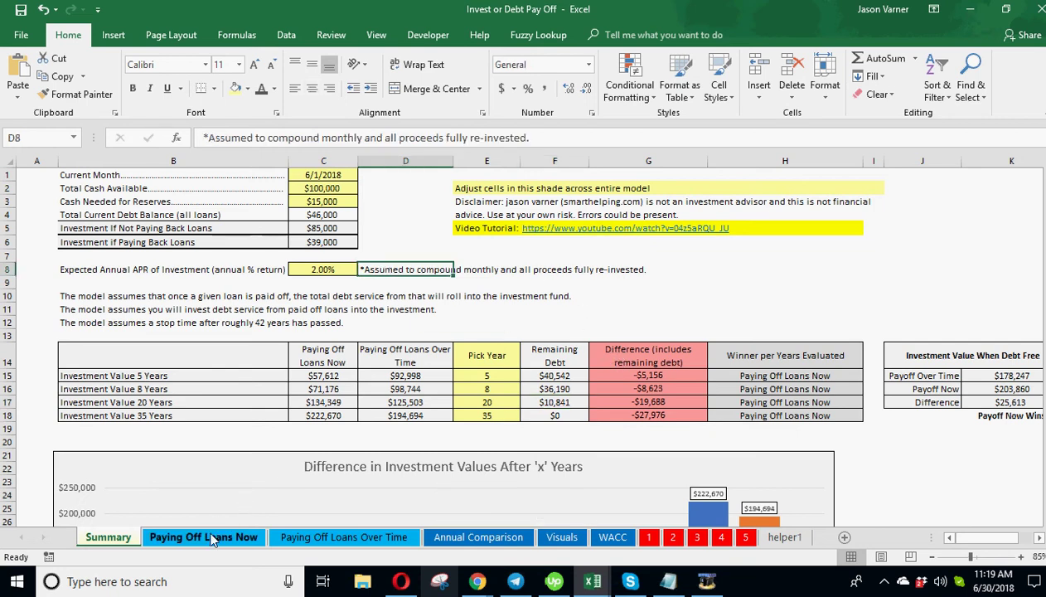
left_click(322, 268)
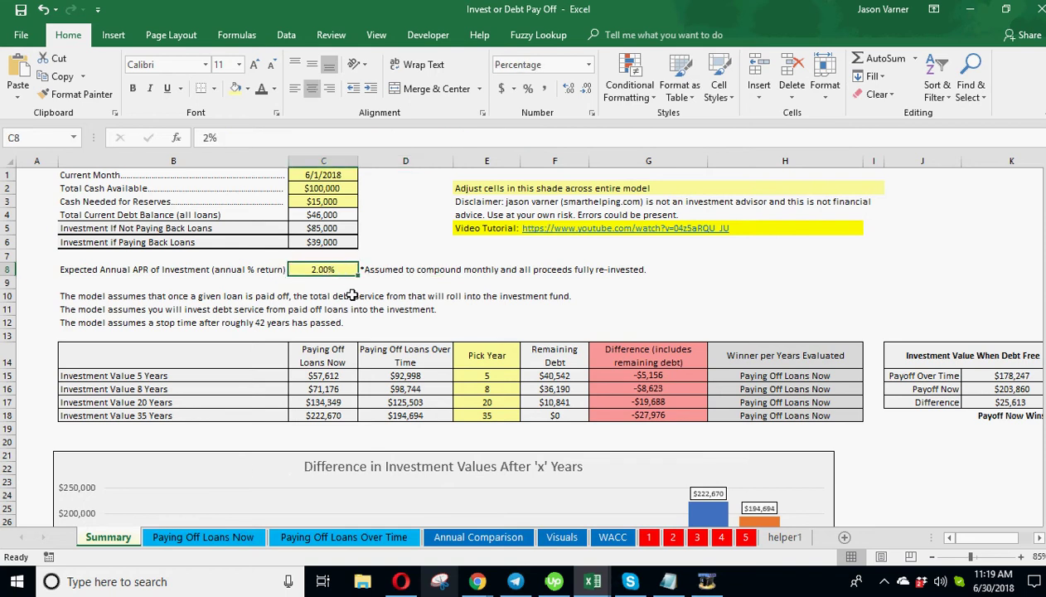
left_click(238, 539)
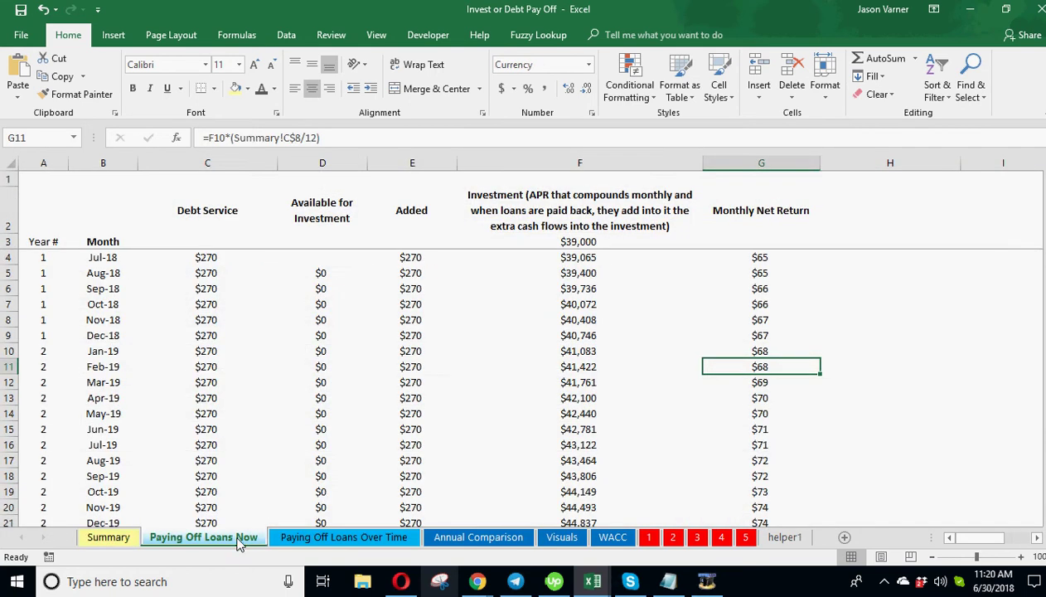
left_click(310, 536)
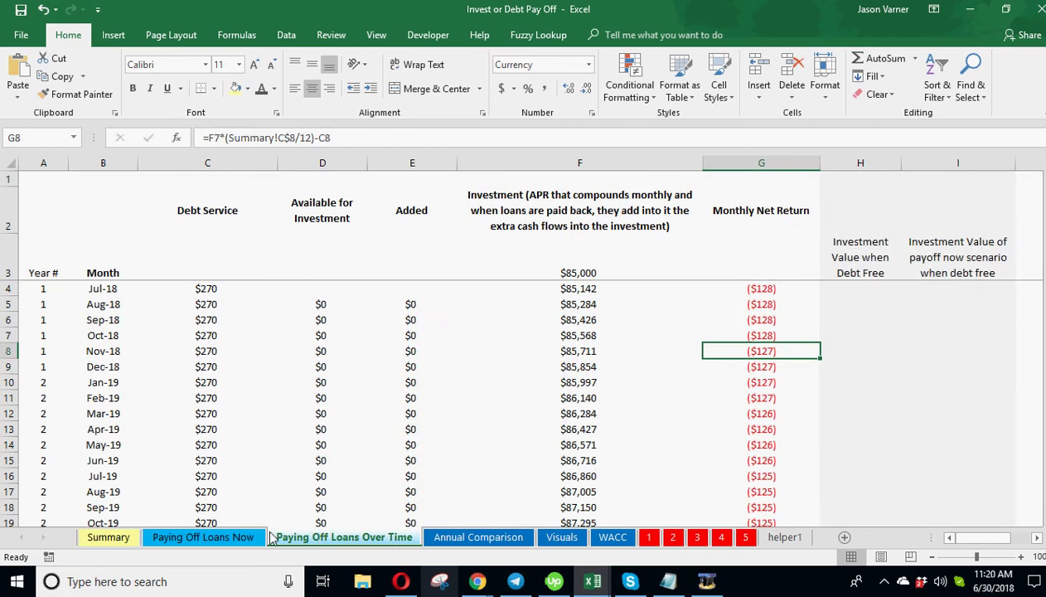
left_click(220, 537)
left_click(589, 225)
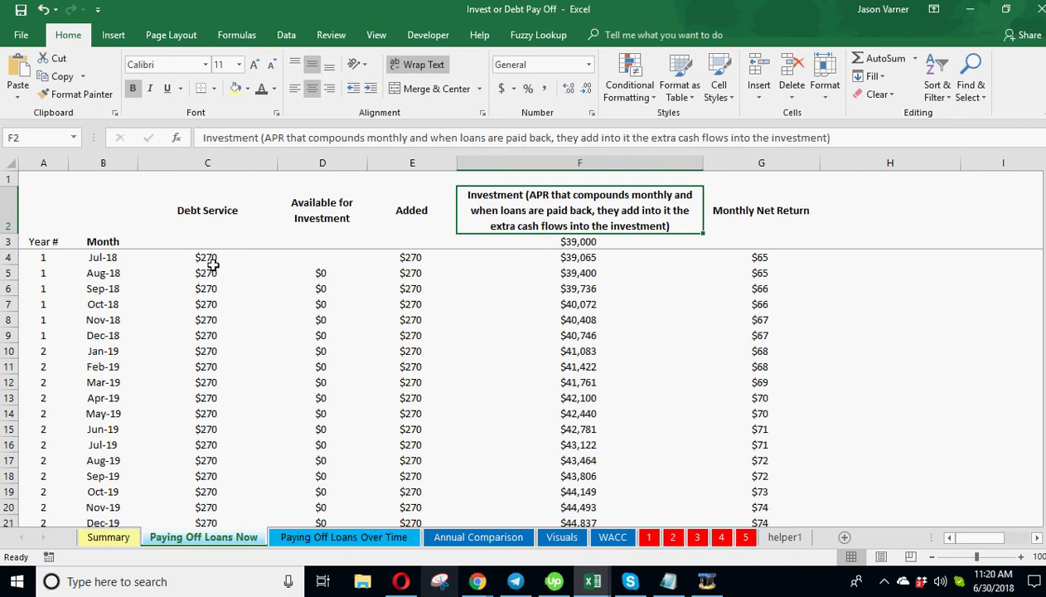
Compare the first months of the Debt Service column on the Paying Off Loans Now and Paying Off Loans Over Time sheets.
left_click_drag(208, 260, 213, 322)
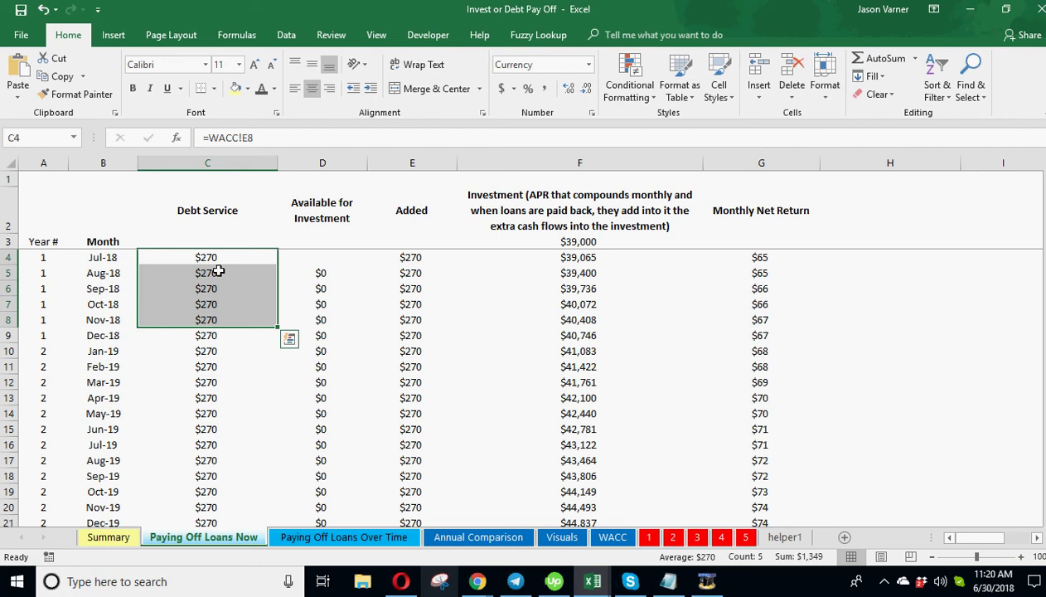
left_click(214, 267)
left_click(347, 539)
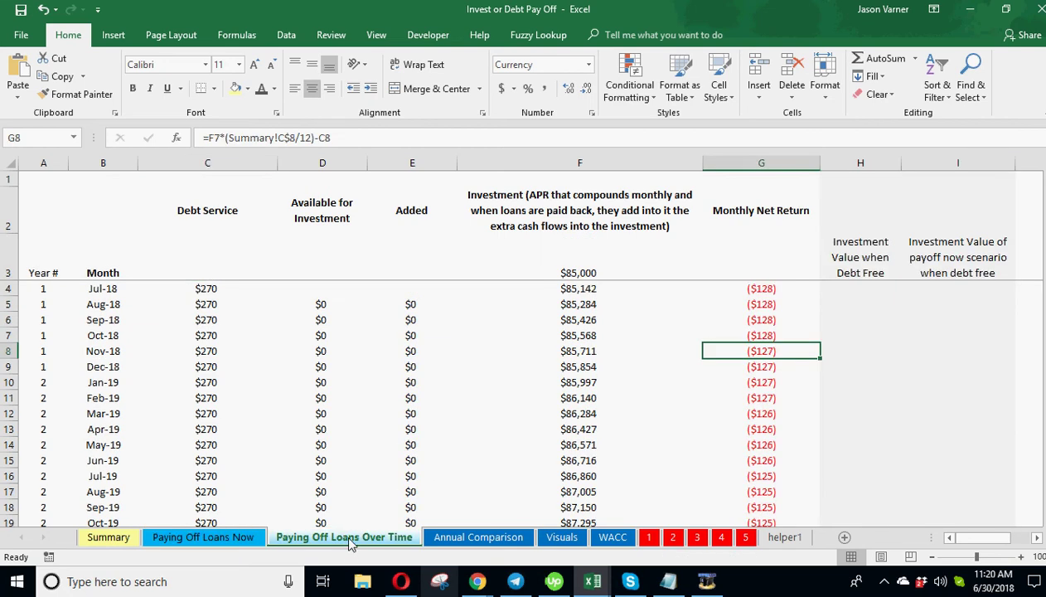
left_click(209, 288)
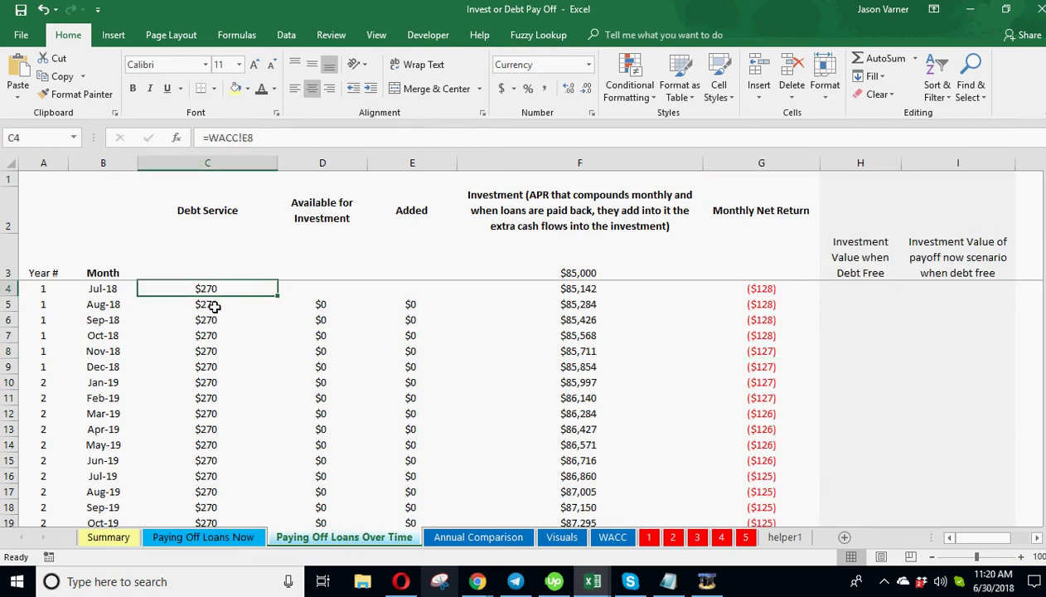
left_click(209, 304)
left_click(217, 334)
left_click(215, 363)
left_click(214, 395)
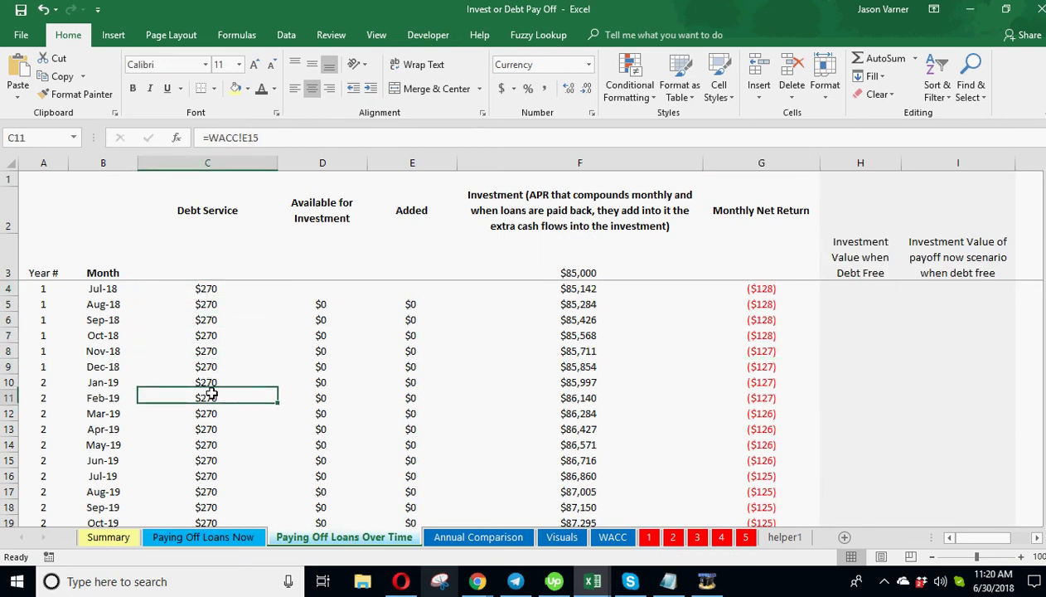
left_click(224, 414)
Examine the monthly Debt Service cells on the Paying Off Loans Now sheet from Jul-18 to Jan-19.
left_click(243, 535)
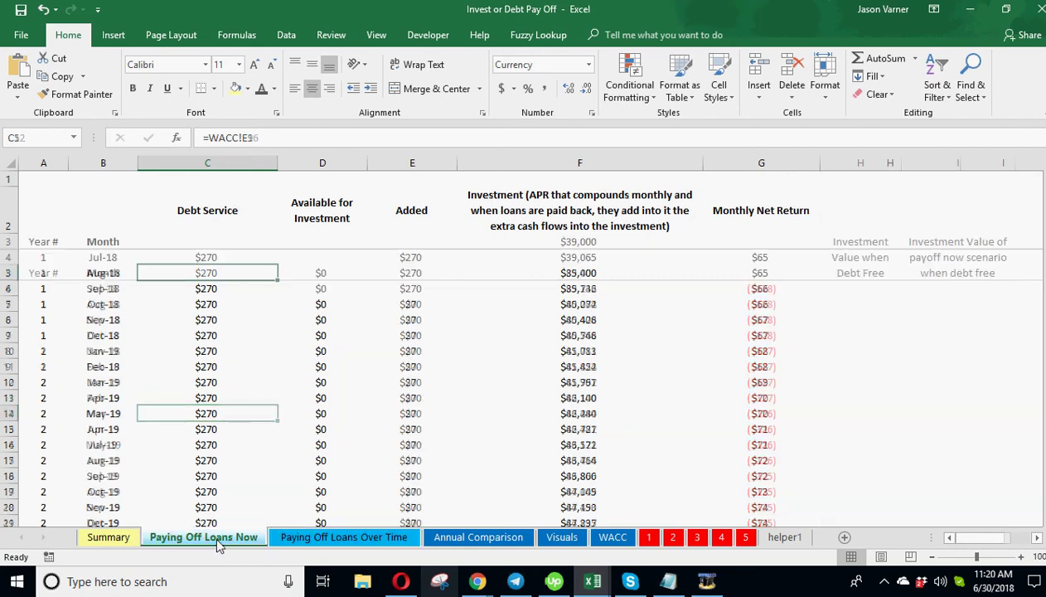
left_click(199, 305)
left_click(201, 321)
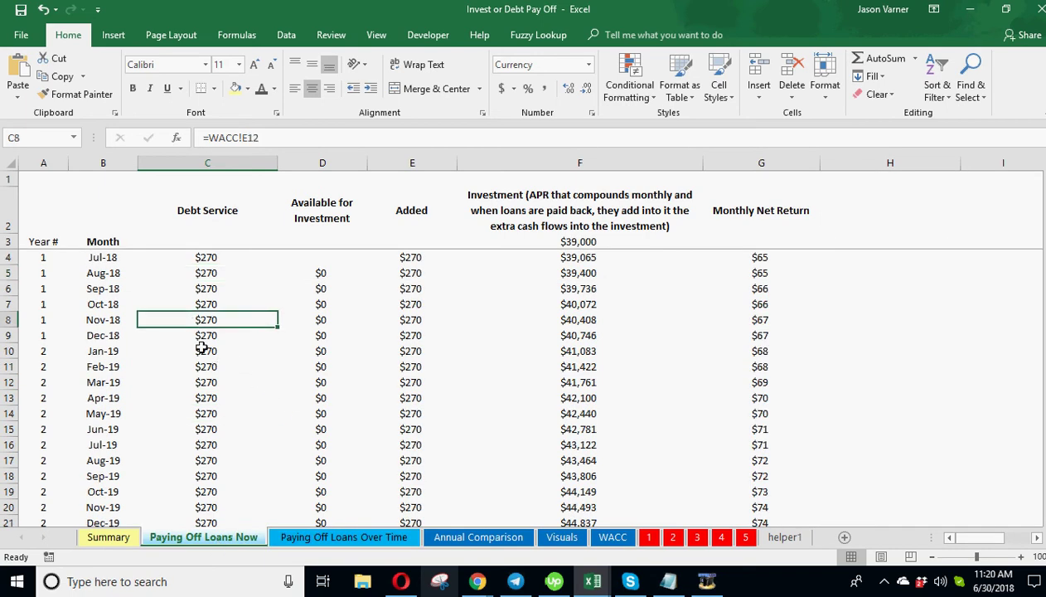
left_click(203, 335)
left_click(203, 349)
left_click(221, 255)
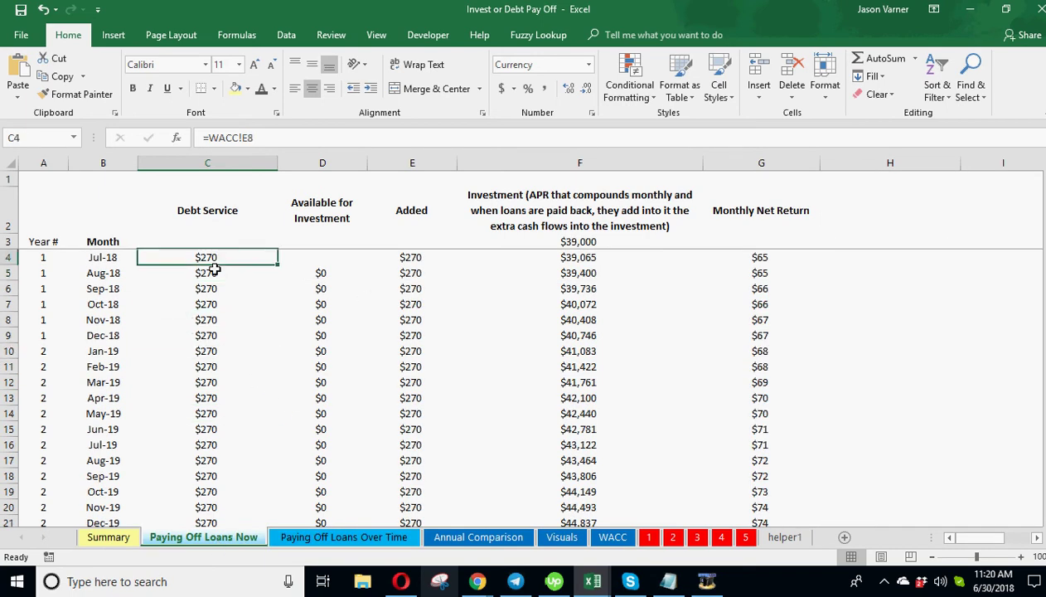
left_click(209, 271)
left_click(215, 288)
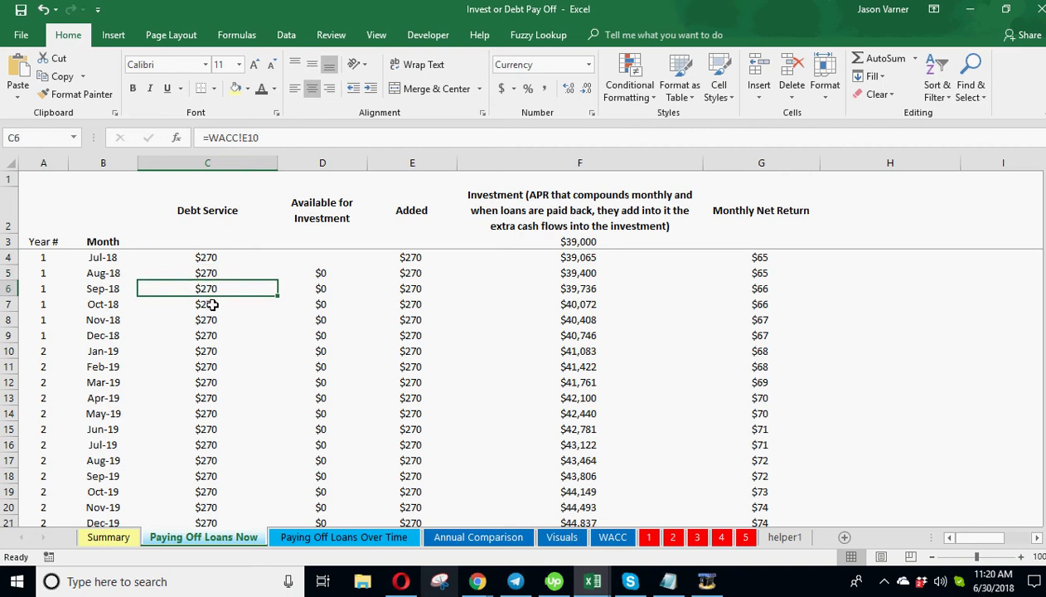
left_click(212, 303)
Compare the starting investment in F3 and the first months of investment values between the two payoff scenario sheets.
left_click_drag(578, 259, 583, 368)
left_click(377, 537)
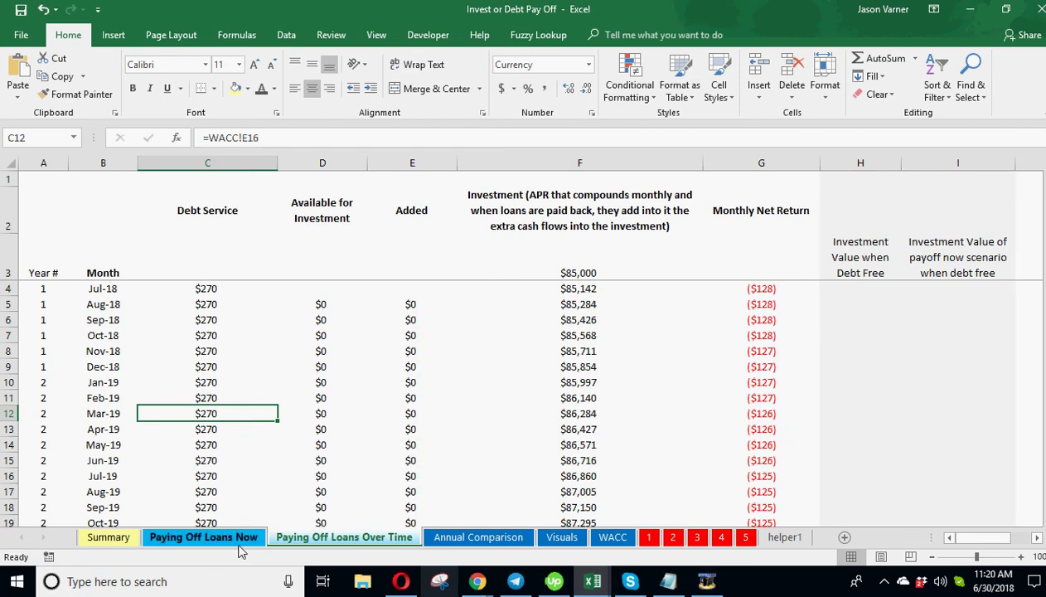
left_click(208, 541)
left_click(583, 240)
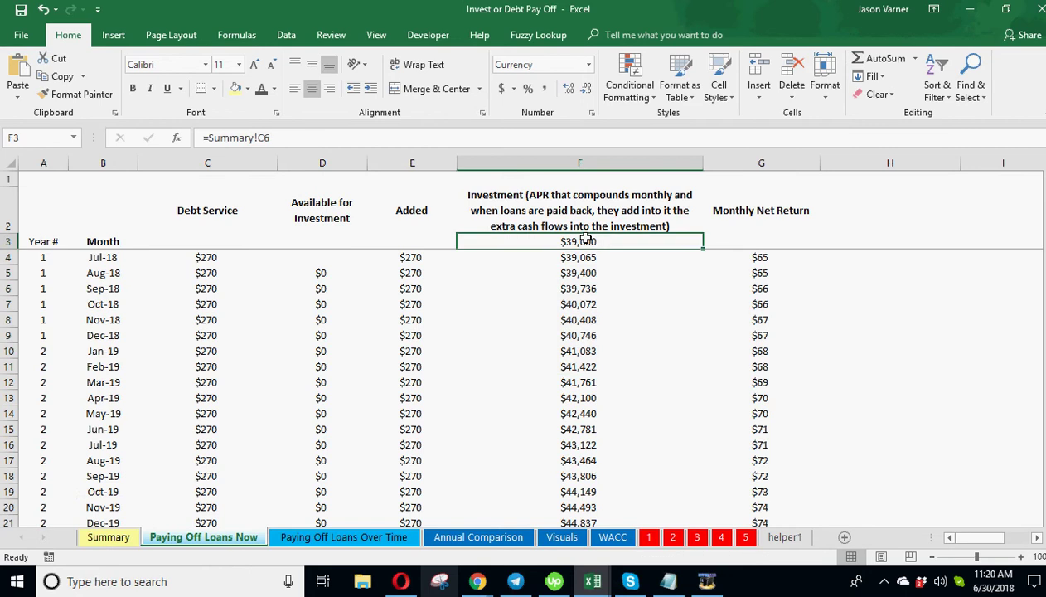
left_click(340, 535)
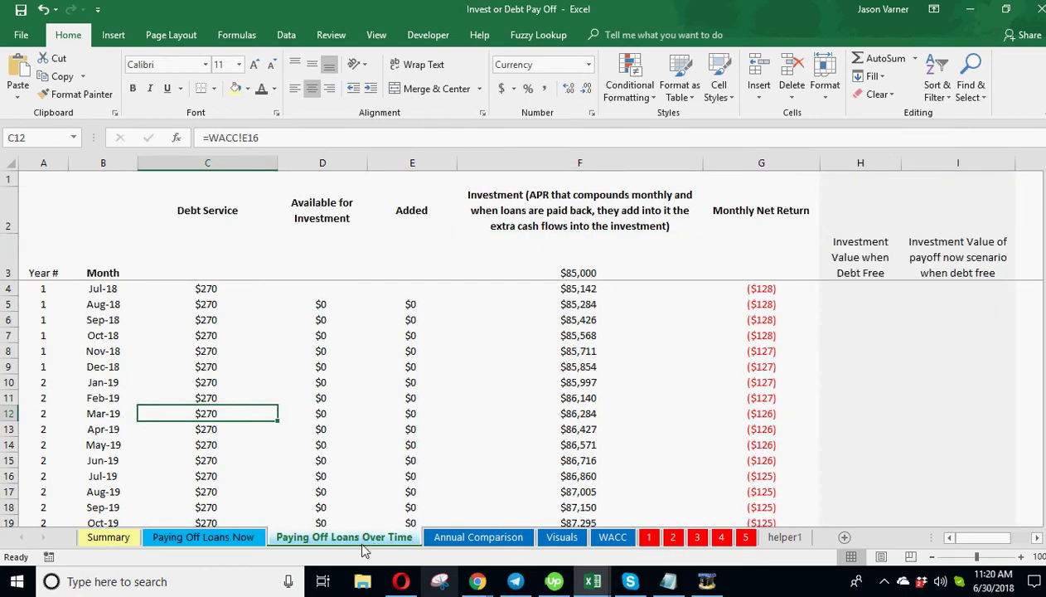
left_click(585, 272)
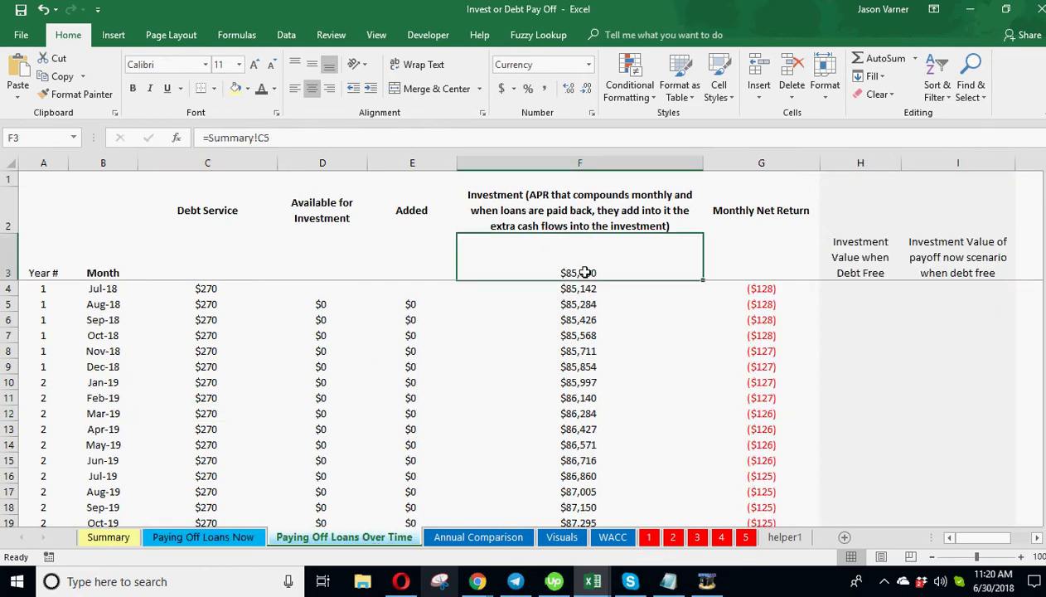
left_click_drag(585, 272, 570, 365)
left_click(247, 535)
left_click(585, 241)
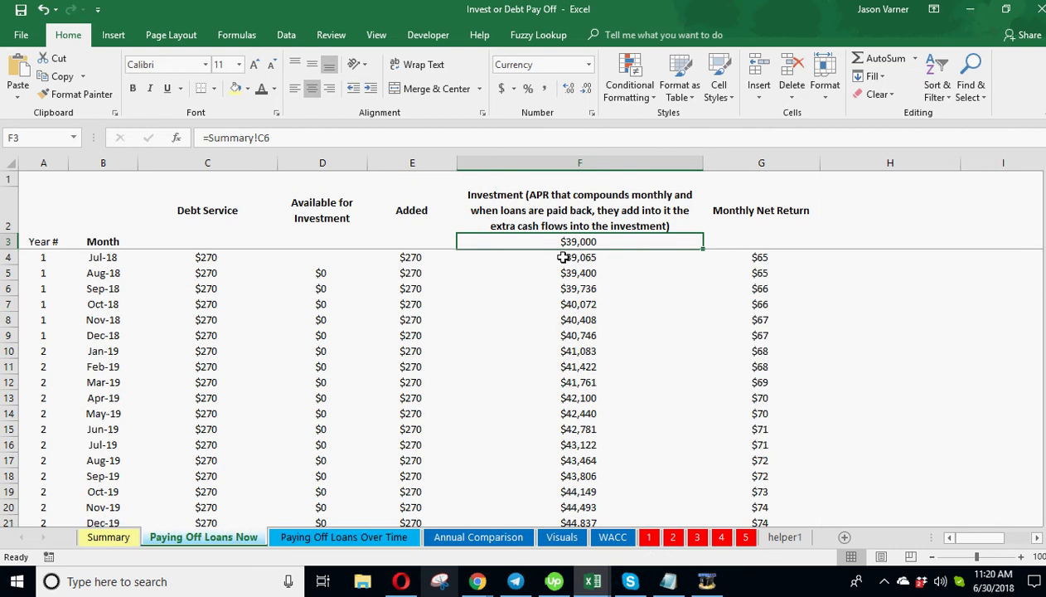
left_click_drag(586, 241, 577, 319)
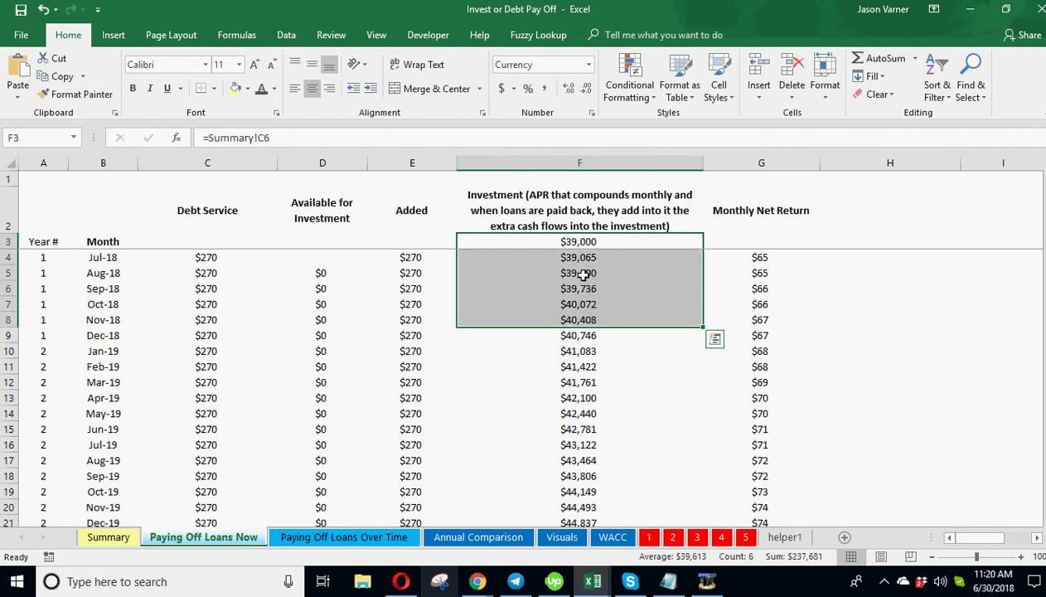
Check the expected APR on Summary against the Jul-18 debt service and first months of investment values on Paying Off Loans Now.
left_click(107, 537)
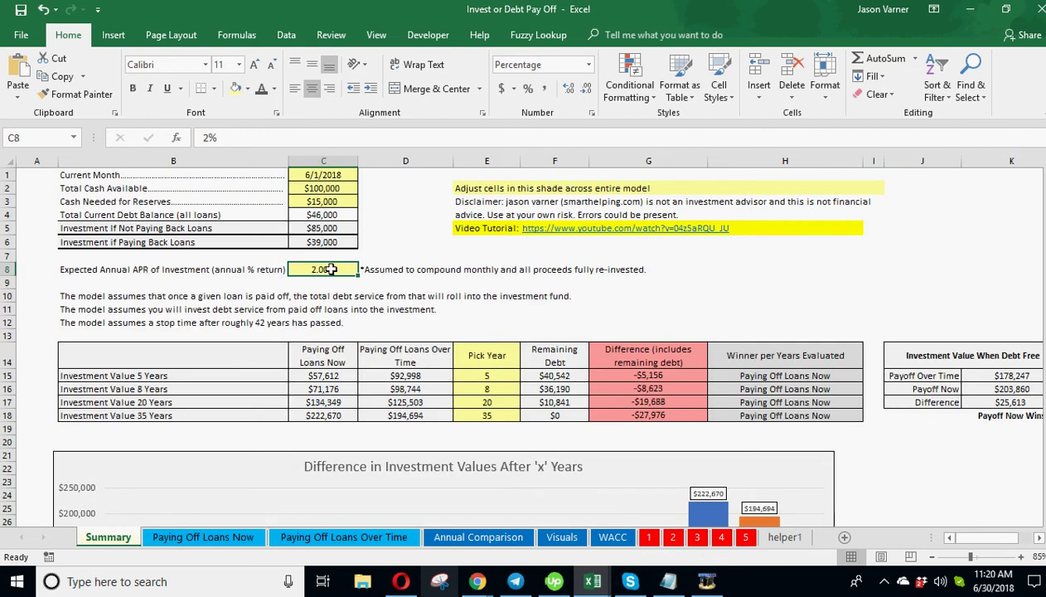
left_click(207, 537)
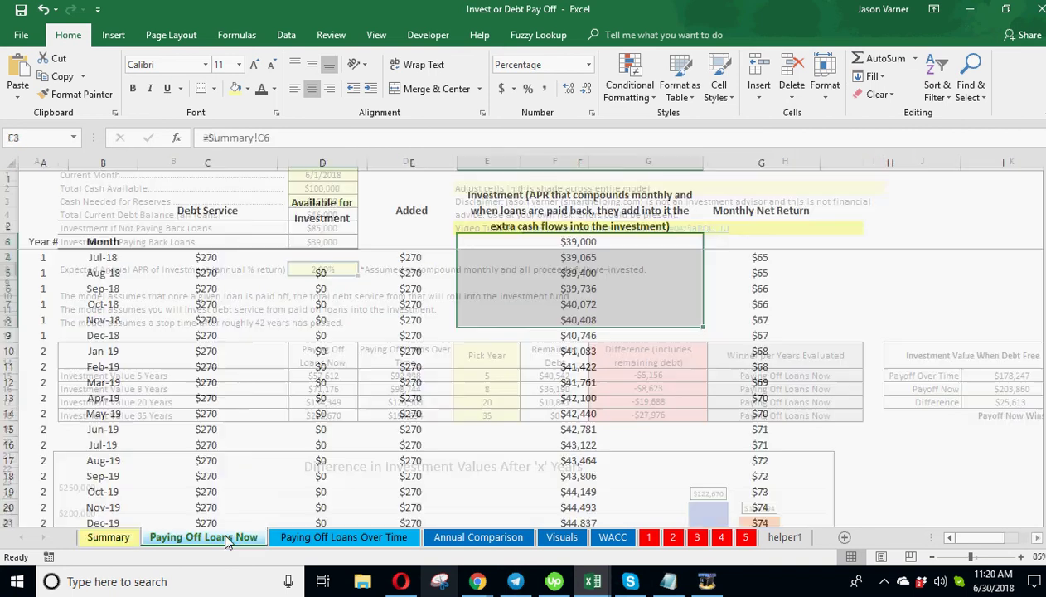
left_click(206, 280)
left_click(206, 257)
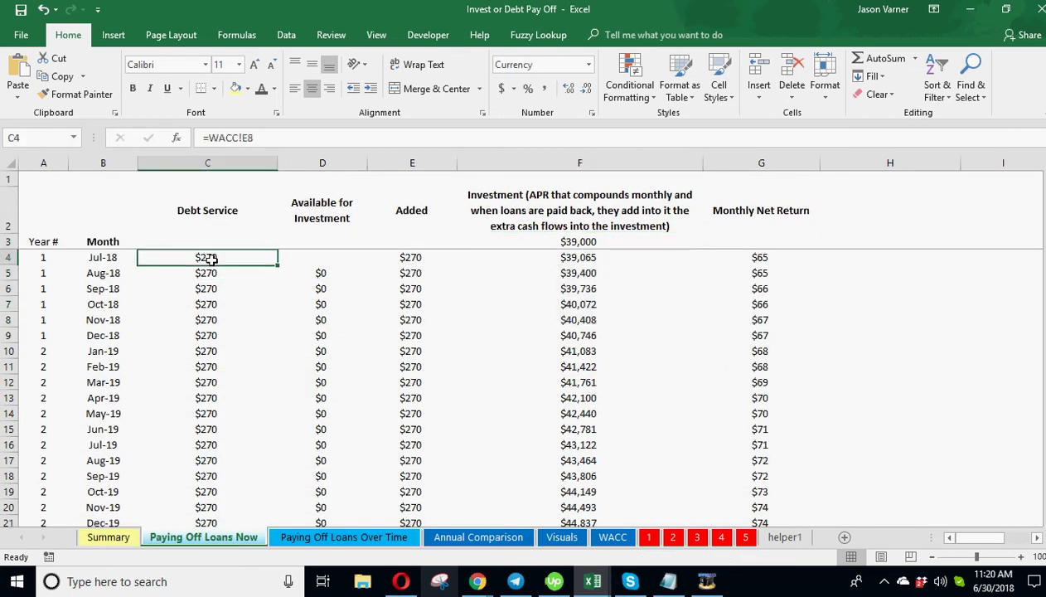
left_click(593, 273)
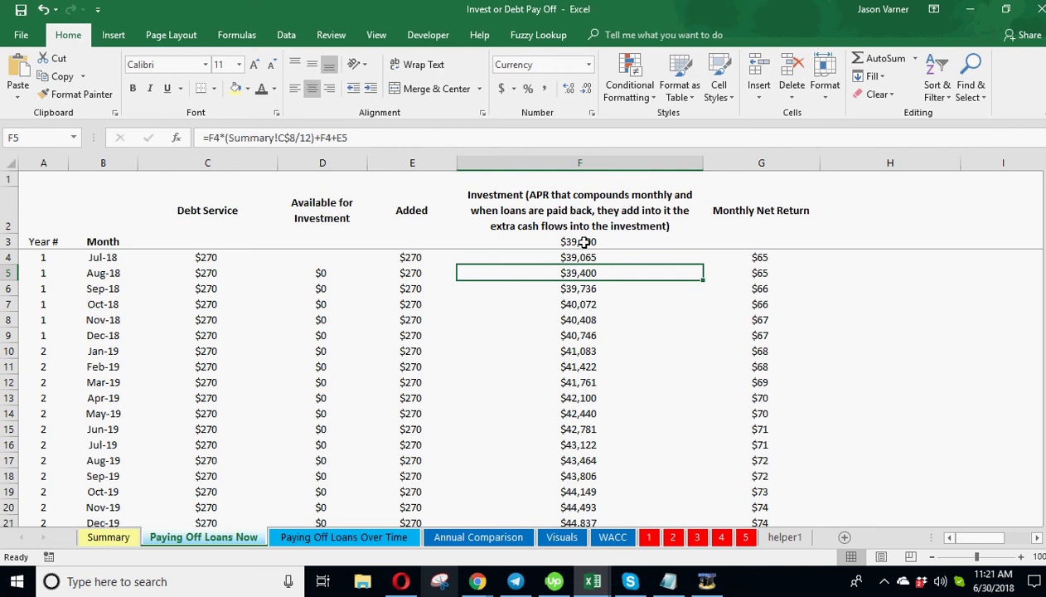
left_click_drag(585, 241, 571, 382)
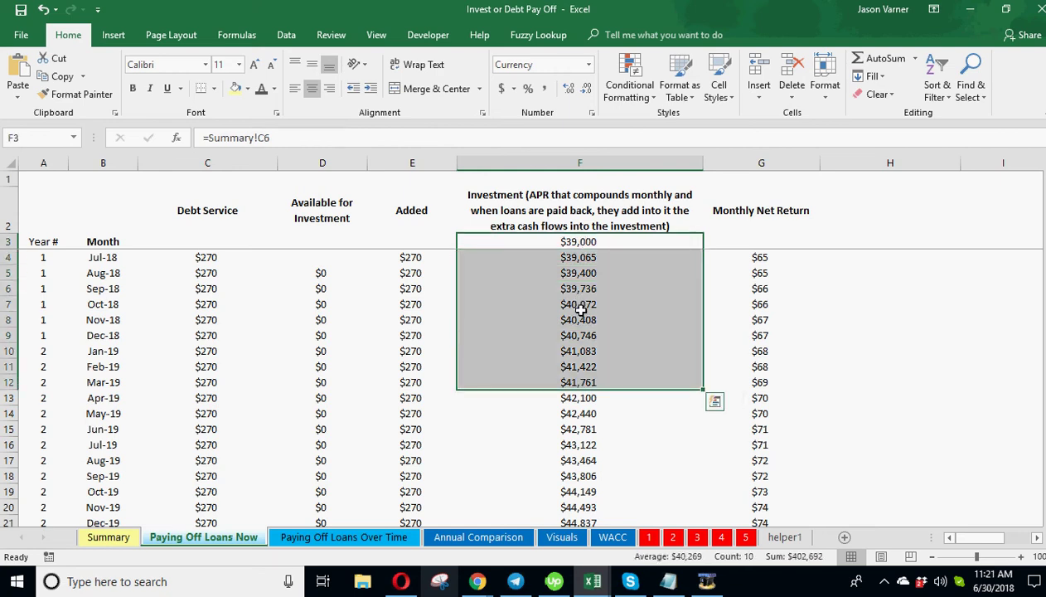
Compare the starting investment on Paying Off Loans Over Time with Paying Off Loans Now, and examine the latter's investment values through Jul-19.
left_click(370, 538)
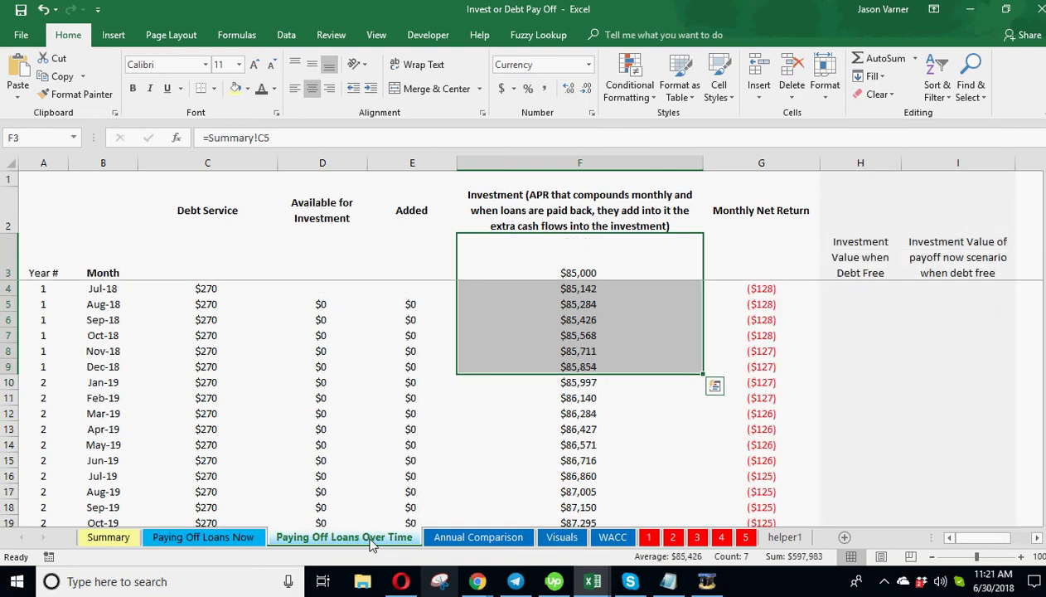
left_click(585, 264)
left_click(248, 539)
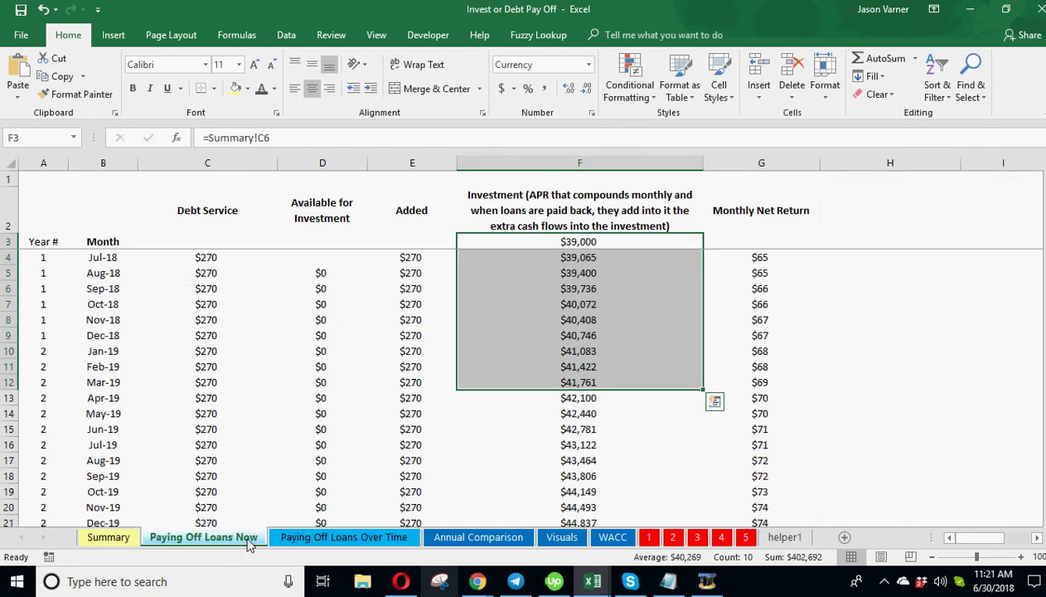
left_click(572, 428)
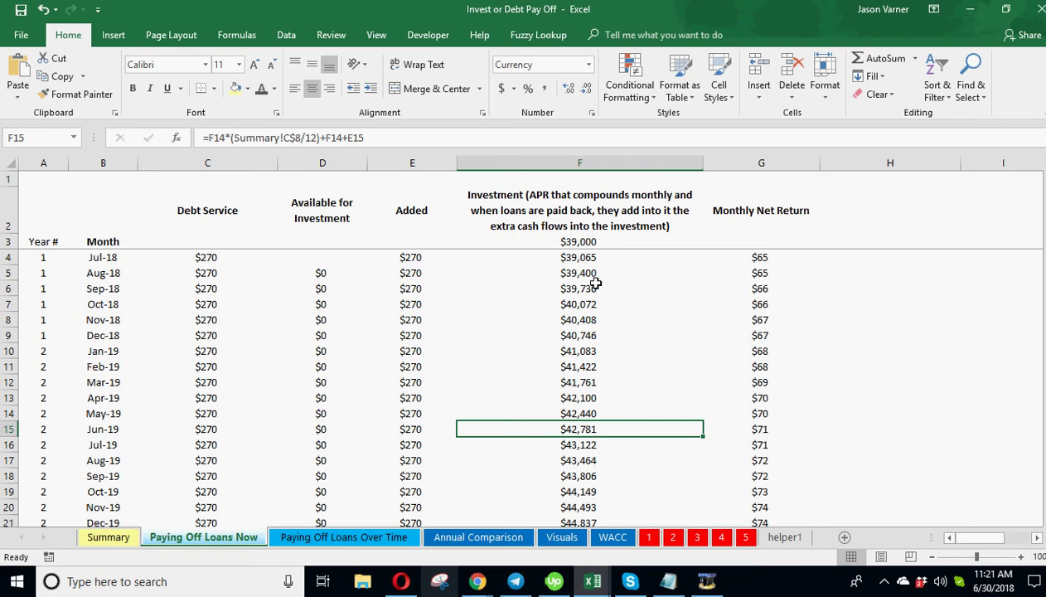
left_click_drag(587, 257, 585, 446)
left_click_drag(587, 257, 589, 439)
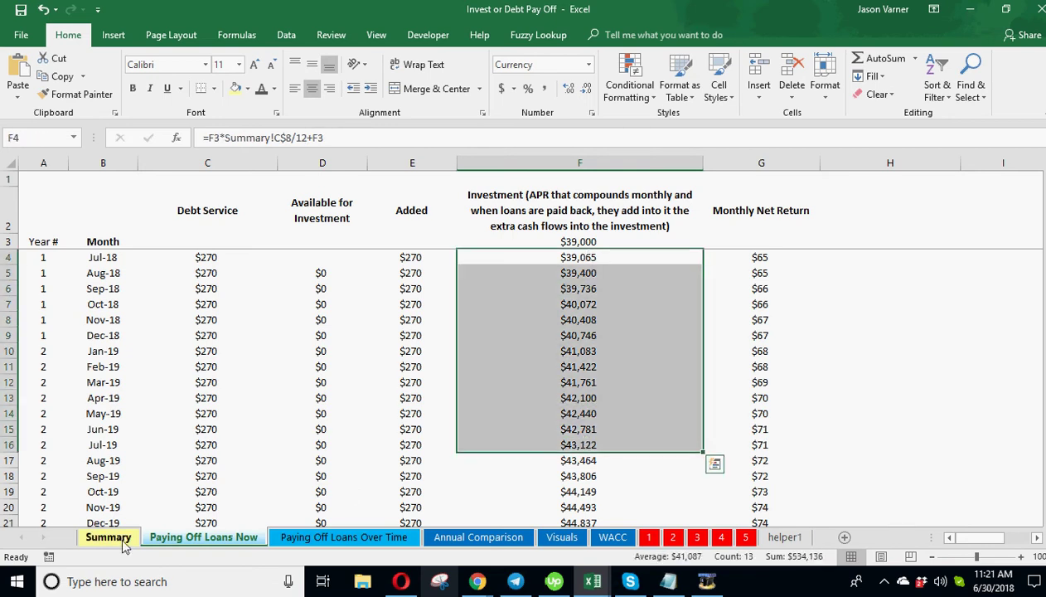
left_click(495, 380)
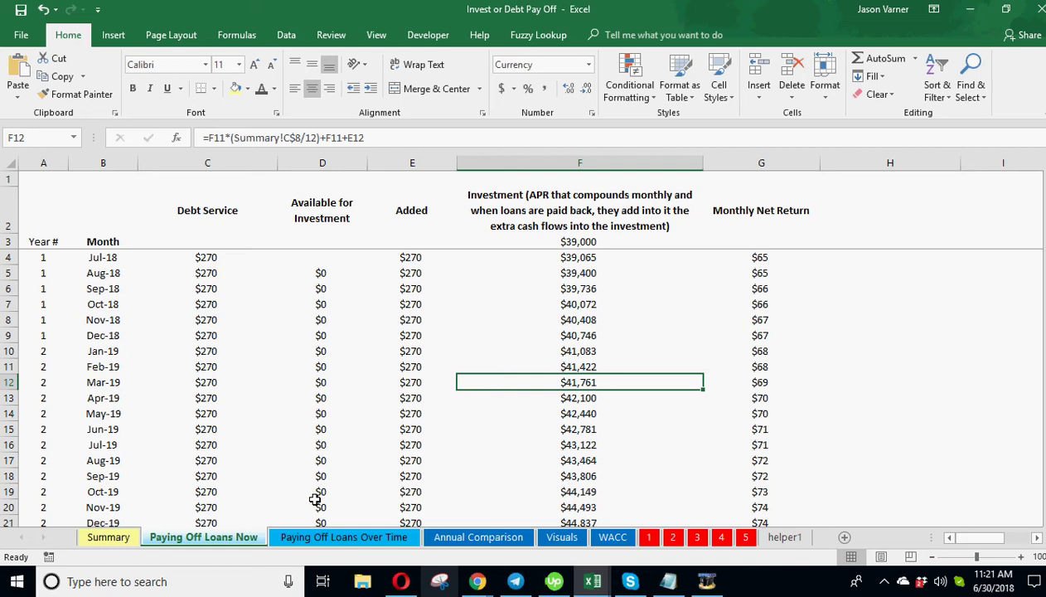
View the Annual Comparison sheet and review the Current Month, Total Cash Available and Cash Needed for Reserves inputs on Summary.
left_click(468, 537)
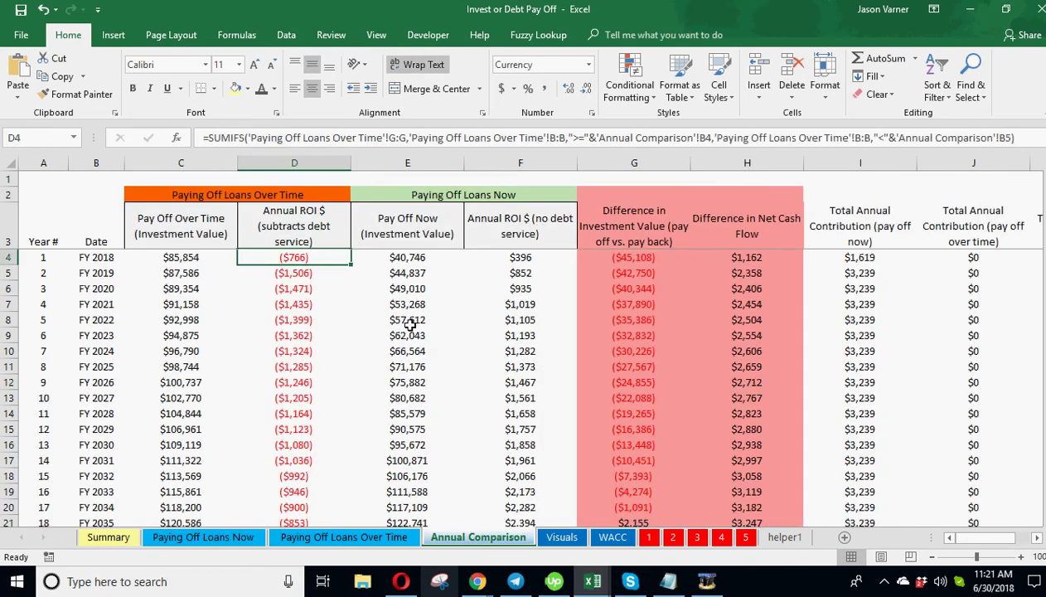
left_click(108, 537)
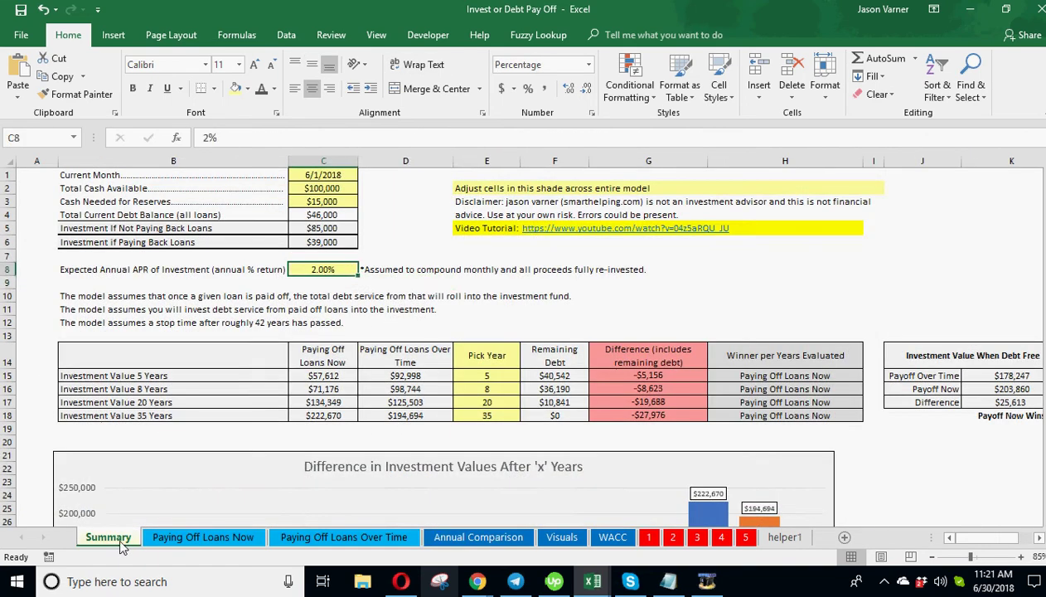
left_click(432, 282)
left_click(325, 172)
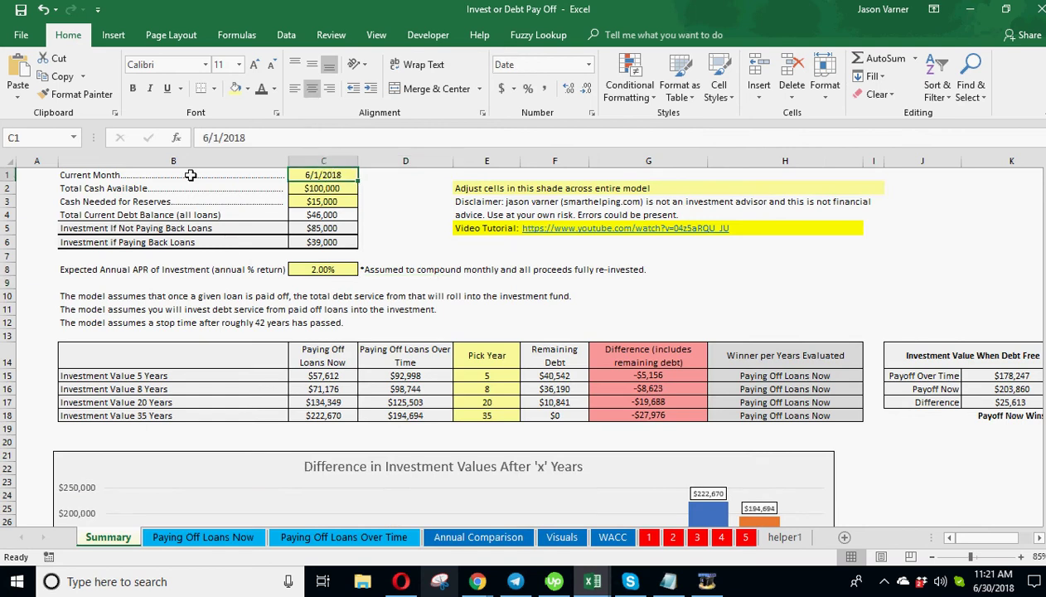
left_click(189, 175)
left_click(325, 175)
left_click(319, 189)
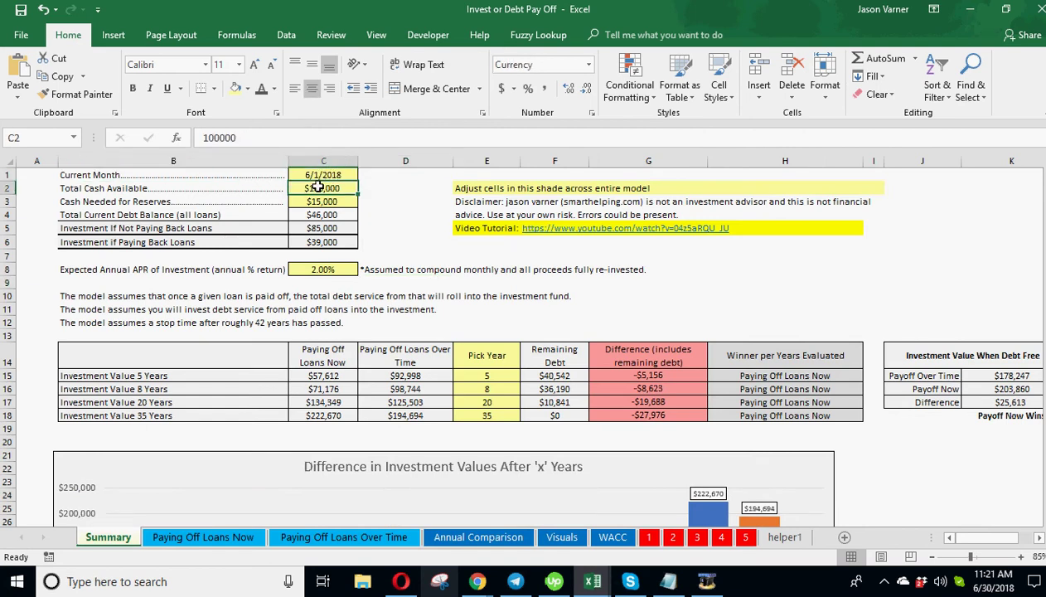
left_click(324, 199)
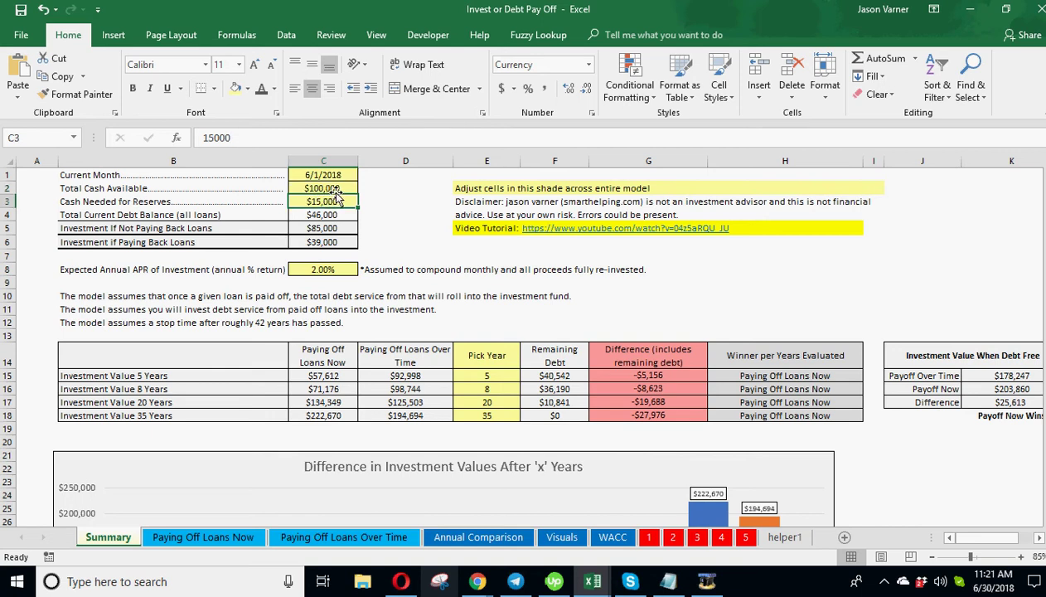
left_click(329, 189)
left_click(331, 202)
Examine loan sheet 1's balance, remaining years, interest rate and payments-per-year inputs, along with its payment schedule.
left_click(649, 538)
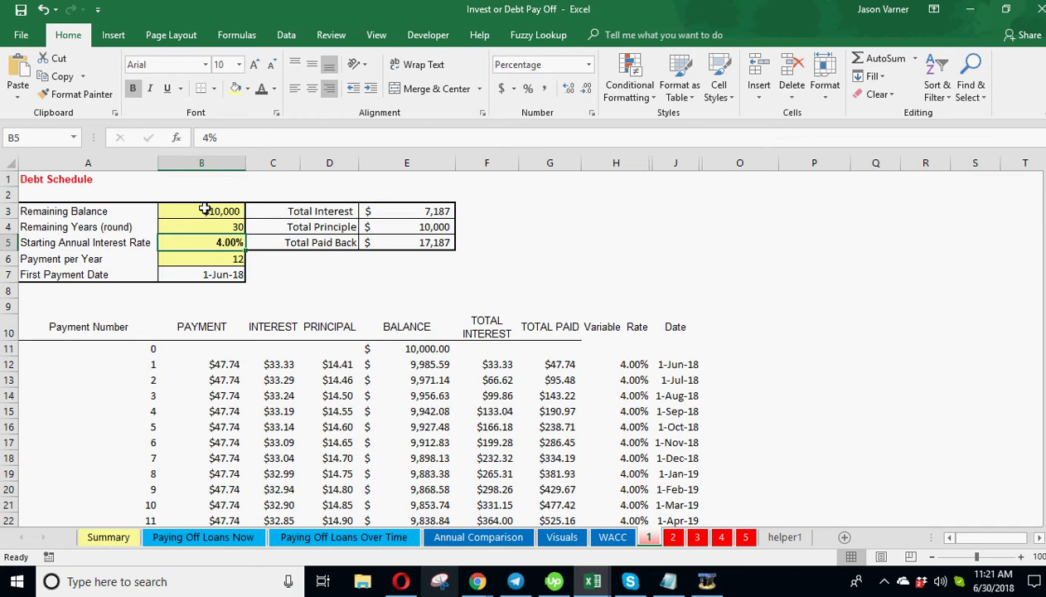
left_click(205, 210)
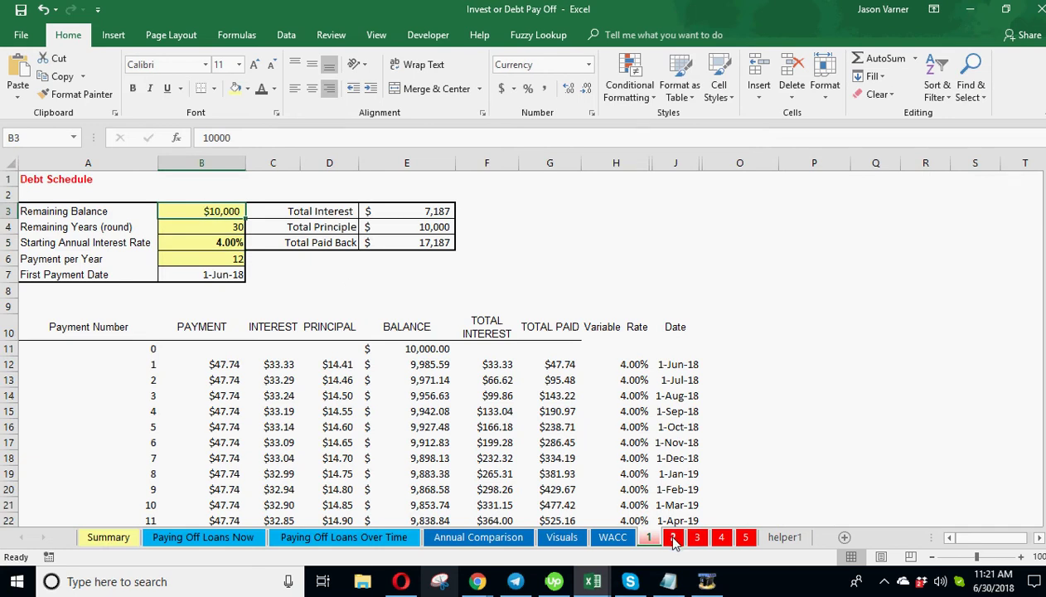
left_click(223, 226)
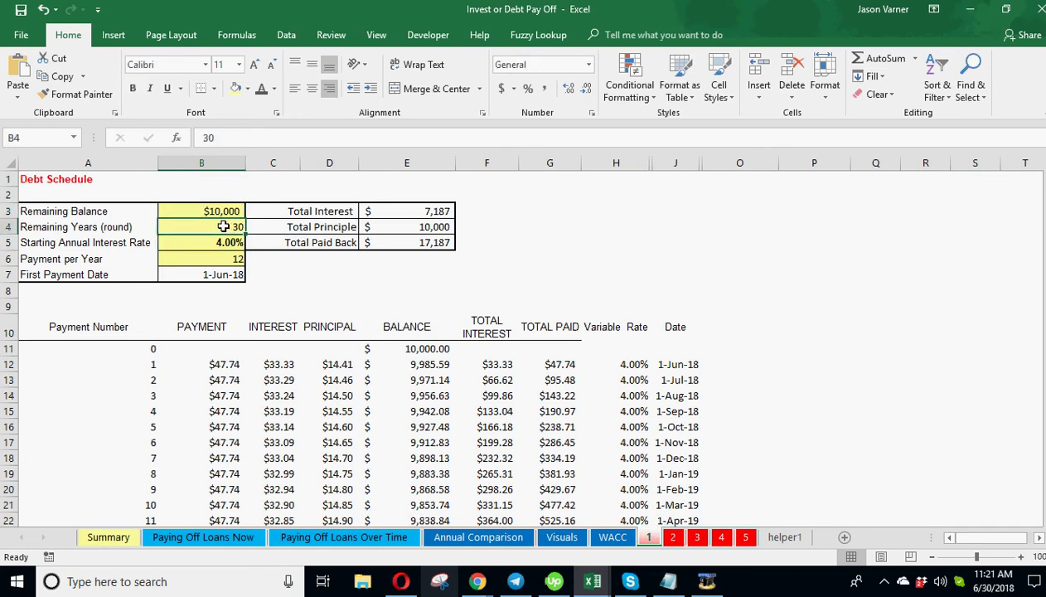
left_click(209, 244)
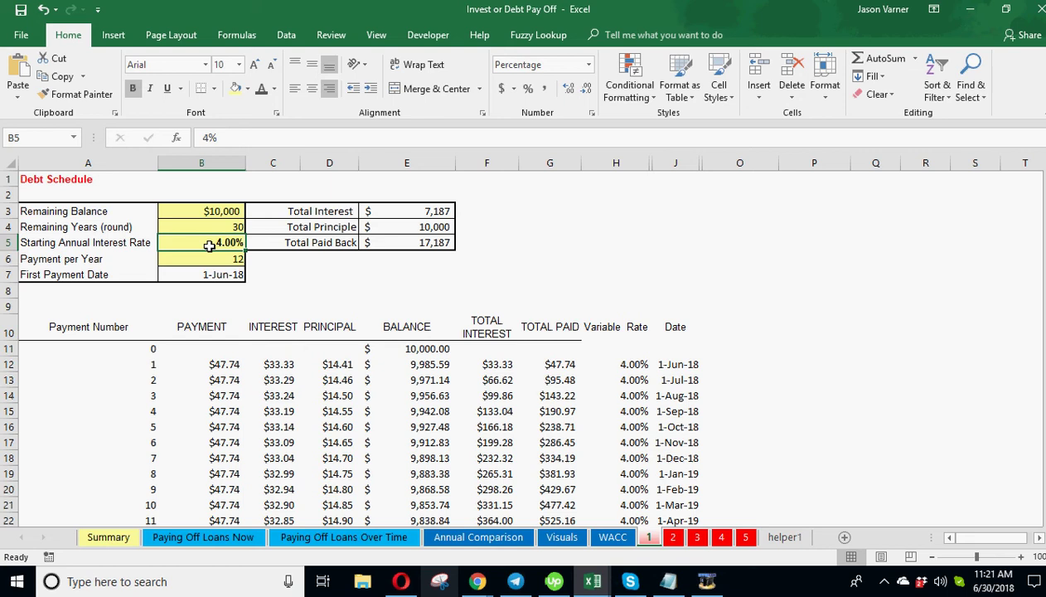
left_click(214, 261)
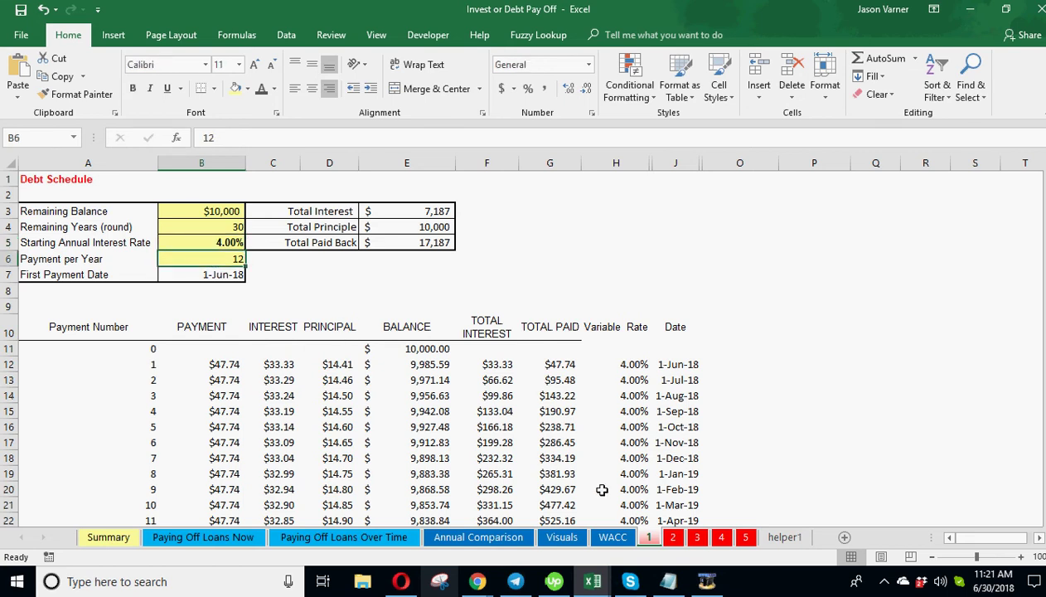
left_click_drag(207, 362, 639, 506)
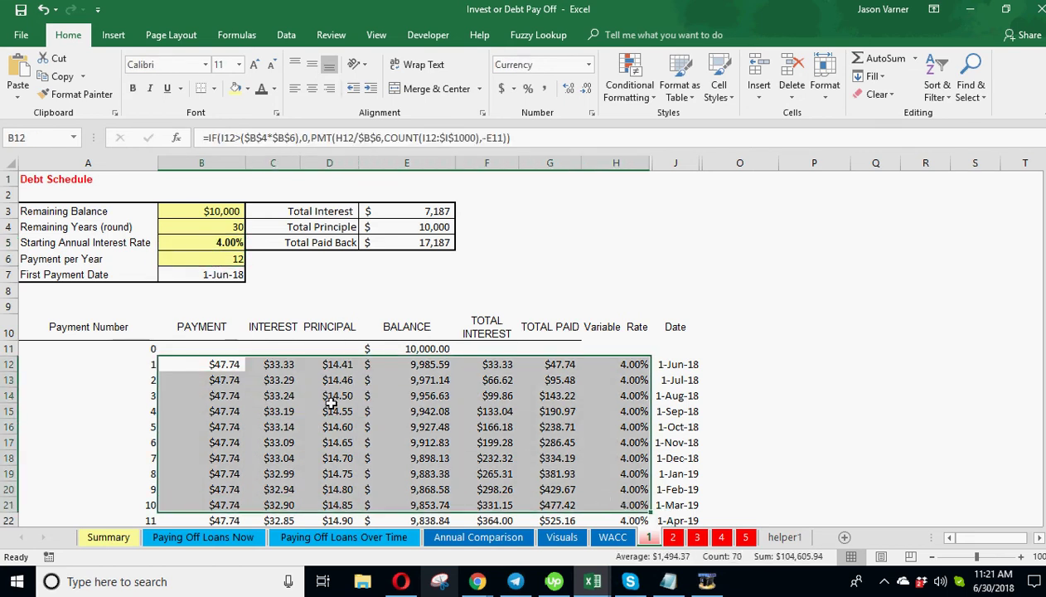
left_click(330, 404)
scroll(336, 403, "down", 7)
scroll(336, 404, "up", 7)
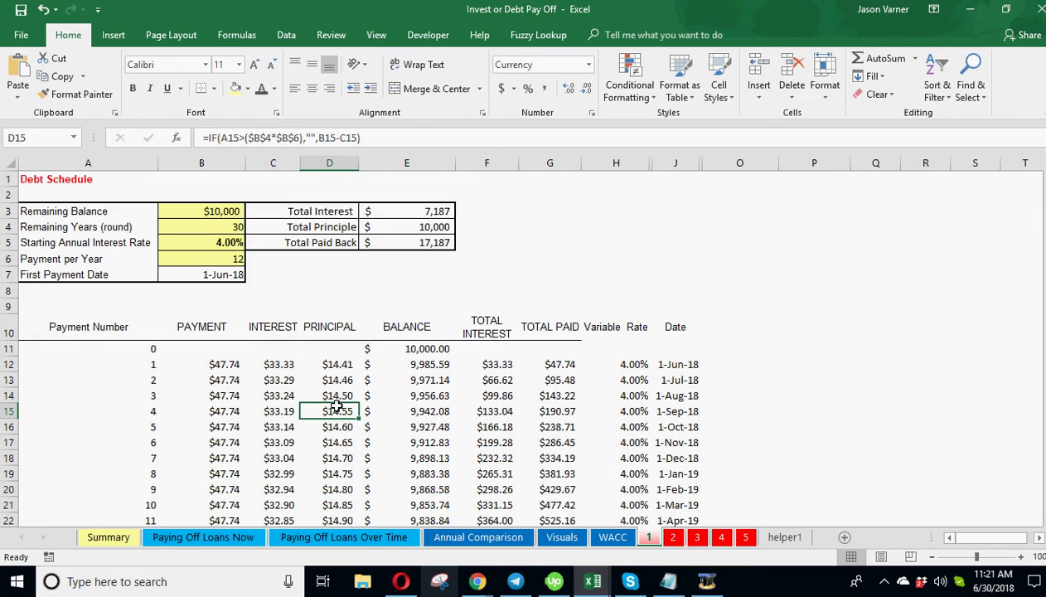
Inspect the Total Current Debt Balance and Investment If Not Paying Back Loans formulas on the Summary sheet.
left_click(123, 539)
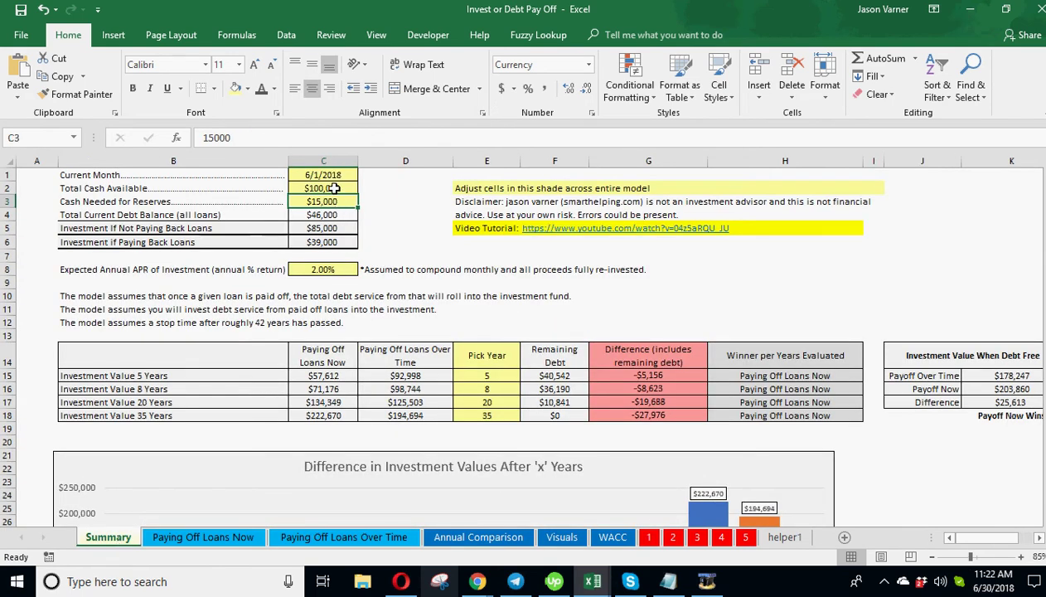
left_click(119, 216)
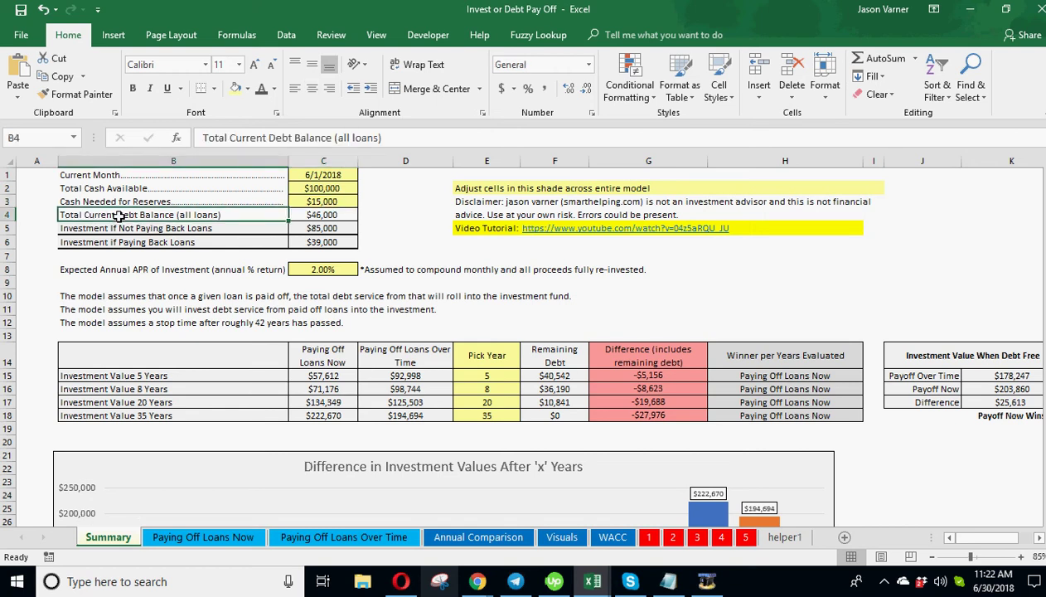
left_click(297, 217)
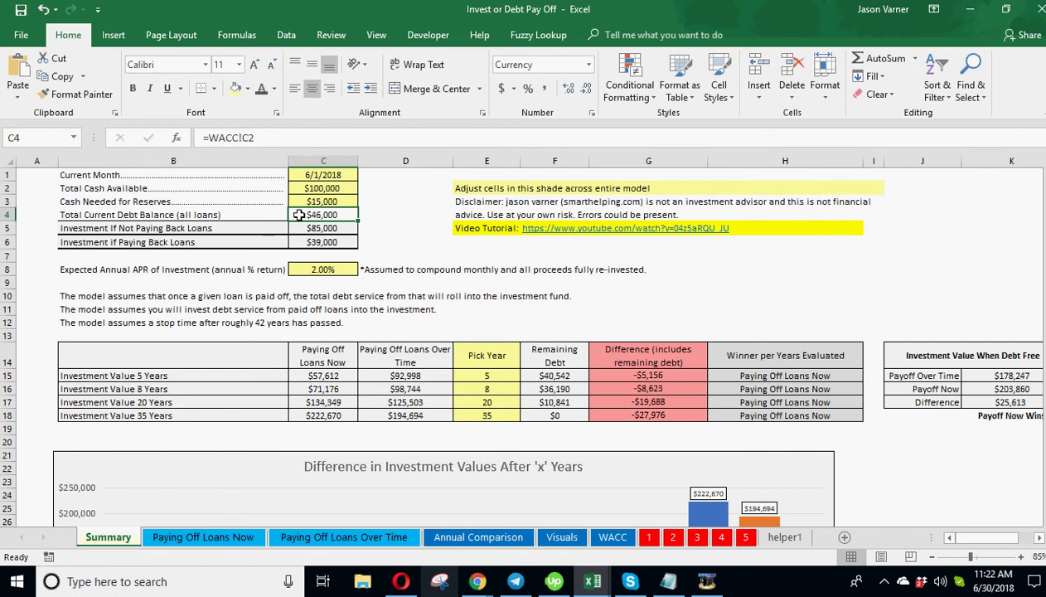
left_click(143, 229)
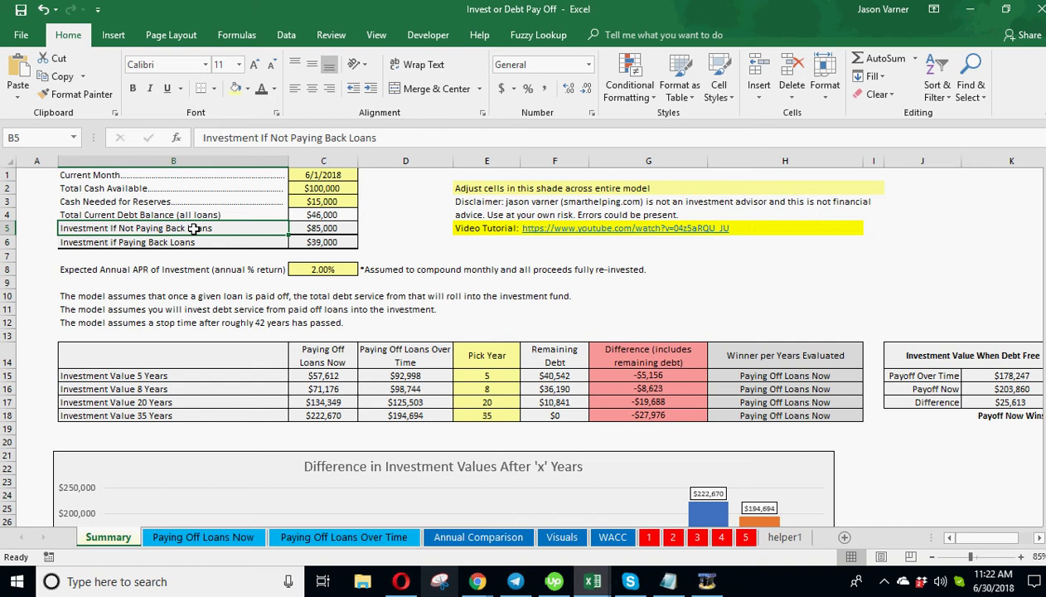
left_click(322, 229)
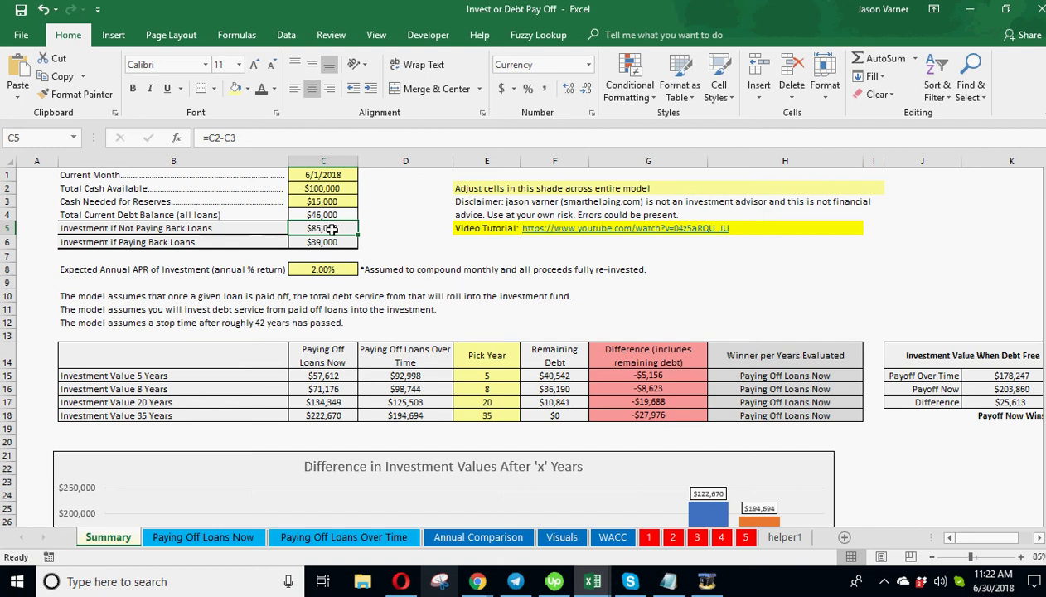
Trace the cells referenced by the Investment if Paying Back Loans formula in C6 on Summary, leaving the formula as it is.
left_click(182, 246)
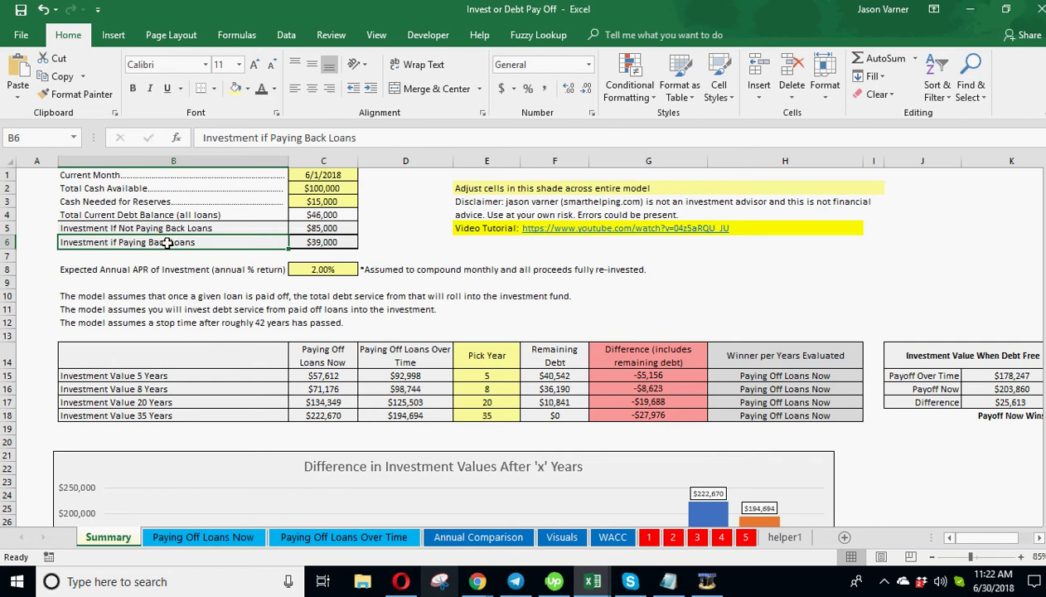
left_click(340, 243)
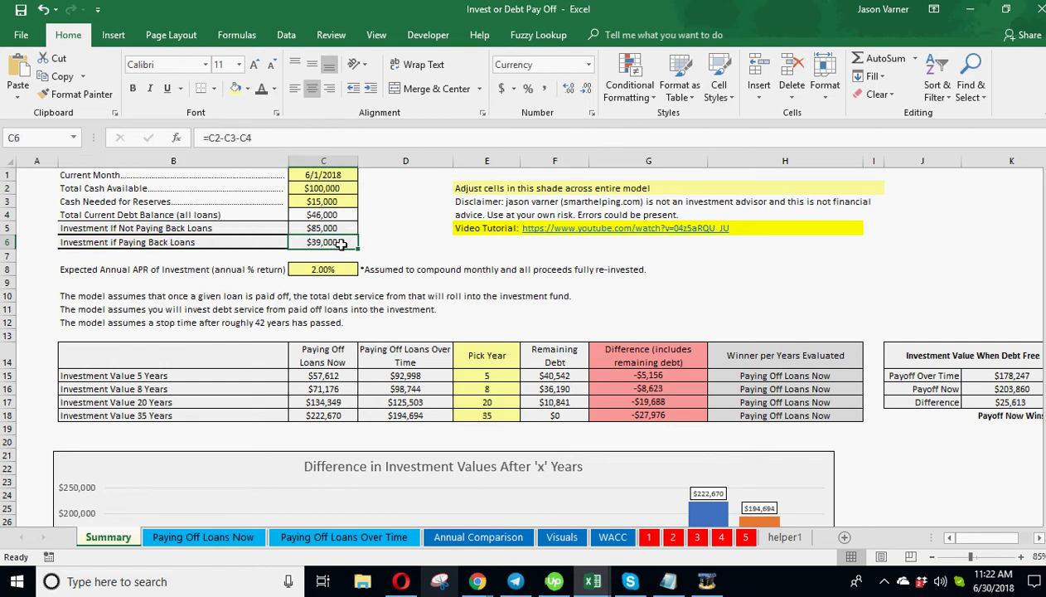
double_click(340, 243)
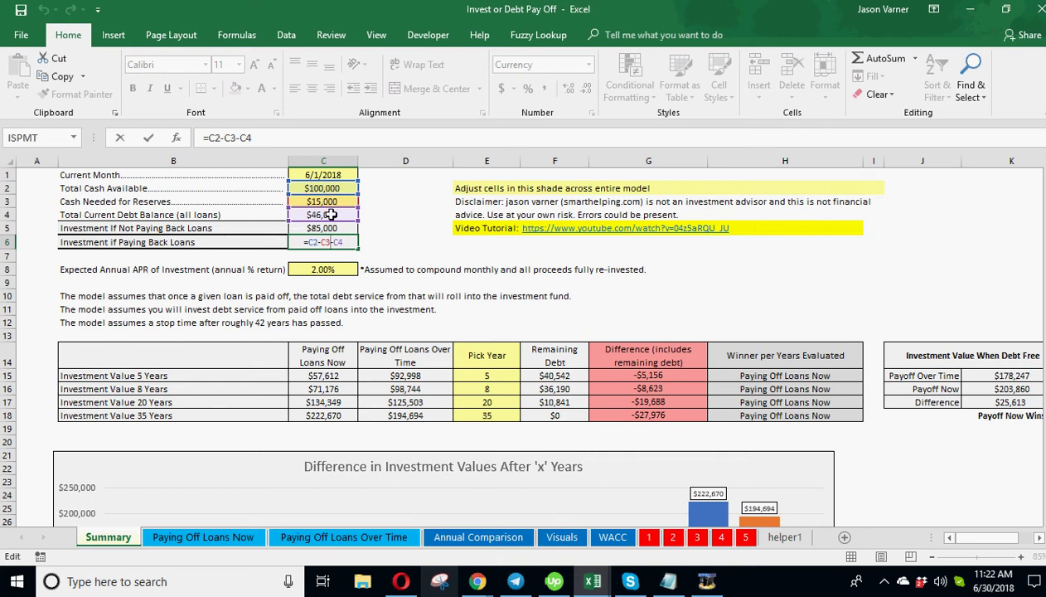
key("Return")
left_click(333, 241)
left_click(486, 248)
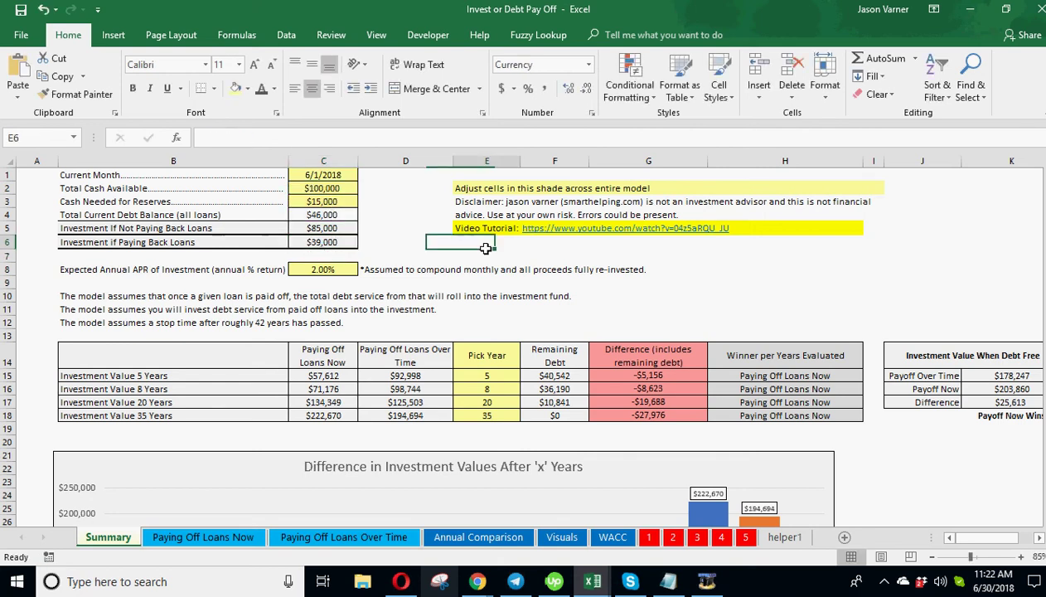
left_click(329, 241)
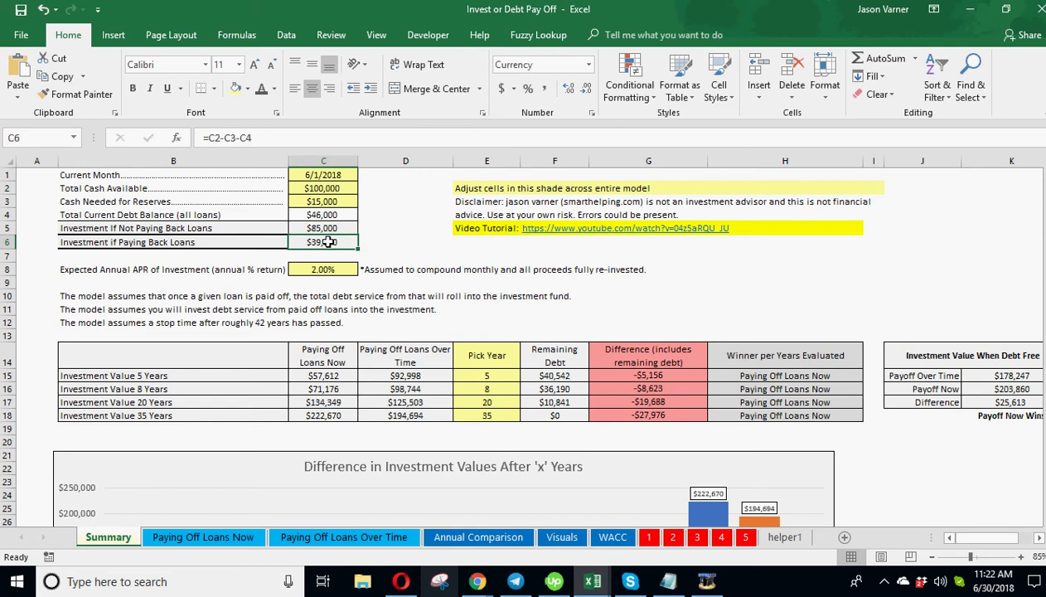
left_click(323, 188)
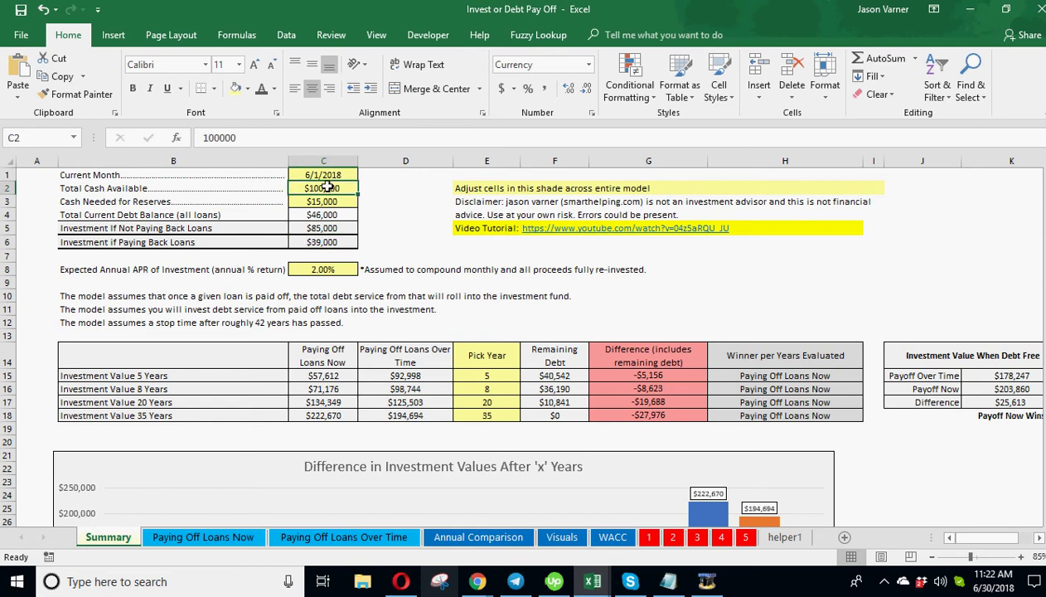
left_click(324, 242)
Examine the monthly investment and Debt Service formulas on the Paying Off Loans Now sheet.
left_click(210, 536)
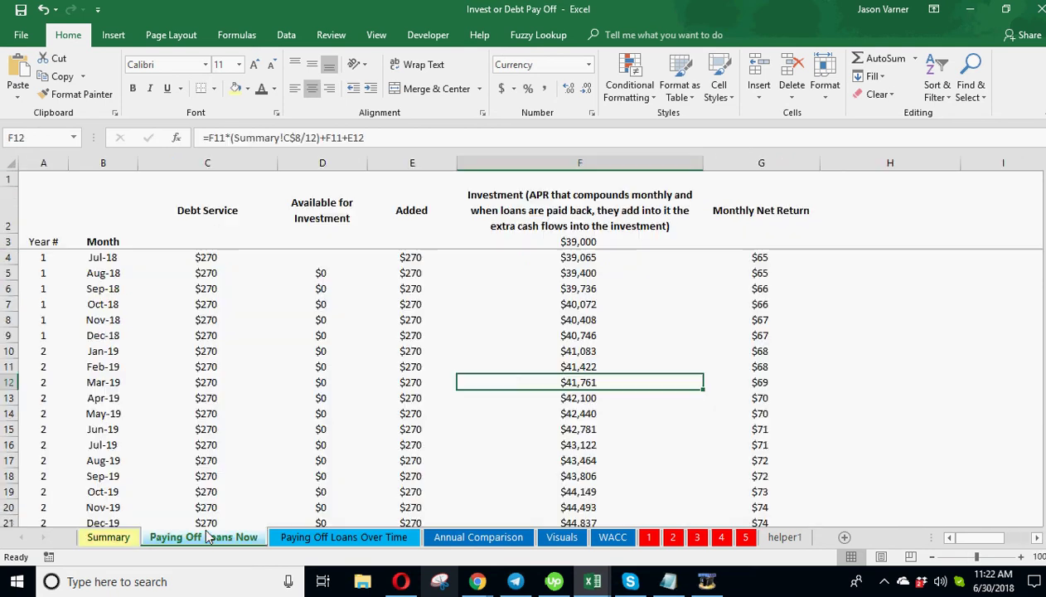
left_click(580, 257)
left_click(586, 274)
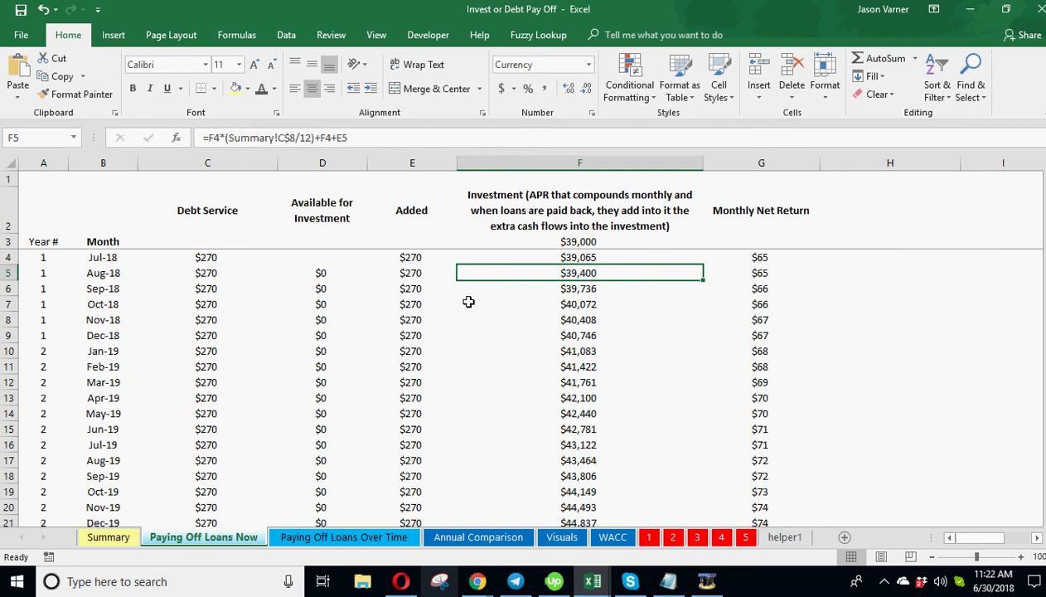
left_click(204, 273)
left_click(205, 304)
left_click(203, 322)
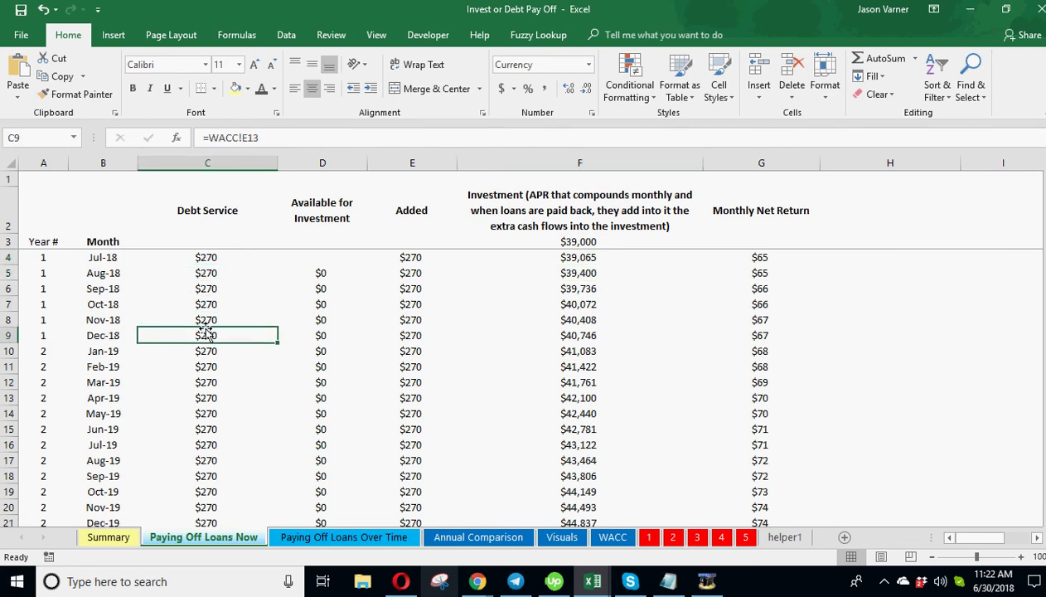
Compare the starting investment and first Debt Service entry on Paying Off Loans Over Time with Paying Off Loans Now, and return to Summary.
left_click(382, 539)
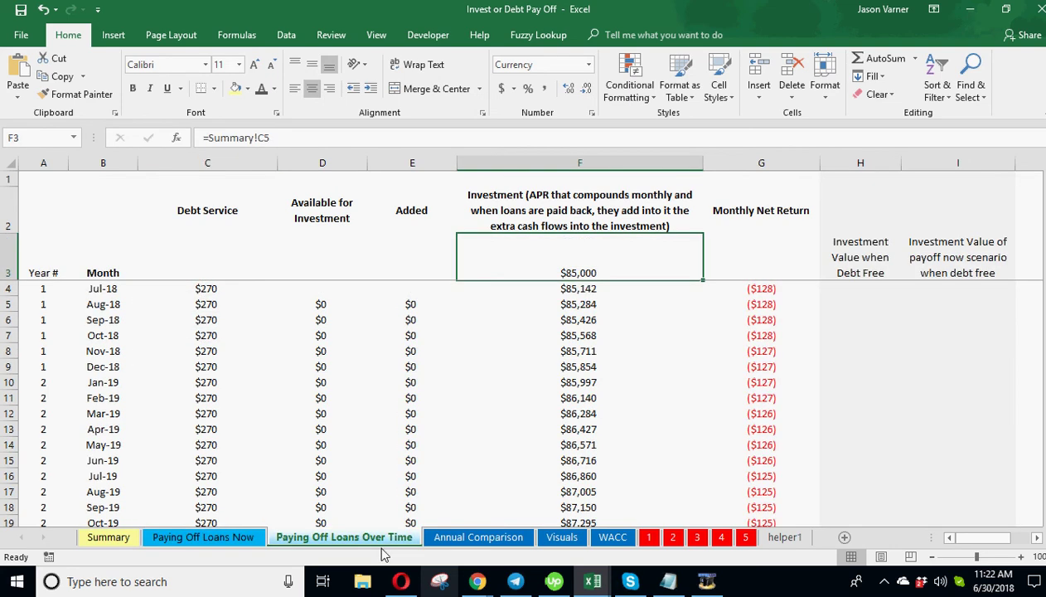
left_click(212, 287)
left_click(208, 538)
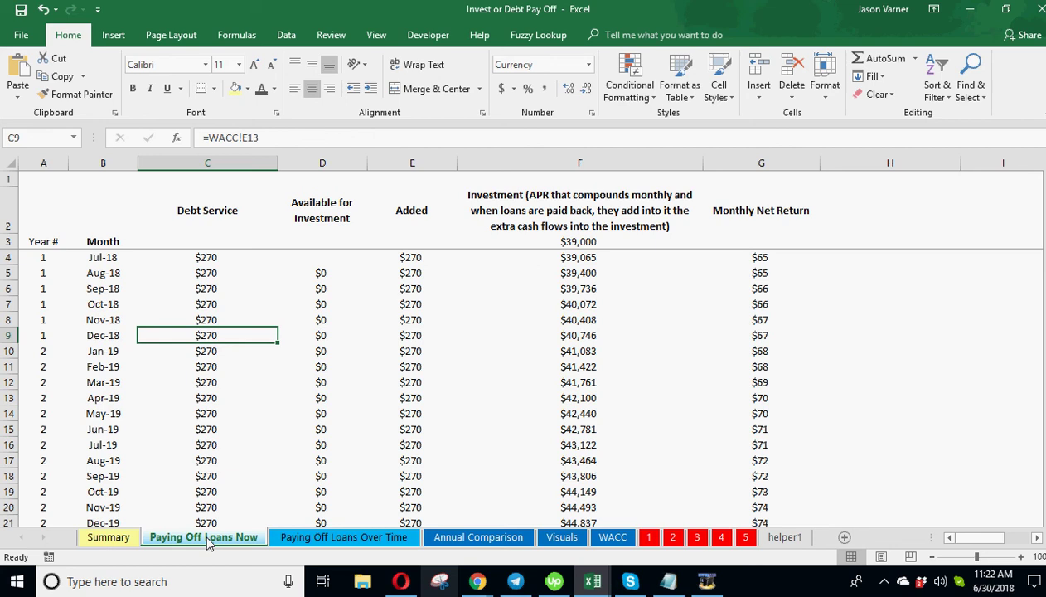
left_click(108, 537)
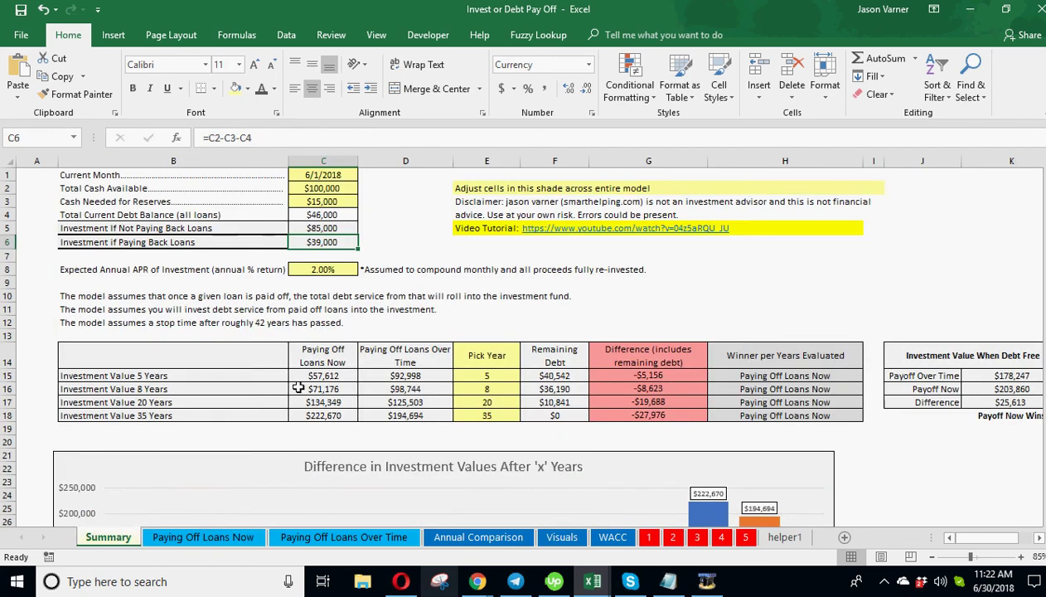
Review the Expected Annual APR of Investment input and the Paying Off Loans Over Time values on Summary.
left_click(315, 266)
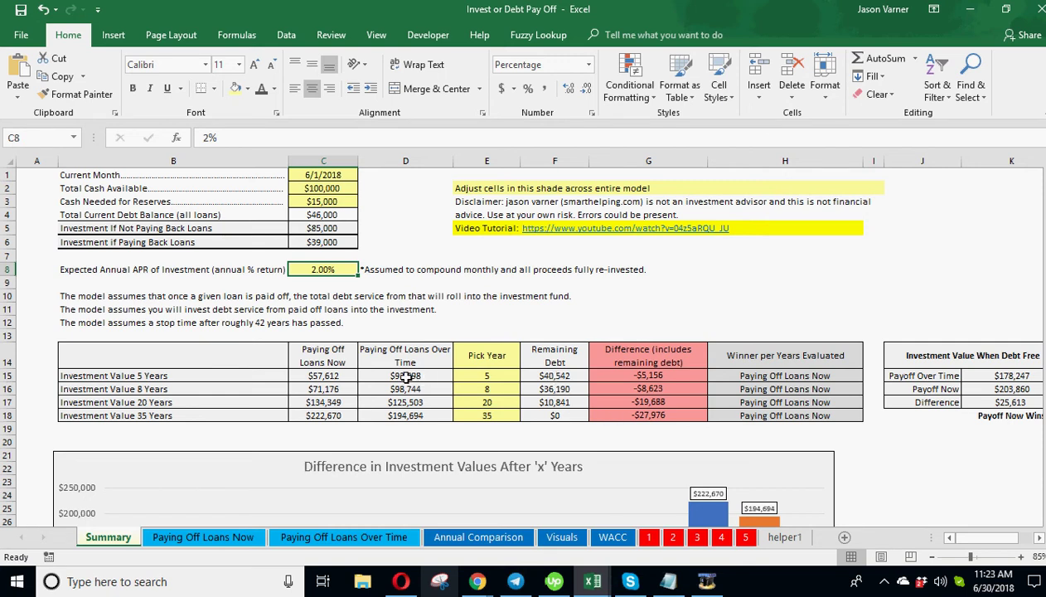
left_click_drag(403, 374, 407, 395)
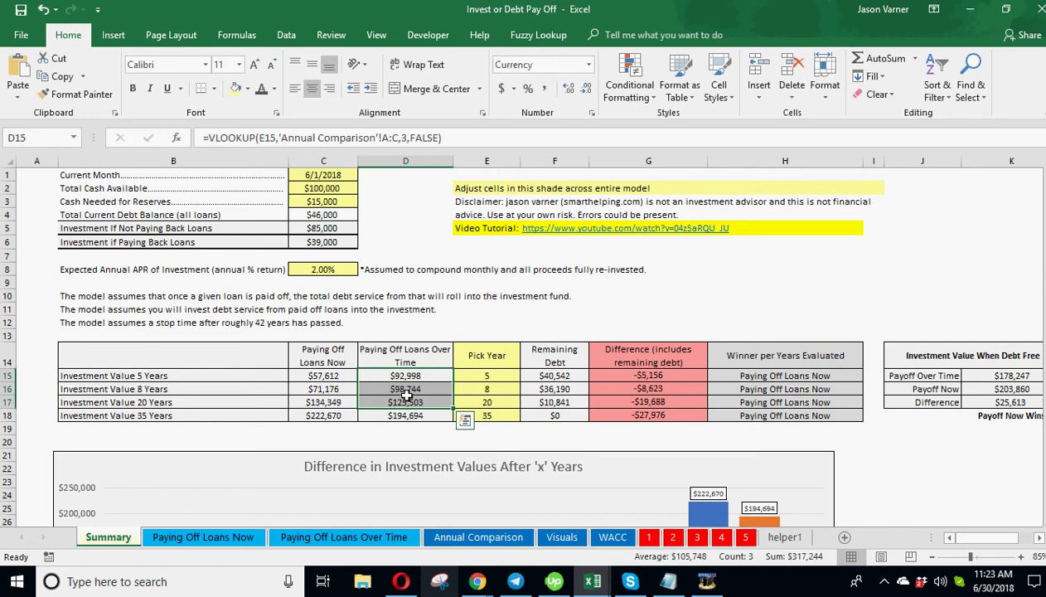
left_click(408, 357)
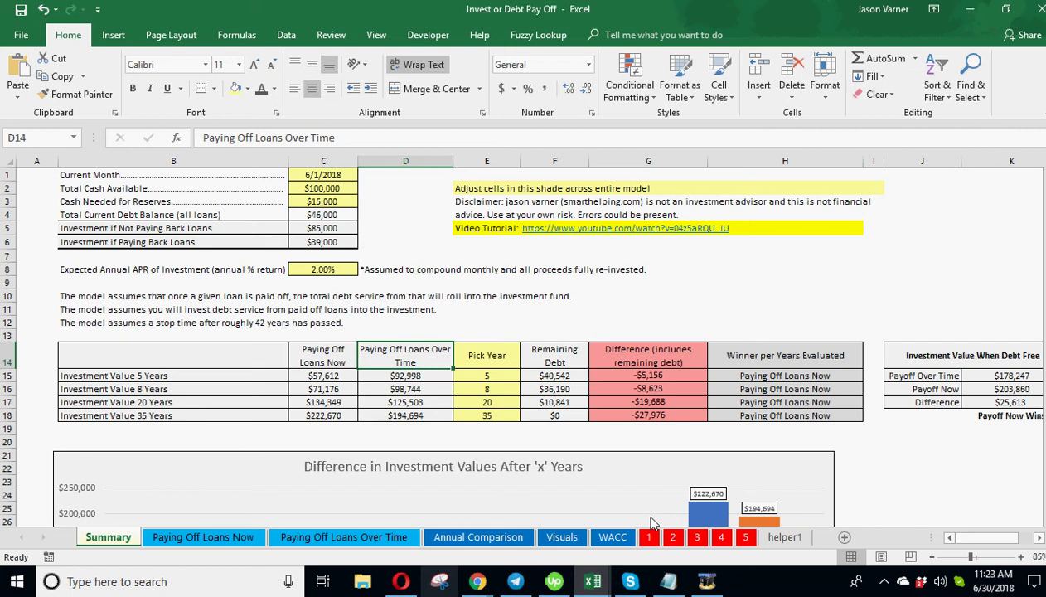
Check the Remaining Balance and Starting Annual Interest Rate inputs on loan sheet 1.
left_click(650, 538)
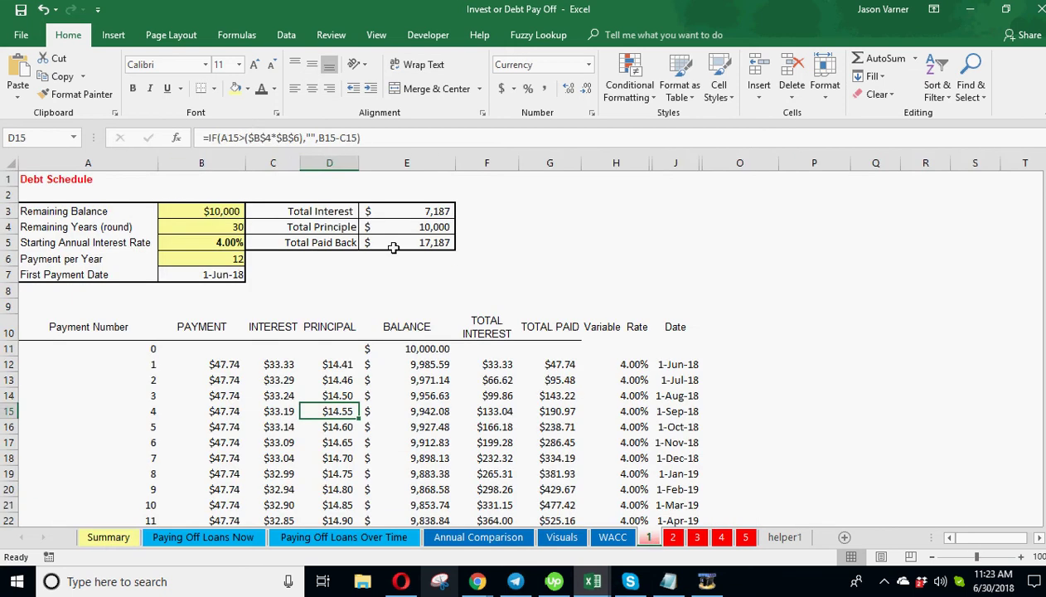
left_click(224, 211)
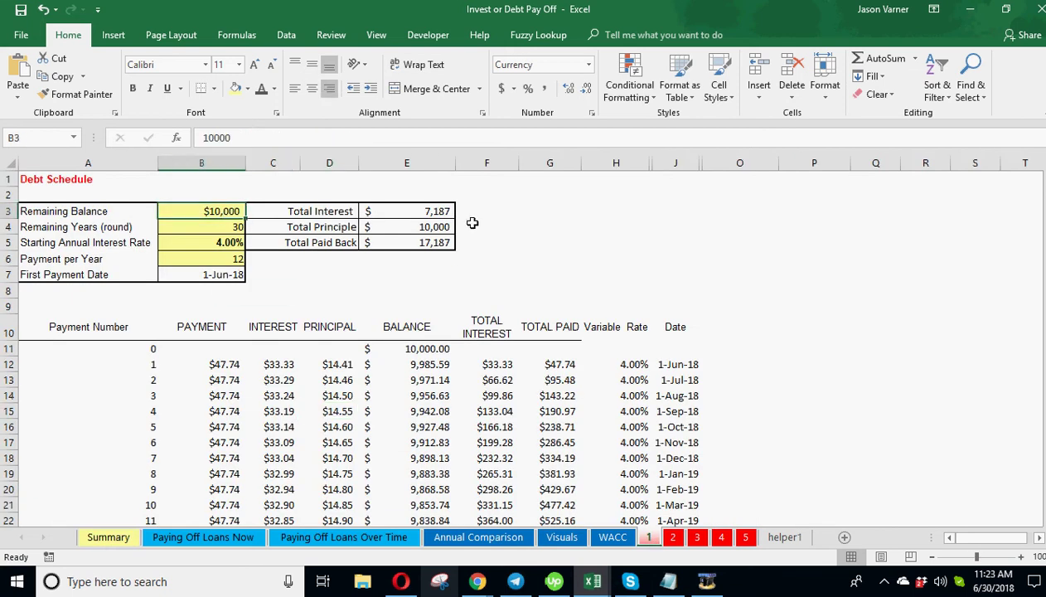
left_click(232, 242)
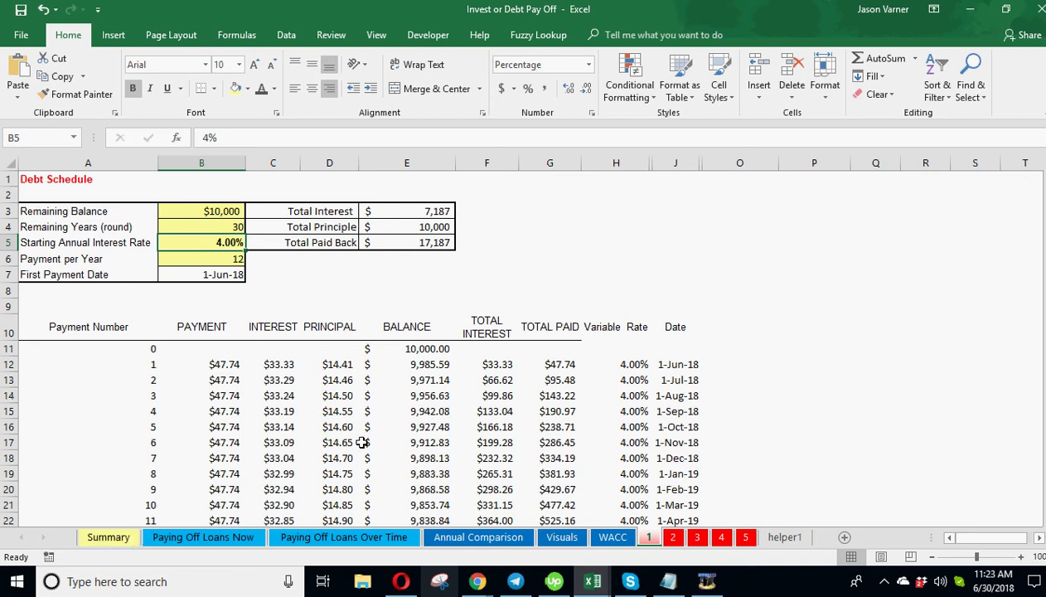
Compare the 5-year investment value formulas for Paying Off Loans Now and Paying Off Loans Over Time on Summary.
left_click(108, 537)
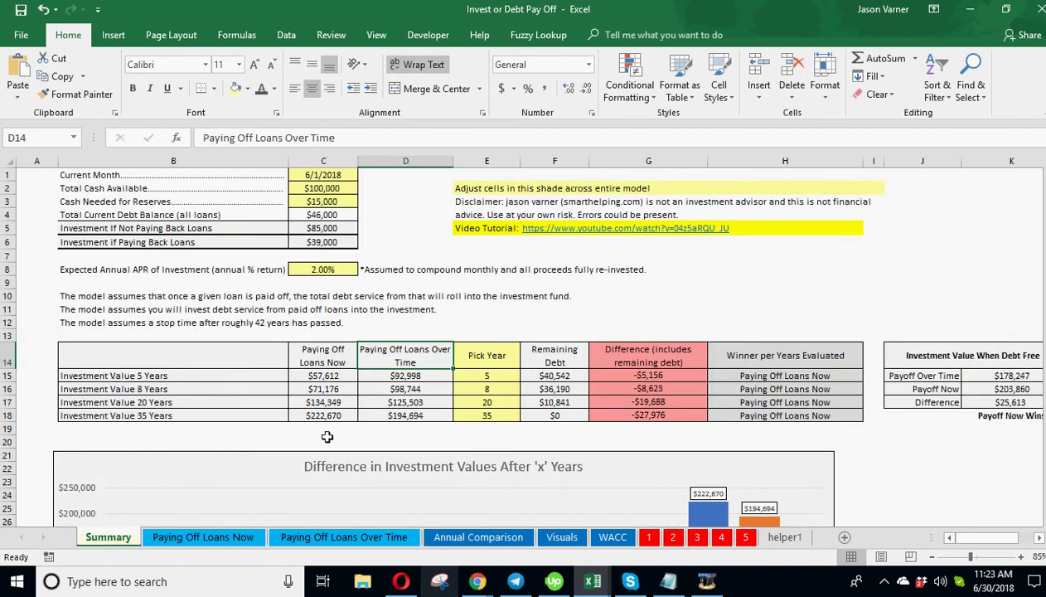
left_click(425, 378)
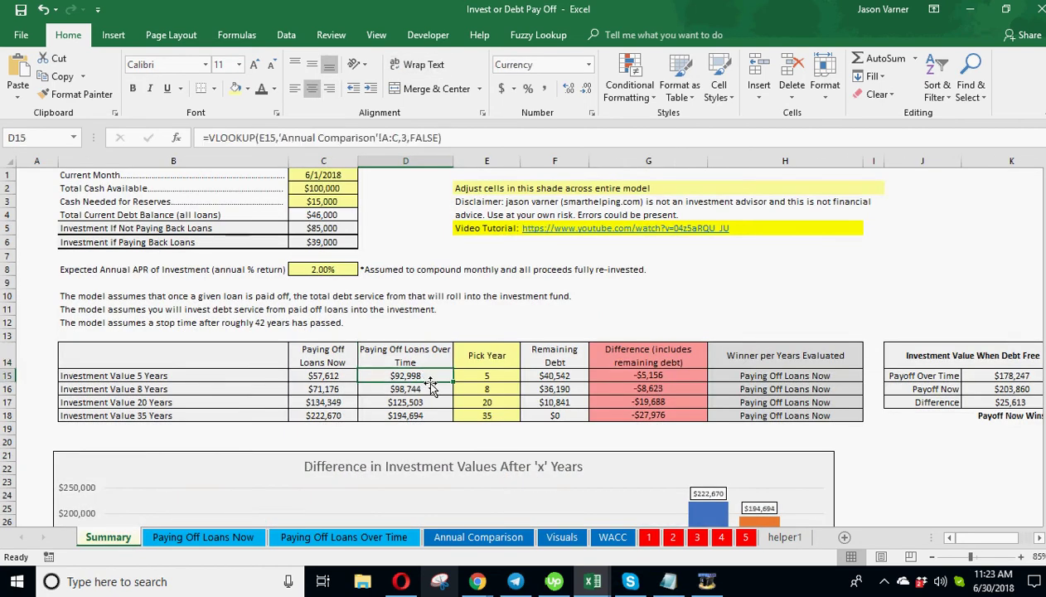
left_click(321, 362)
left_click(327, 375)
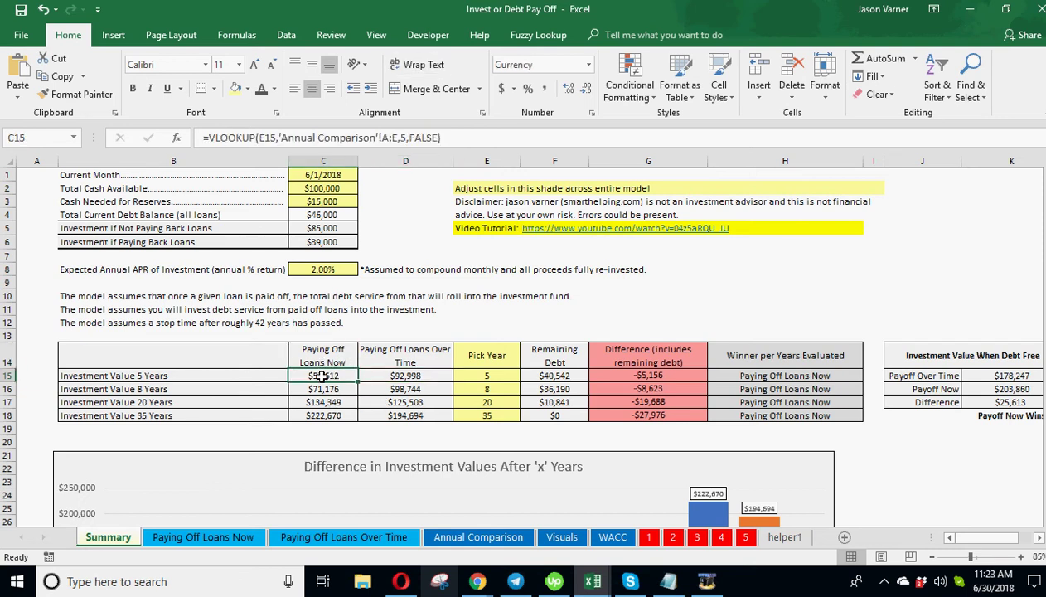
left_click(413, 360)
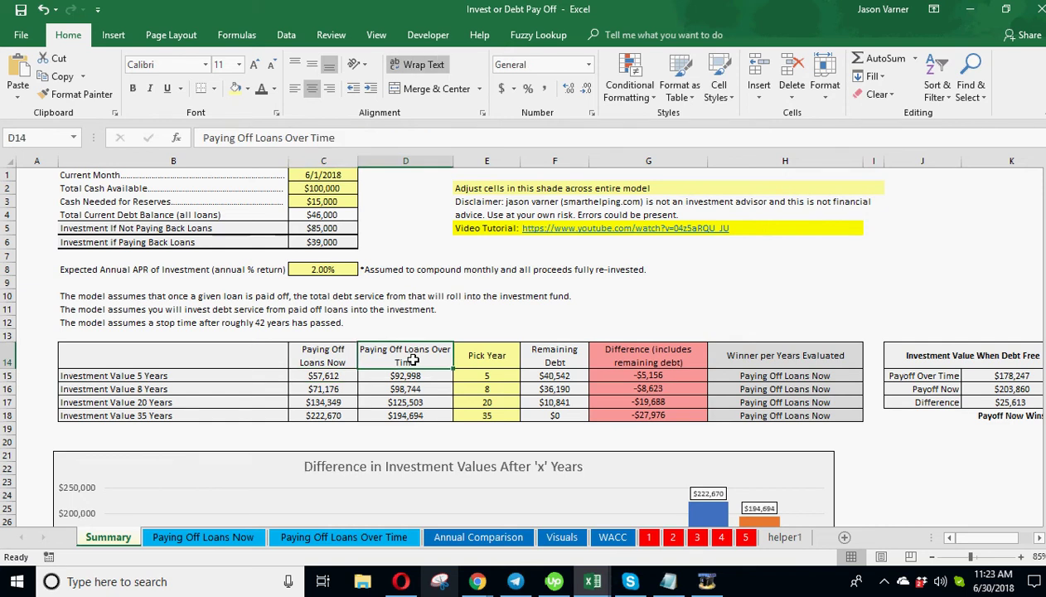
left_click(406, 369)
left_click(330, 370)
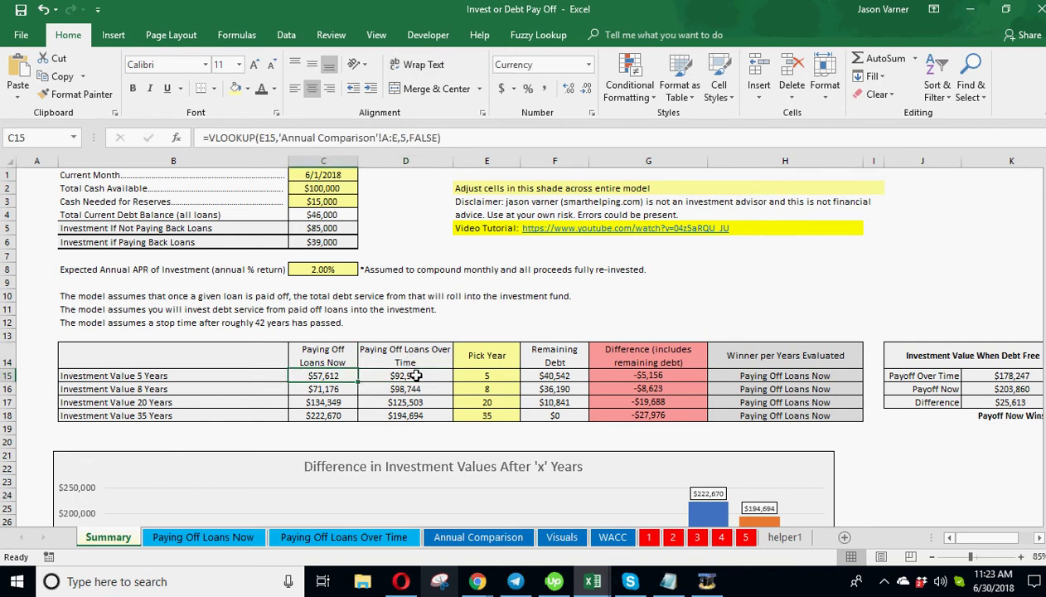
left_click(415, 375)
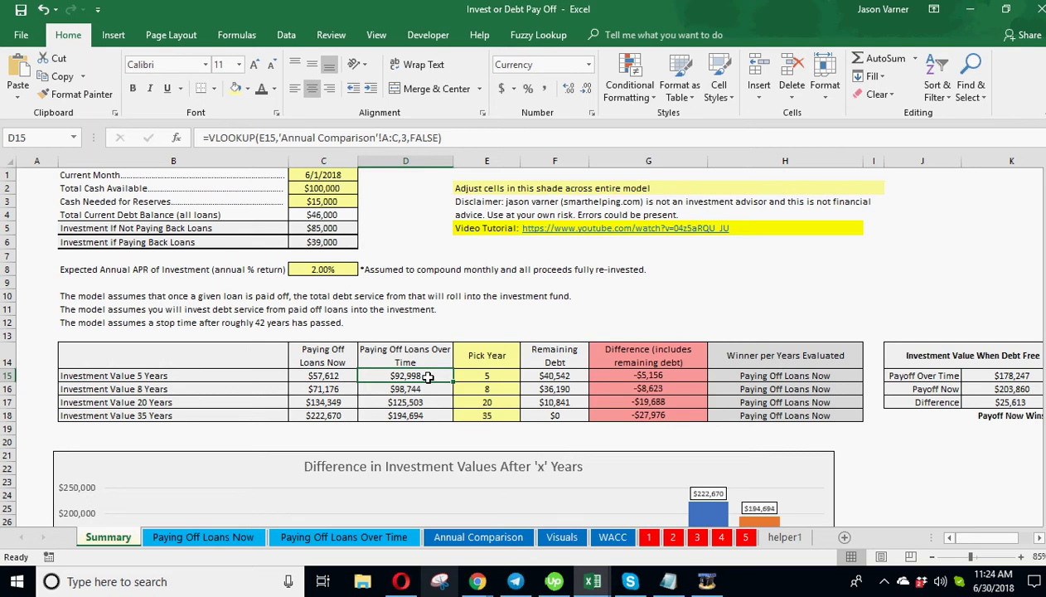
Glance at loan sheet 1's debt schedule and return to the 5-year Paying Off Loans Now value on Summary.
left_click(649, 537)
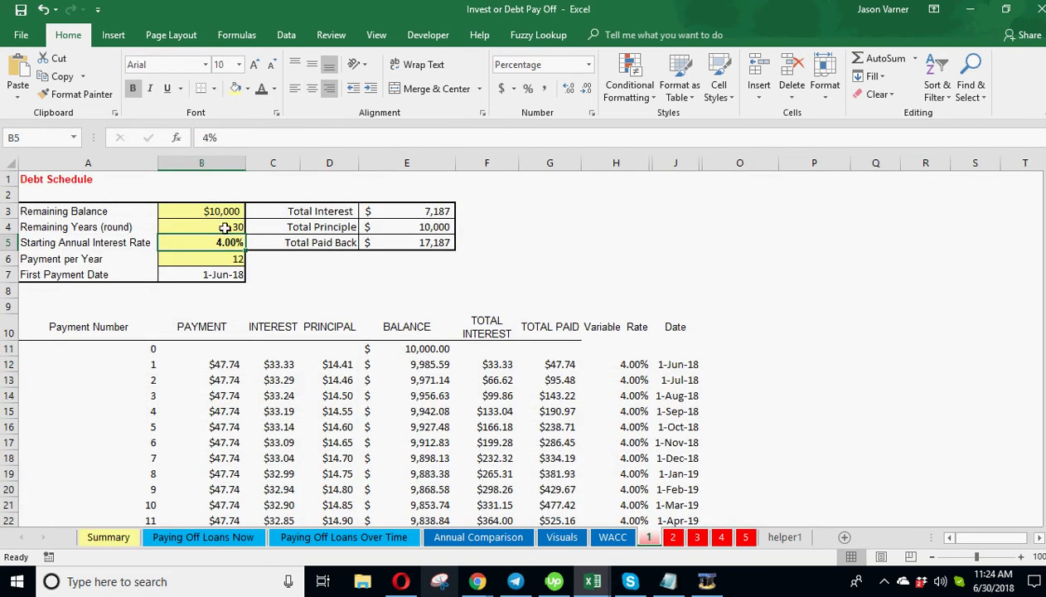
left_click(171, 540)
left_click(107, 537)
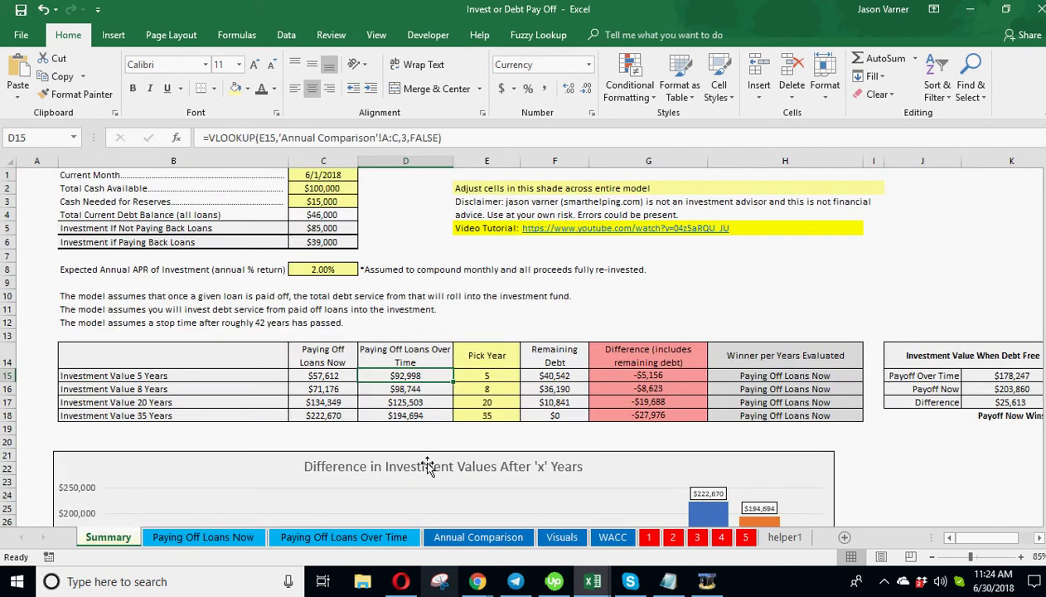
left_click(331, 375)
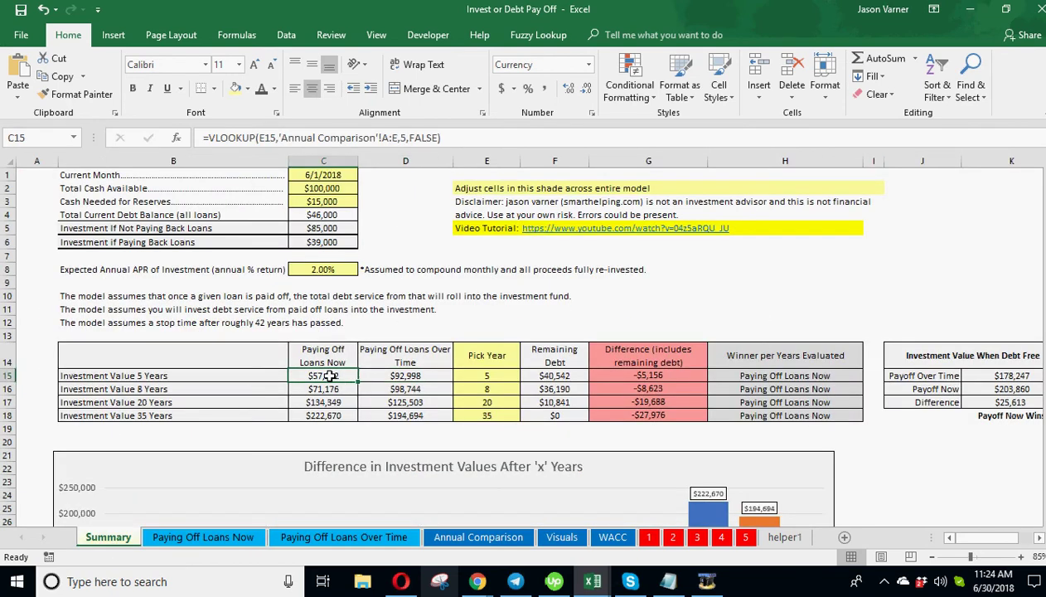
Set loan 1's Starting Annual Interest Rate to 10% and compare both scenarios' 5-year investment values on Summary.
left_click(649, 537)
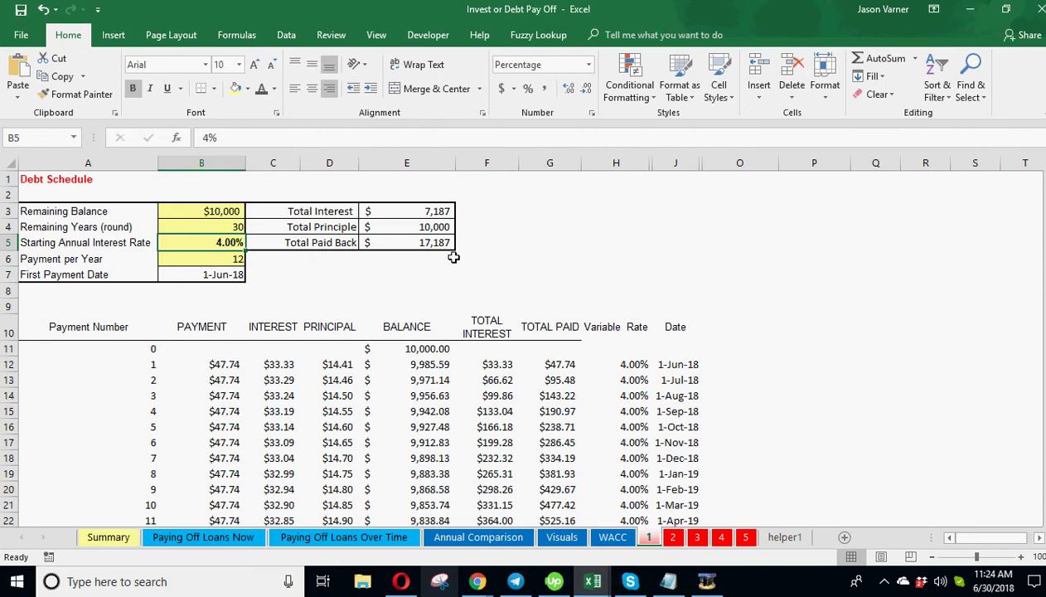
type("10")
key("Return")
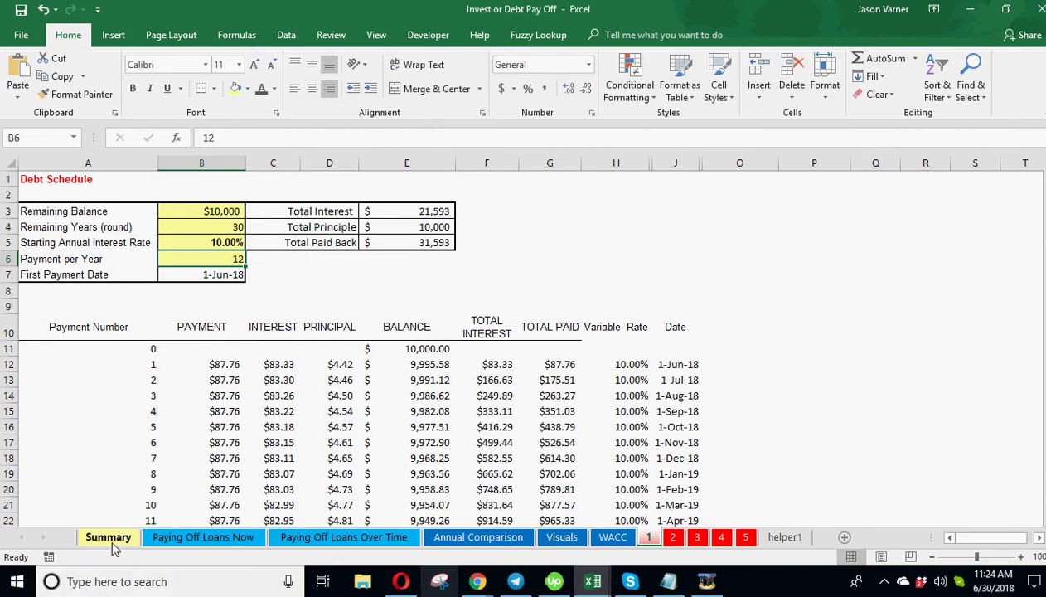
left_click(109, 537)
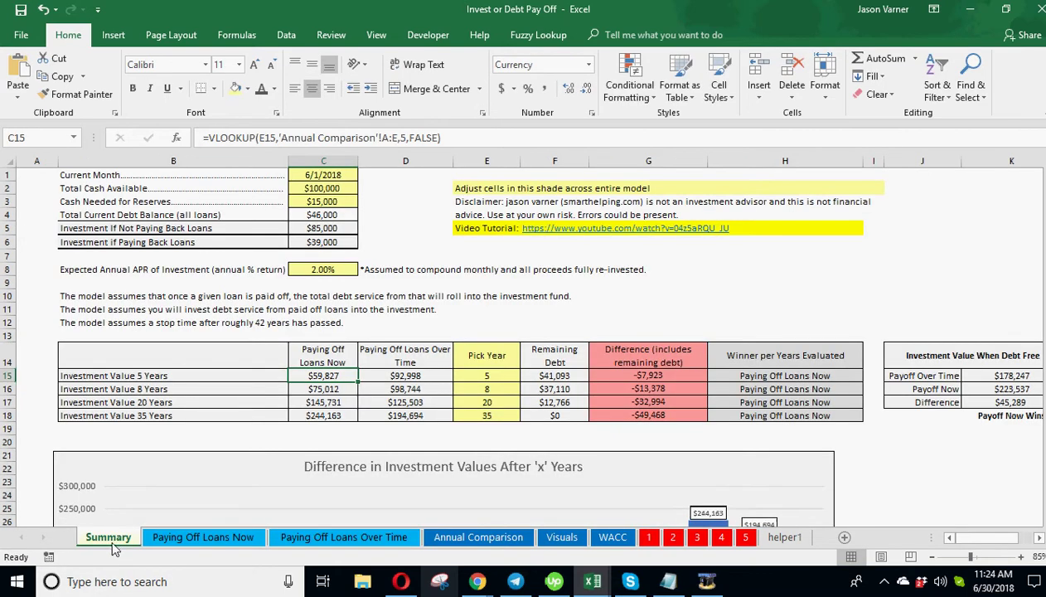
left_click(402, 375)
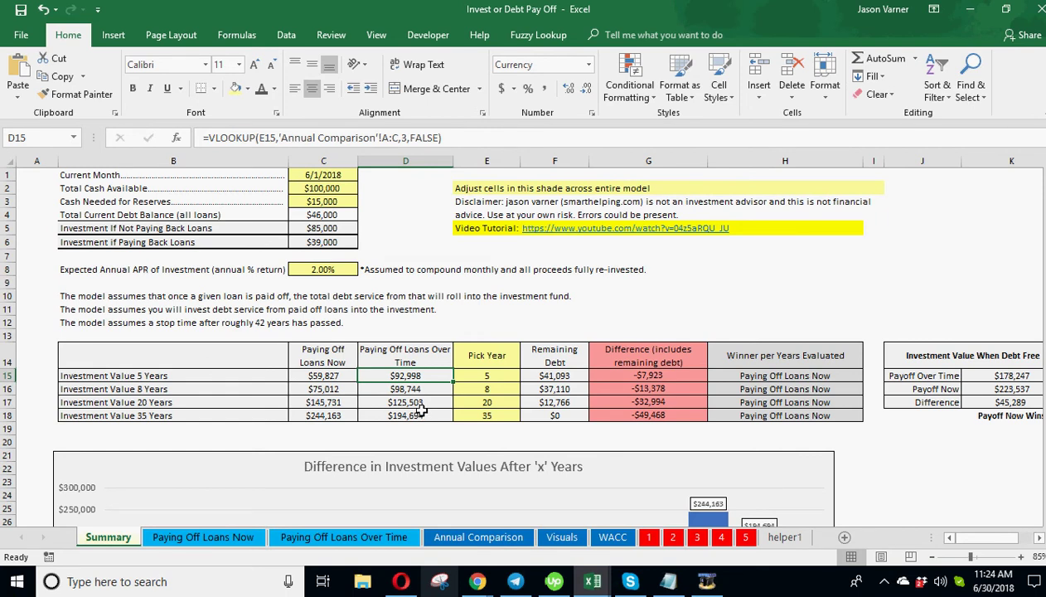
left_click(332, 375)
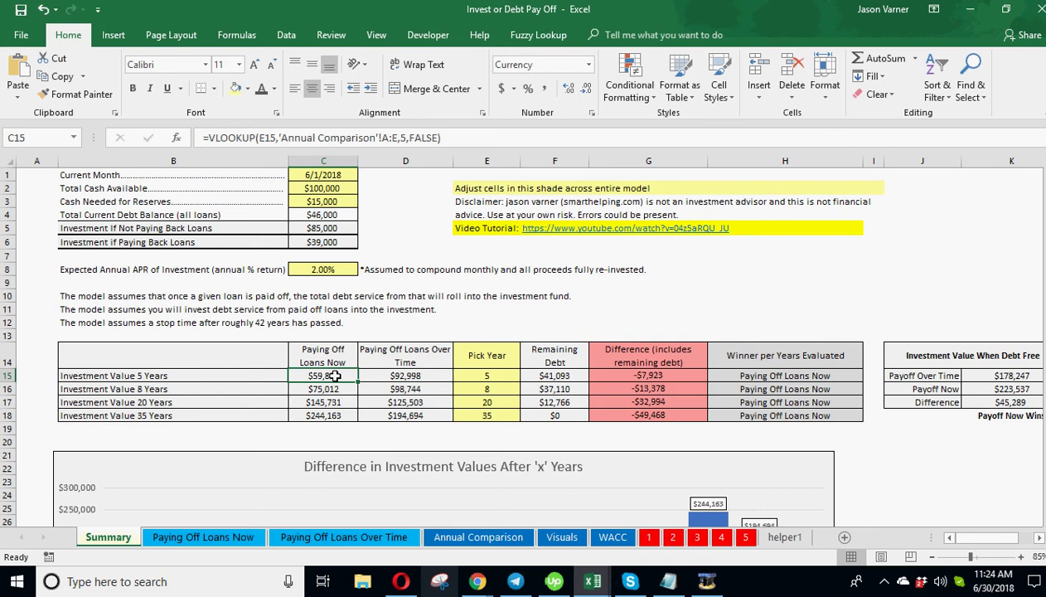
Undo the loan 1 interest rate change and review the 5-year Paying Off Loans Over Time and Remaining Debt cells on Summary.
left_click(44, 10)
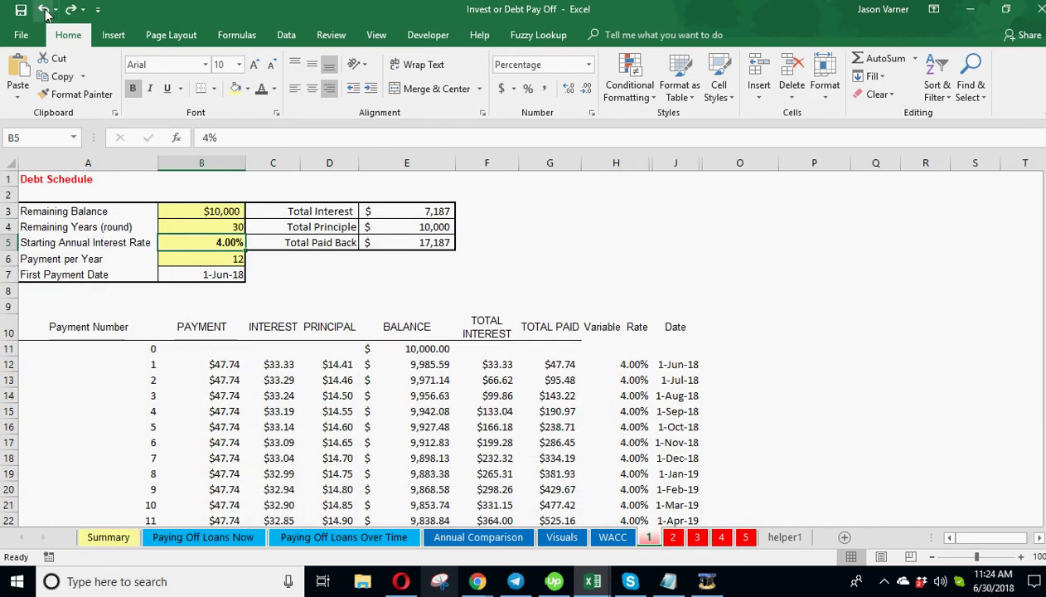
left_click(101, 537)
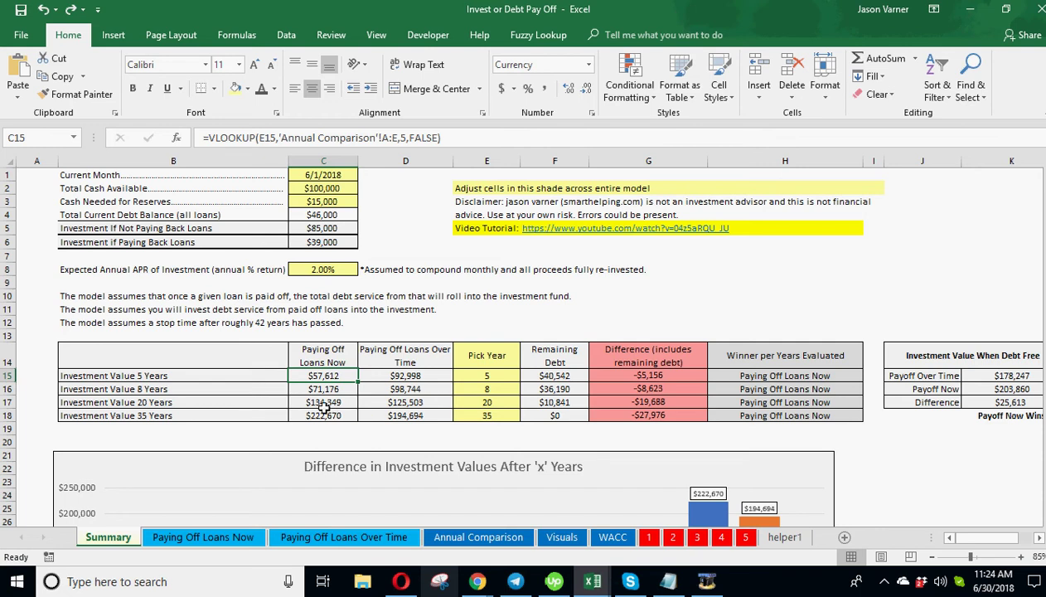
left_click(404, 378)
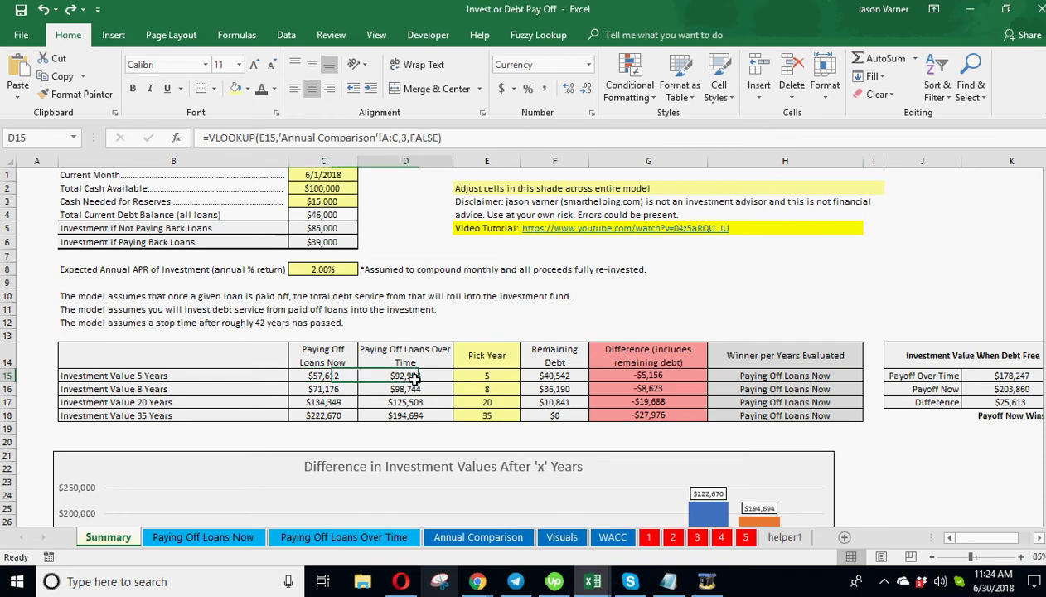
left_click(537, 374)
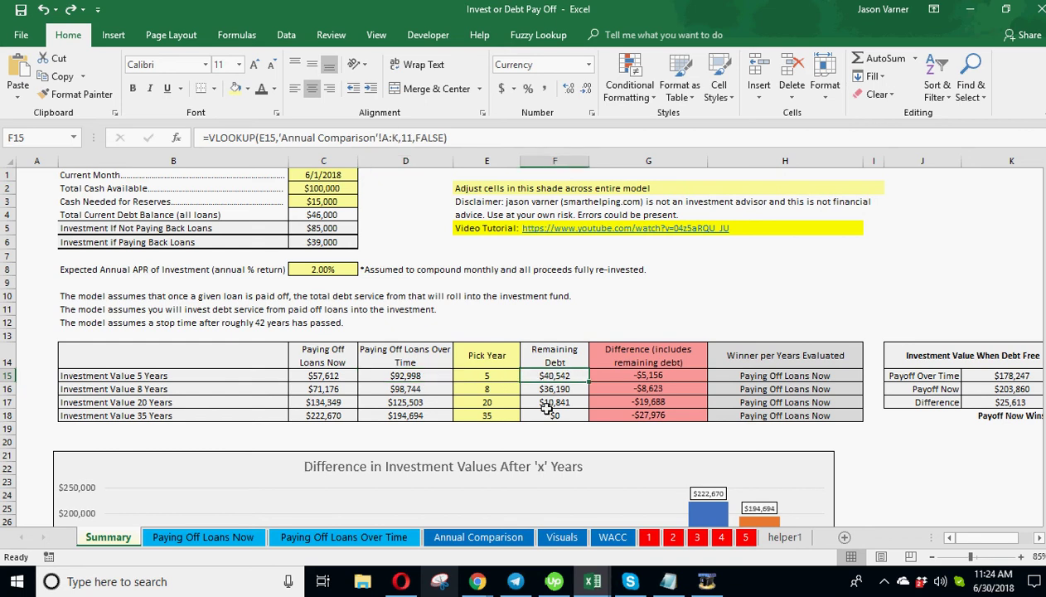
Set the Starting Annual Interest Rate on loan sheet 1 to 10%.
left_click(649, 536)
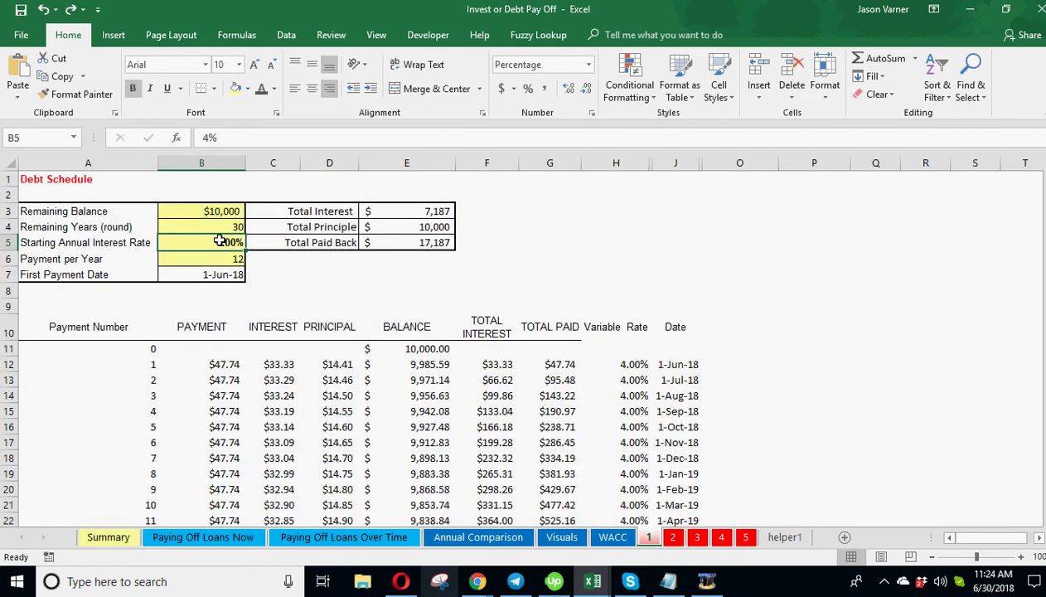
type("10")
key("Return")
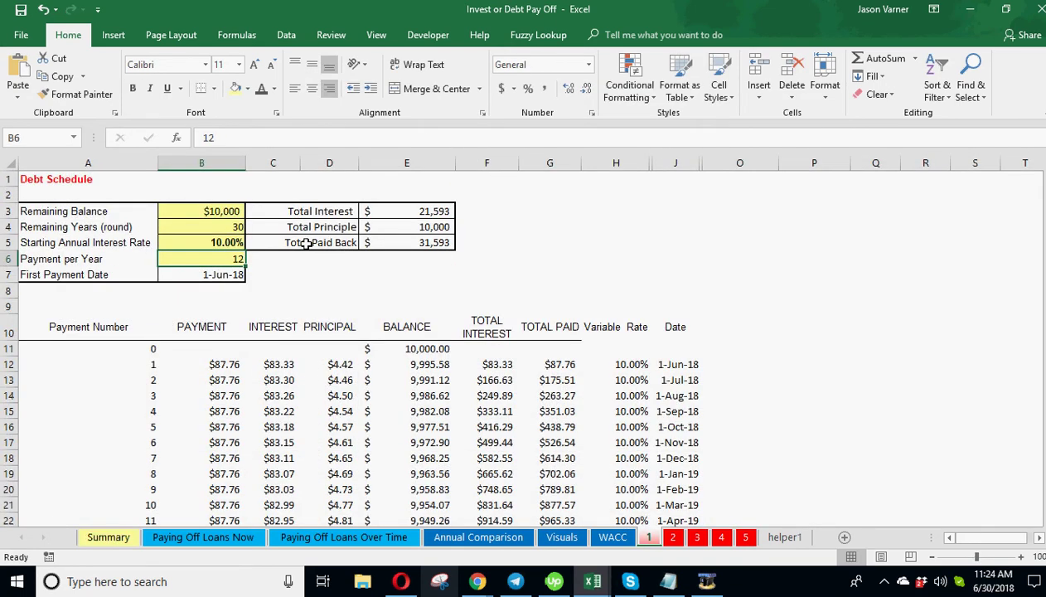
Inspect the 5-year Difference formula in G15 on Summary and the Paying Off Loans Over Time value it uses.
left_click(108, 537)
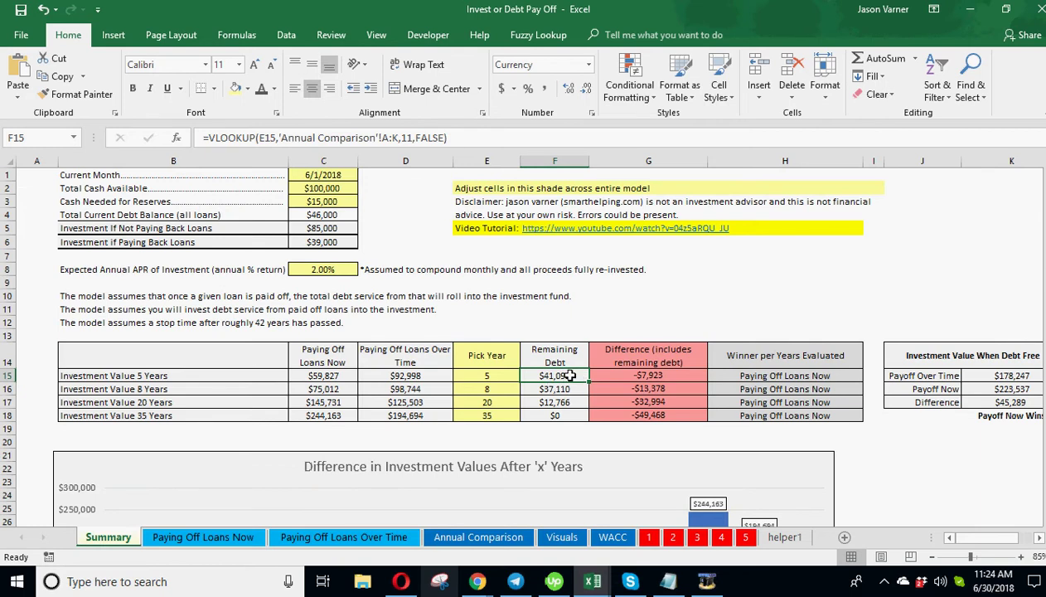
left_click(630, 375)
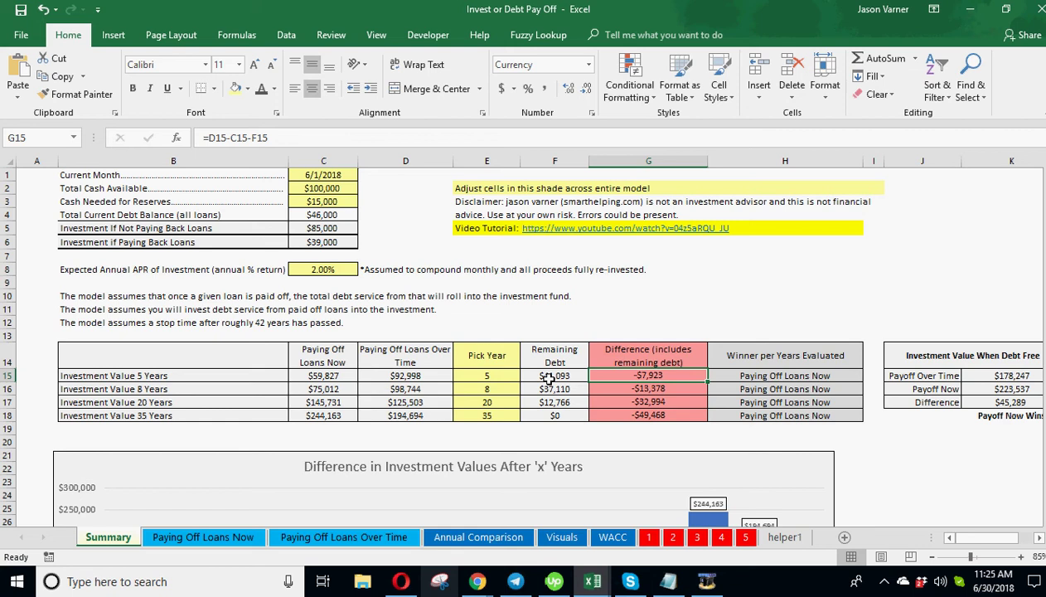
left_click(403, 377)
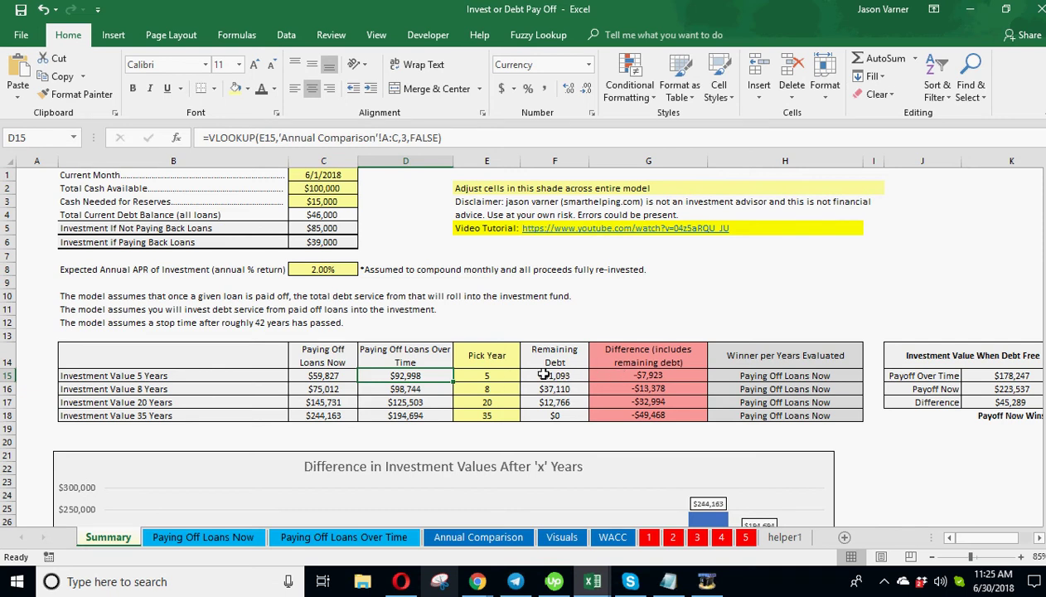
Review the 5-year Paying Off Loans Now value on Summary and set the first Pick Year in E15 to 7.
left_click(305, 372)
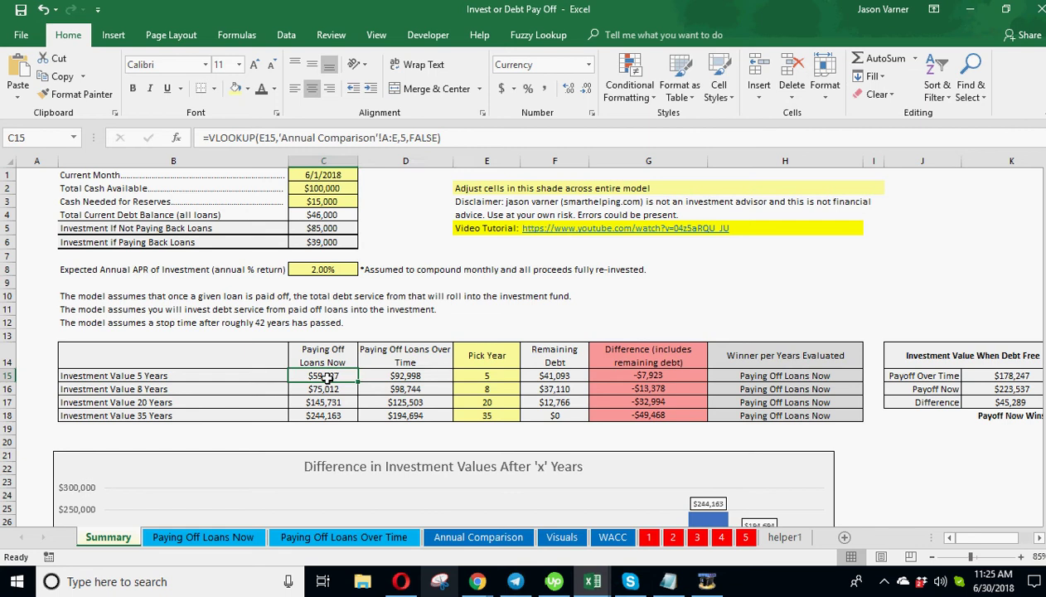
left_click(461, 376)
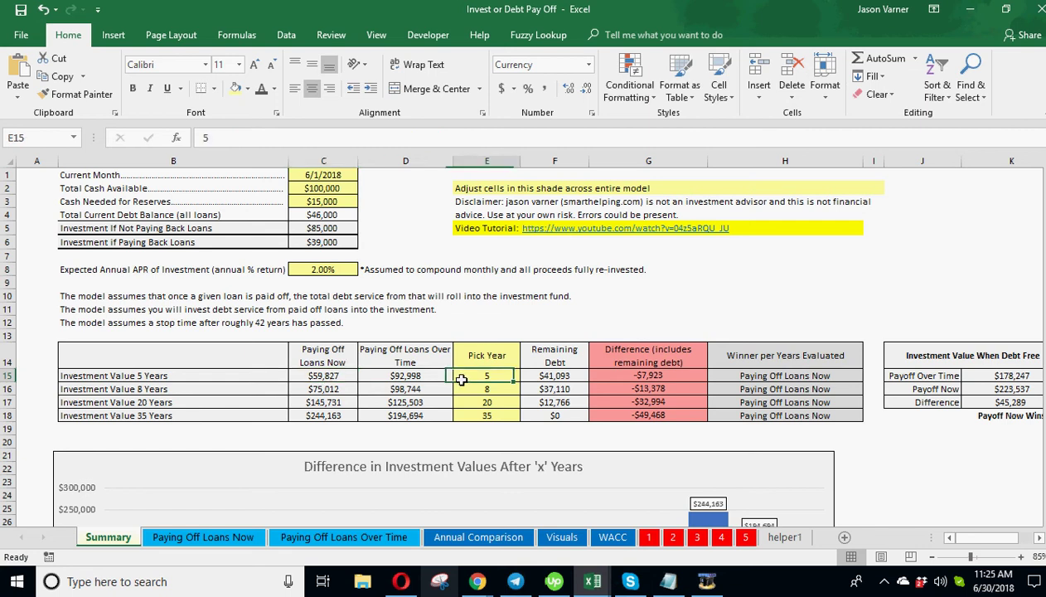
key("Home")
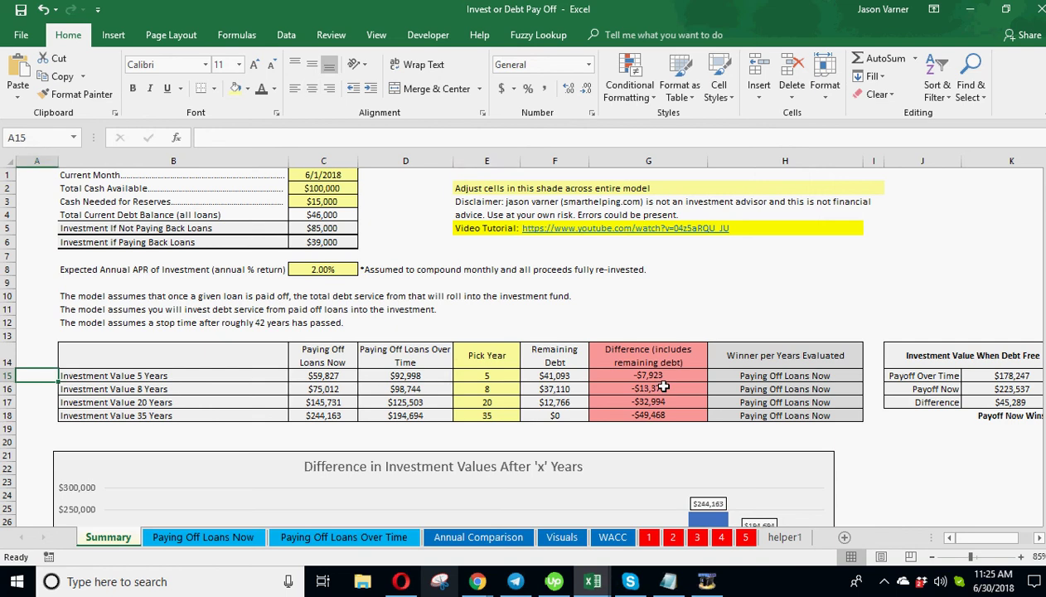
left_click(496, 378)
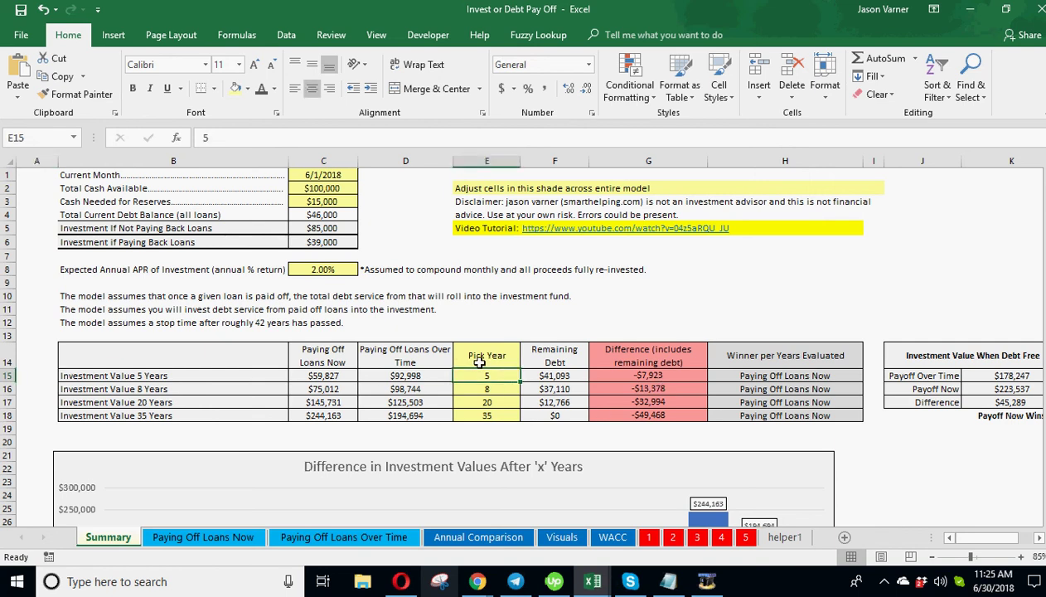
type("7")
key("Return")
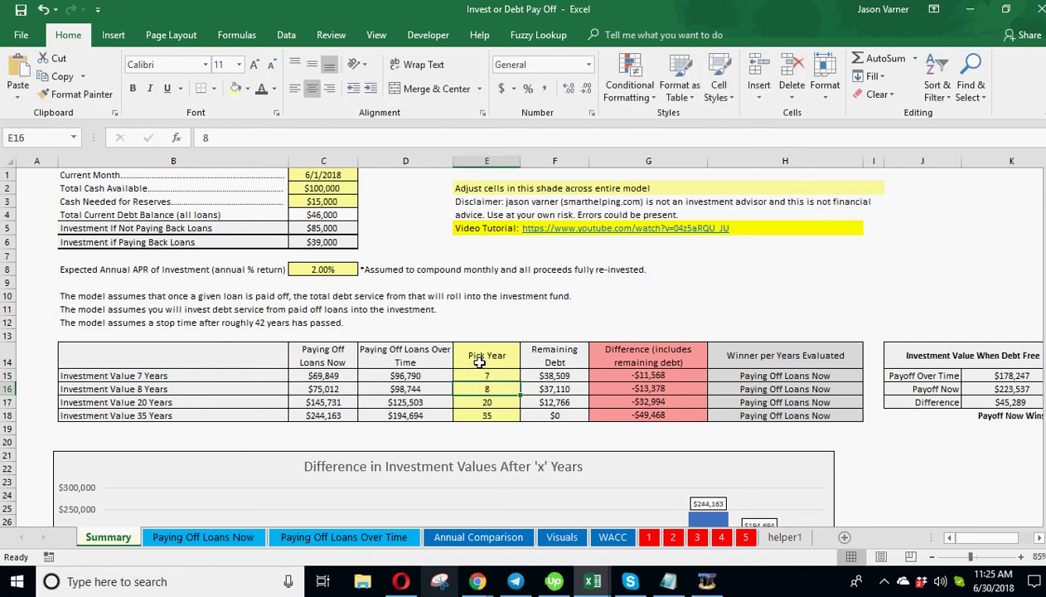
Set the first Pick Year in E15 to 40 and look over the Pick Year cells below it.
key("Up")
type("40")
key("Return")
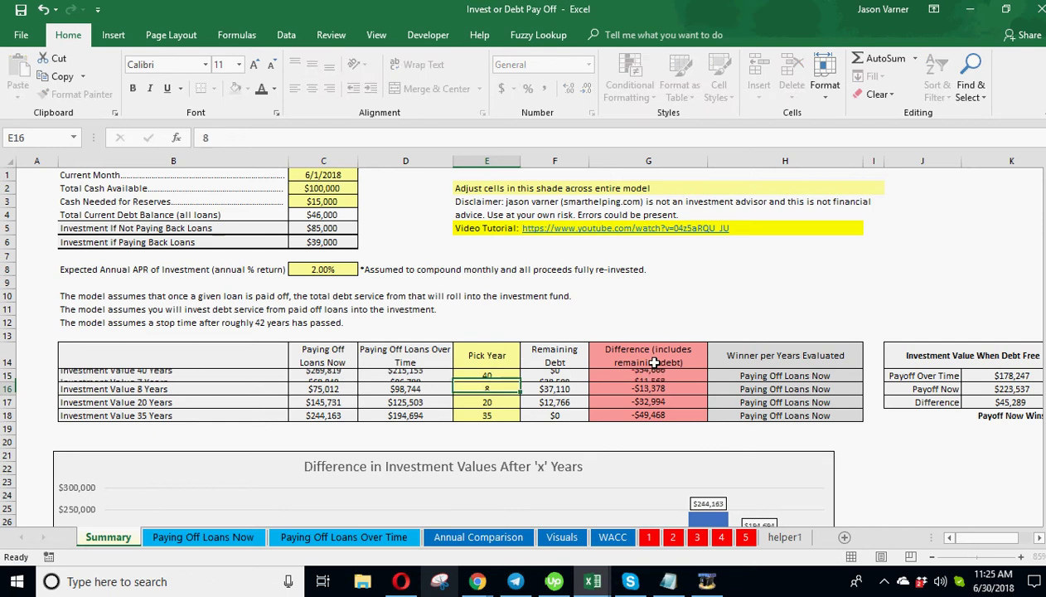
key("Down")
key("Down")
key("Up")
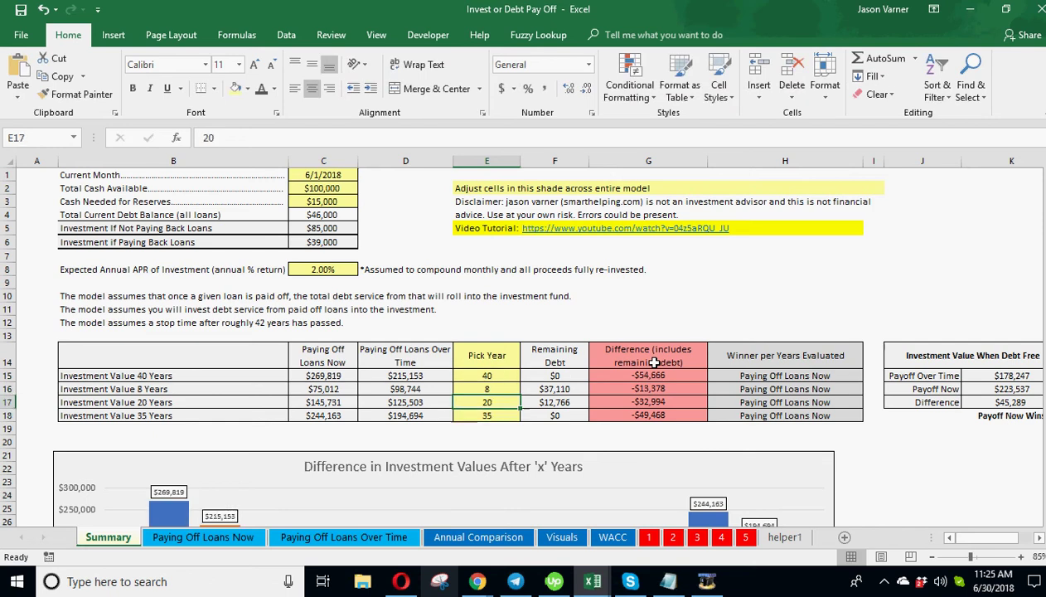
key("Up")
key("Up")
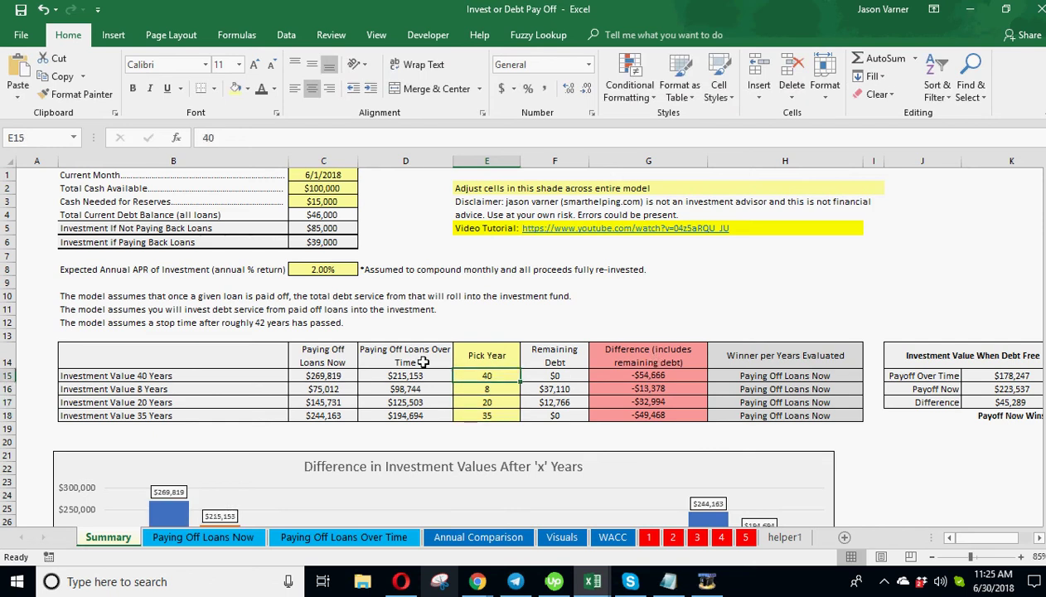
Inspect the Difference and Winner per Years Evaluated cells in the first row against the last row's Pick Year.
left_click(488, 412)
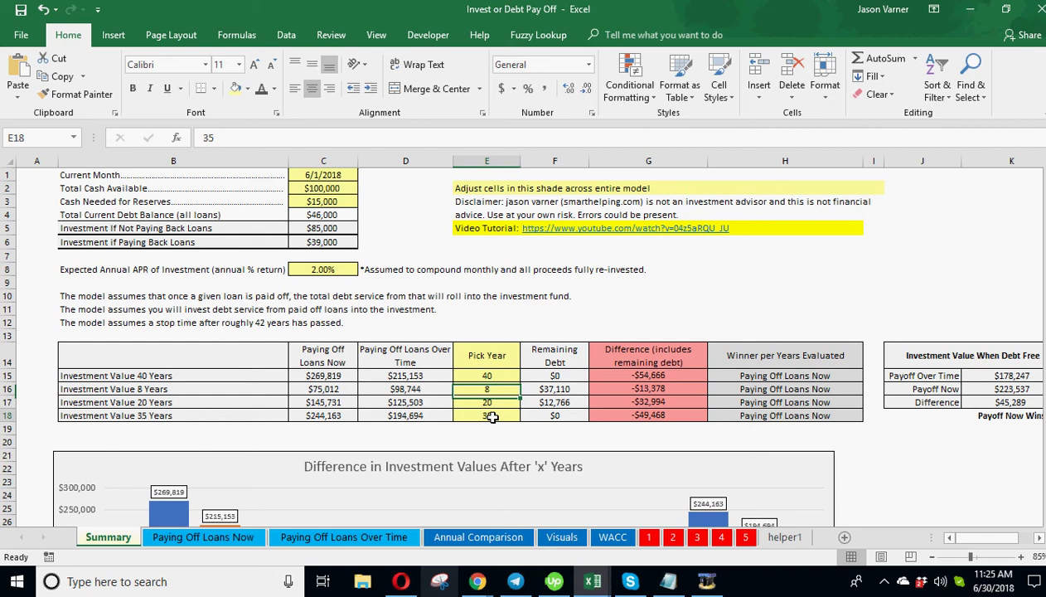
left_click(495, 376)
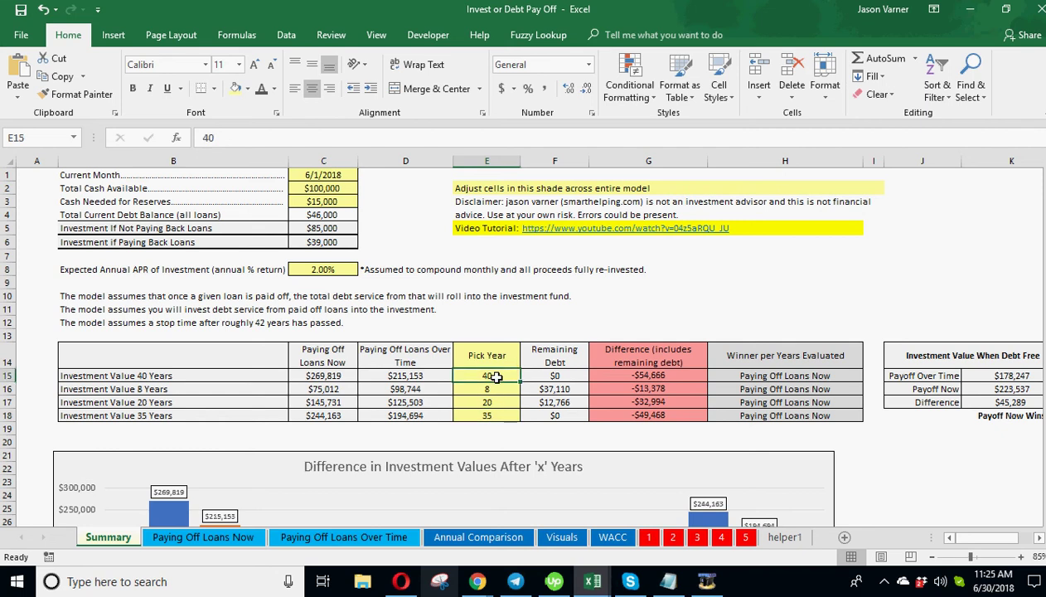
left_click(655, 375)
left_click(770, 377)
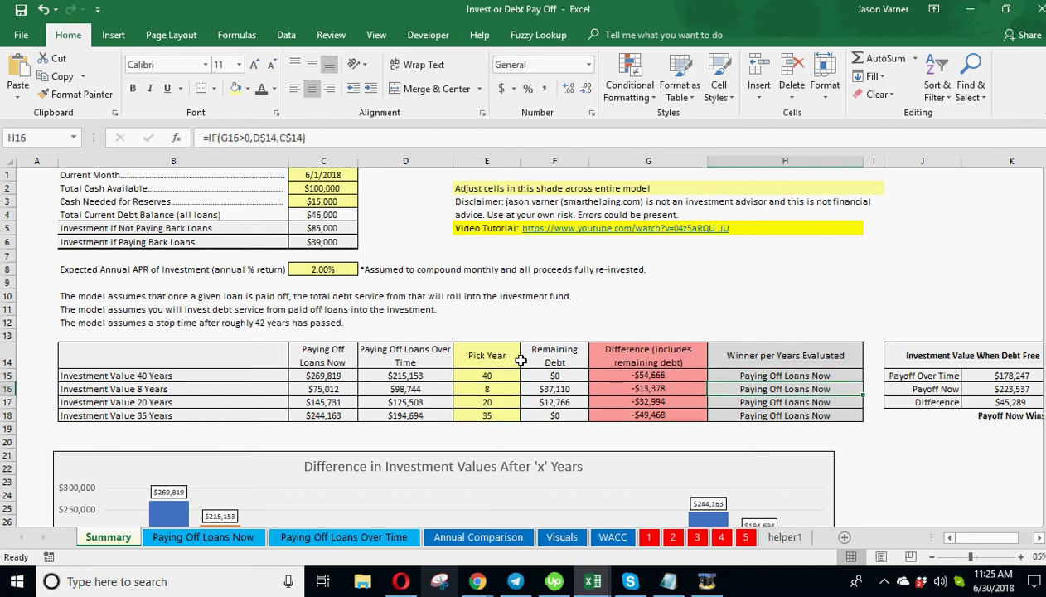
Set the first Pick Year in E15 to 5 and check the chart of investment value differences.
left_click(486, 376)
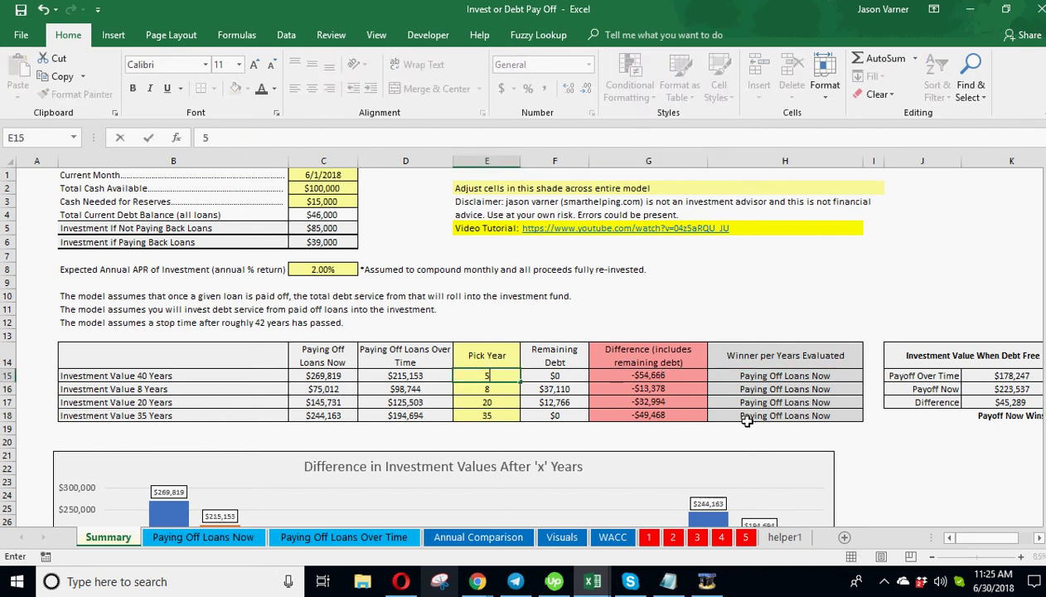
type("5")
key("Return")
scroll(751, 444, "down", 3)
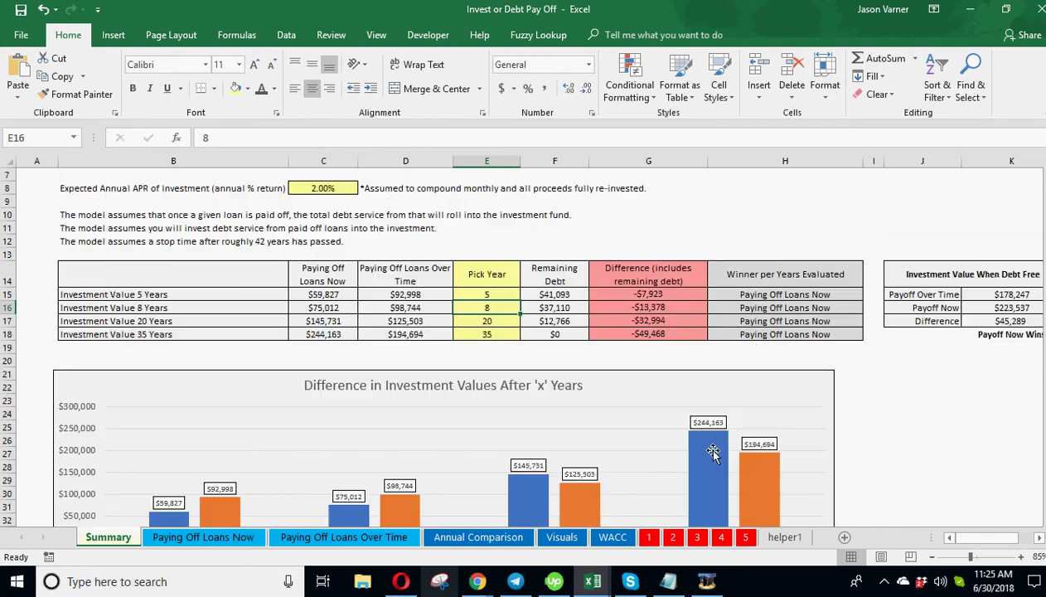
scroll(721, 448, "up", 3)
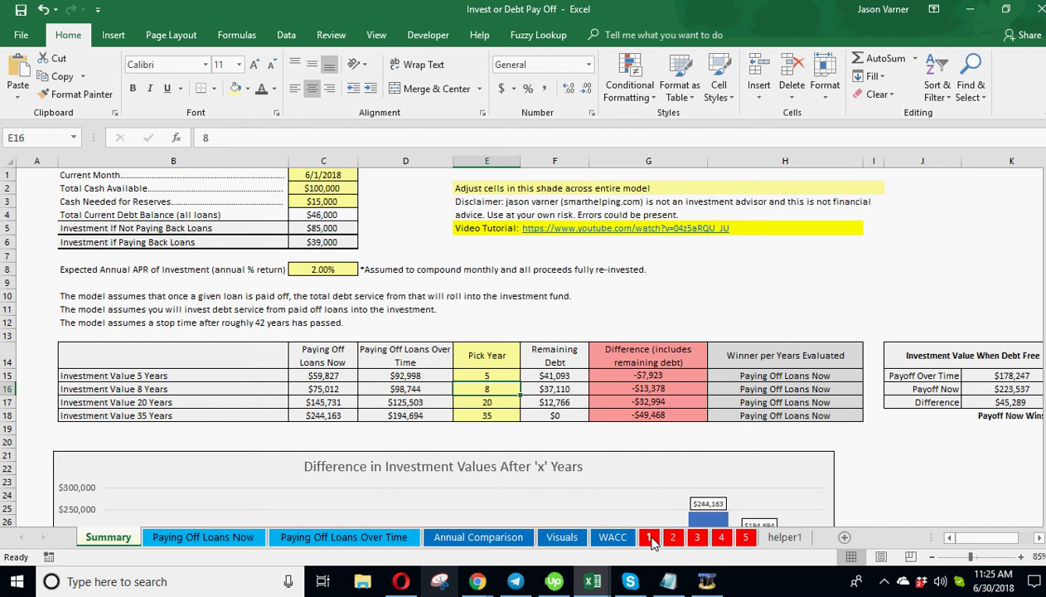
Check the debt schedule on loan sheet 1, and set the Expected Annual APR of Investment on Summary to 10%.
left_click(649, 537)
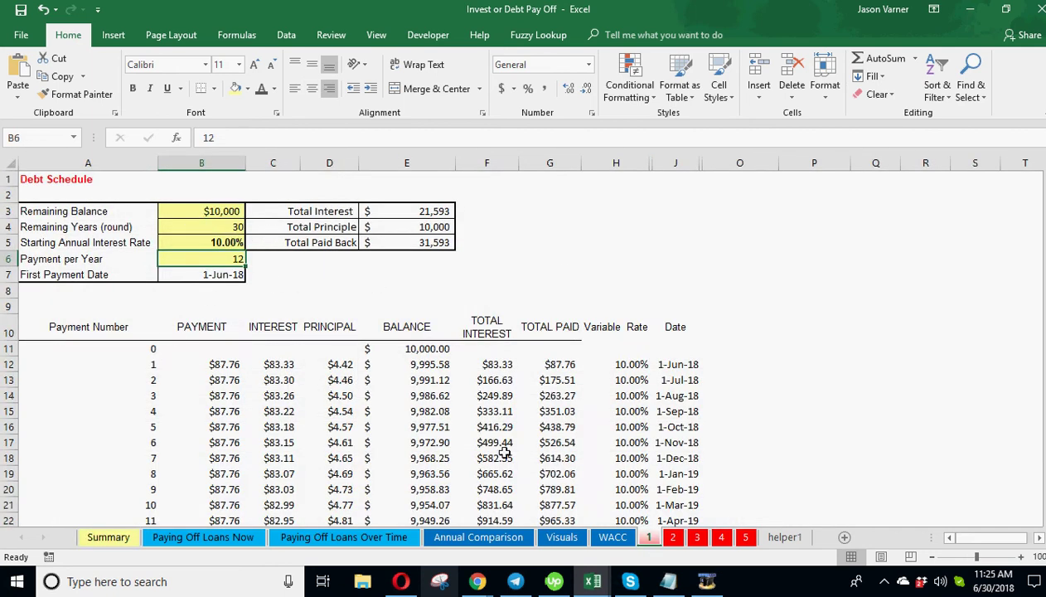
left_click(91, 537)
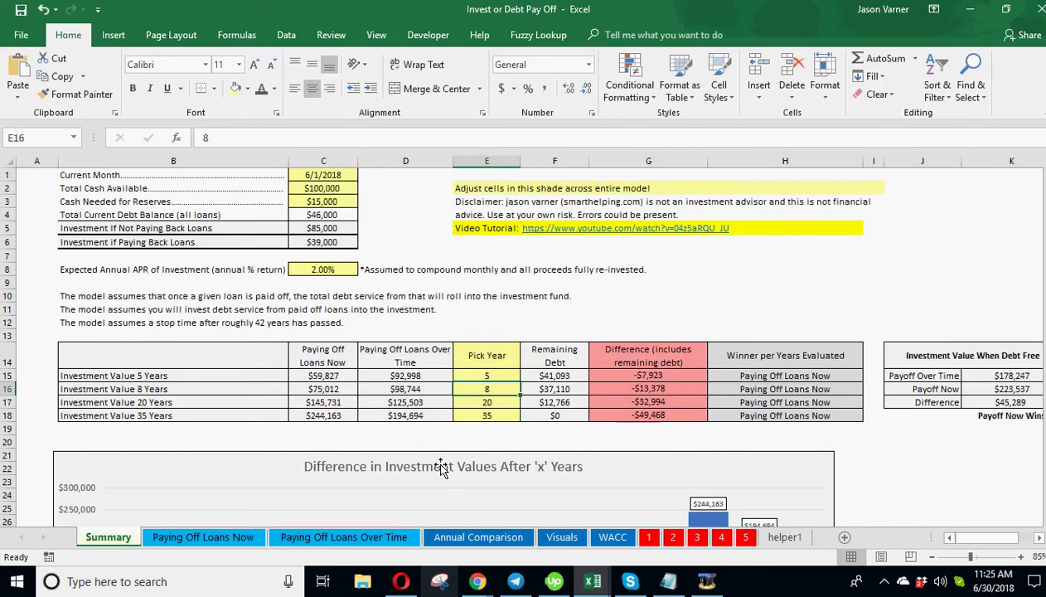
left_click(318, 270)
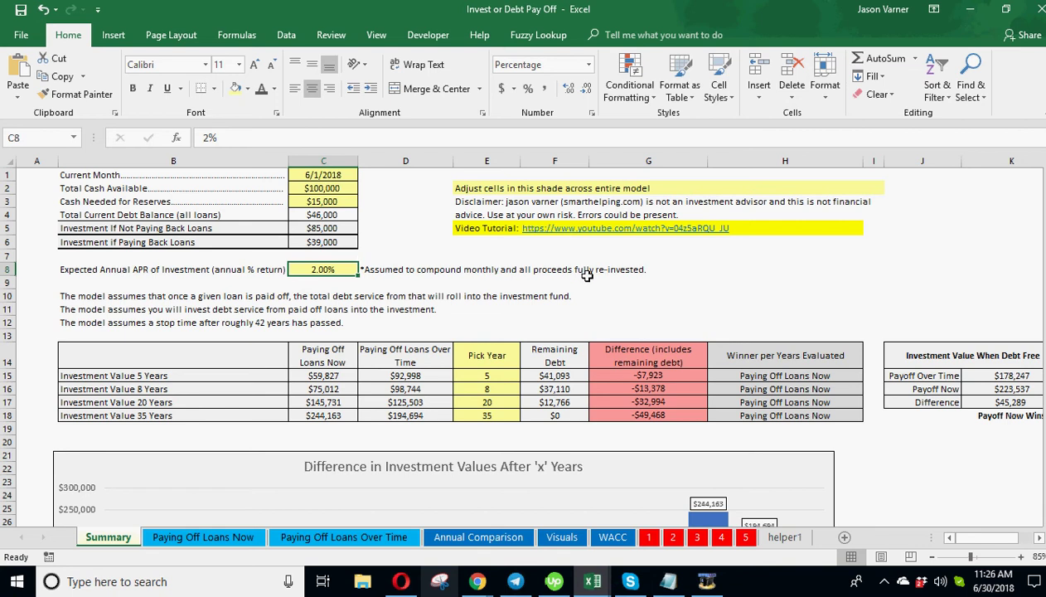
type("10")
key("Return")
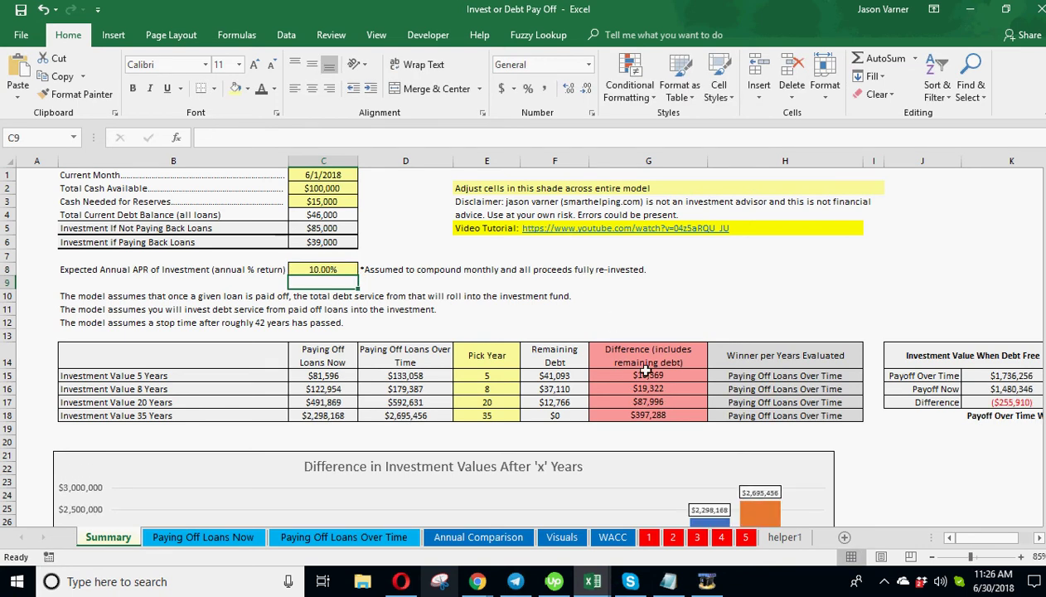
Review the Winner per Years Evaluated results and their formulas for the evaluated years.
left_click(789, 377)
key("Down")
key("Down")
key("Down")
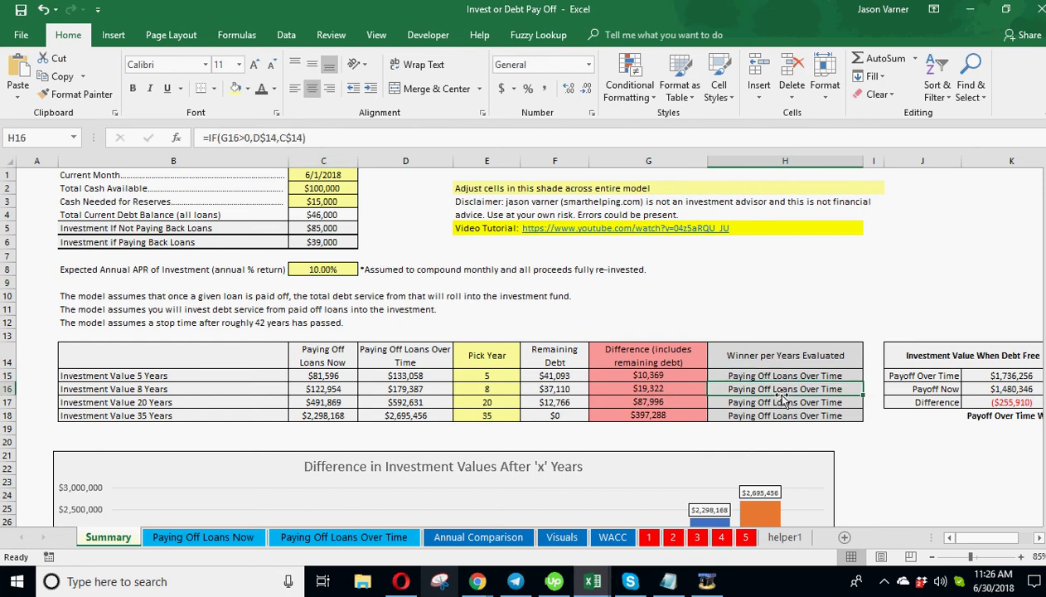
left_click(784, 402)
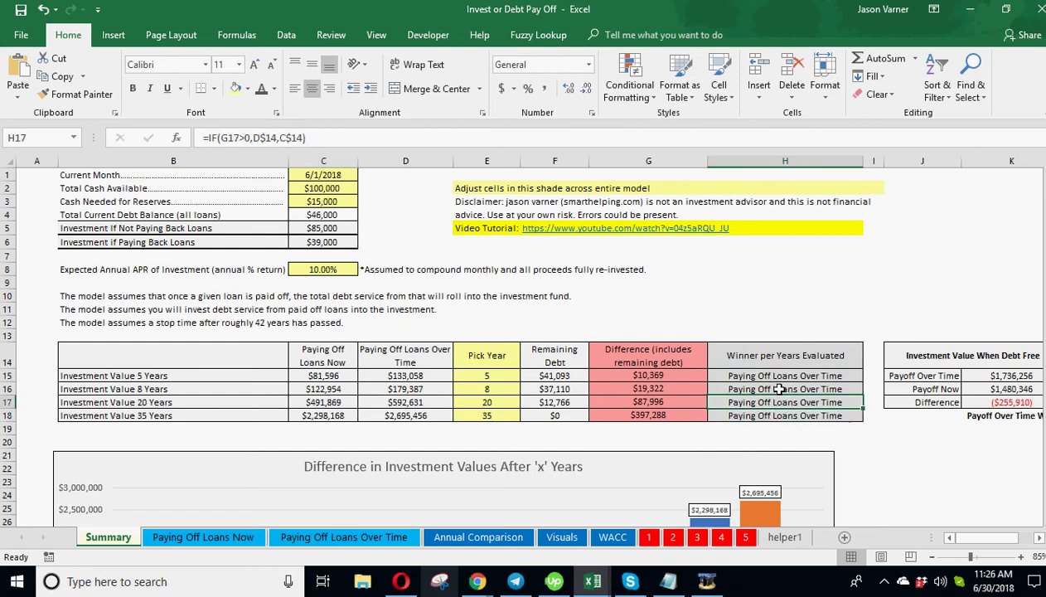
left_click(770, 378)
left_click(777, 389)
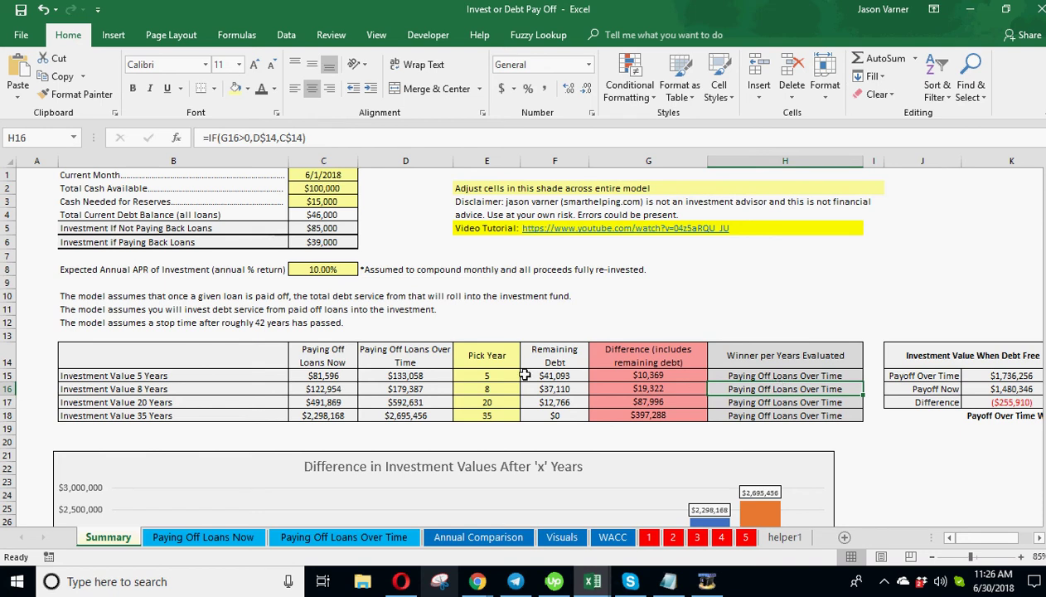
Compare the 5-year values of both payoff scenarios with the Remaining Debt, investment APR and the Difference column G15:G18.
left_click(331, 376)
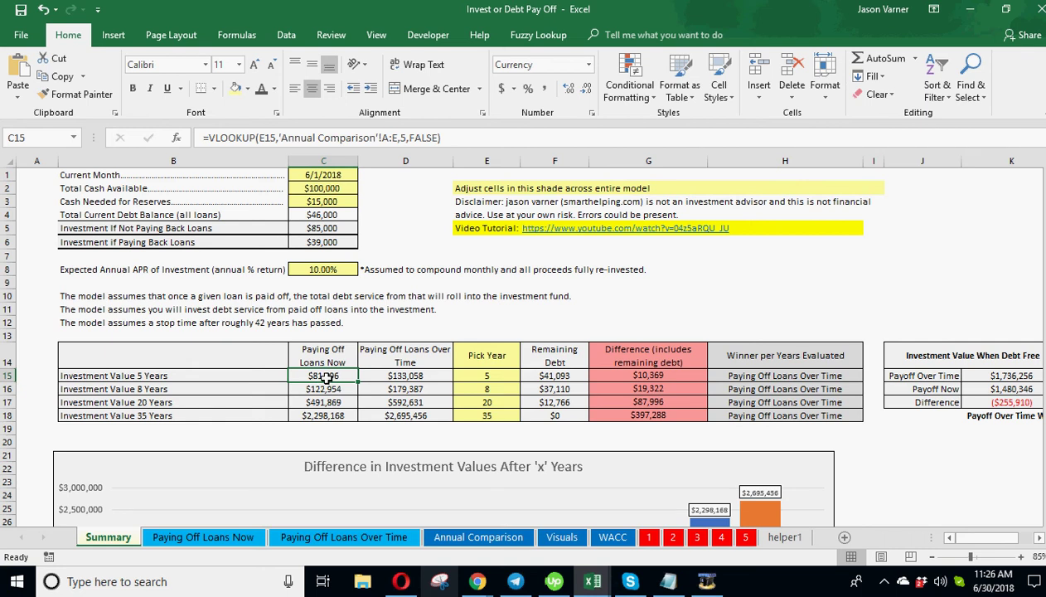
left_click(330, 270)
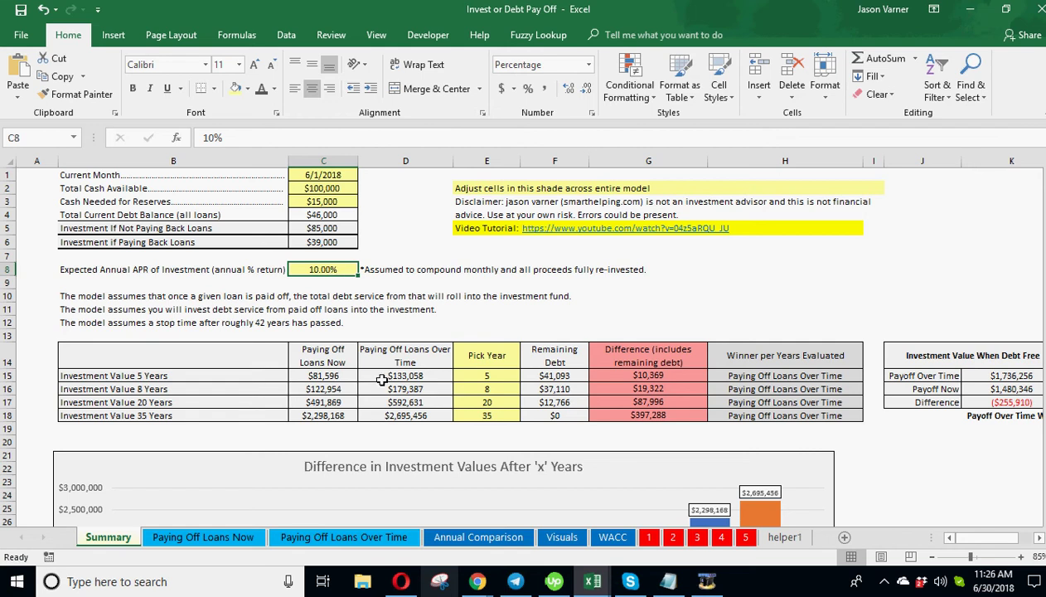
left_click(540, 376)
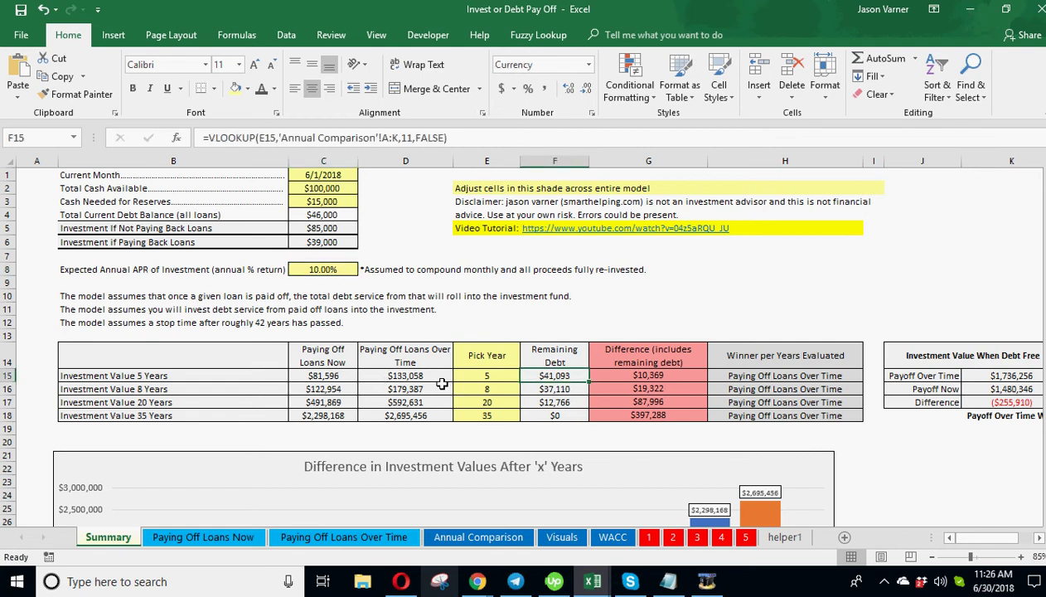
left_click(418, 372)
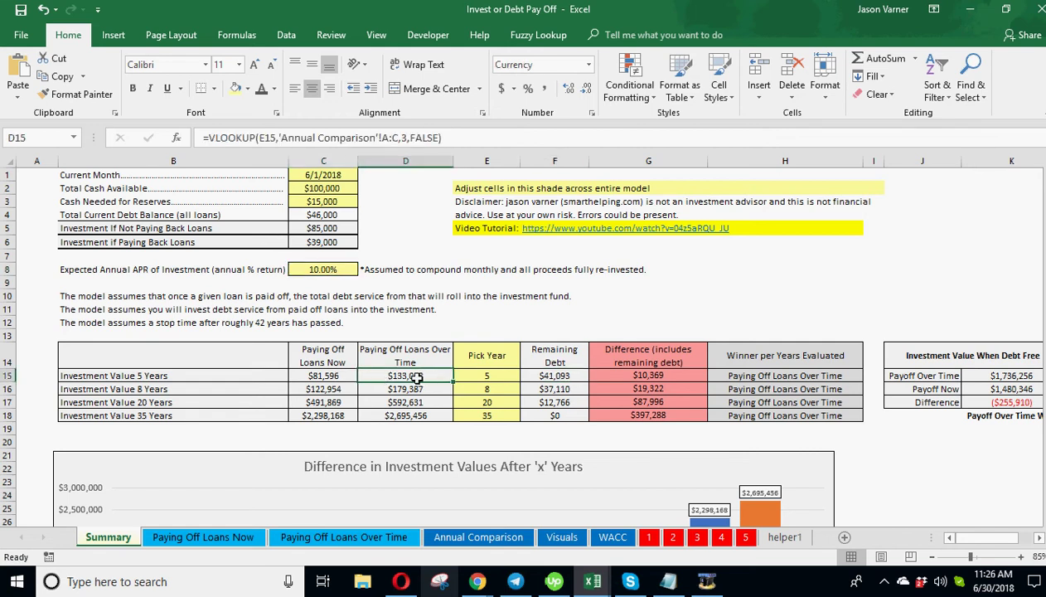
left_click(550, 372)
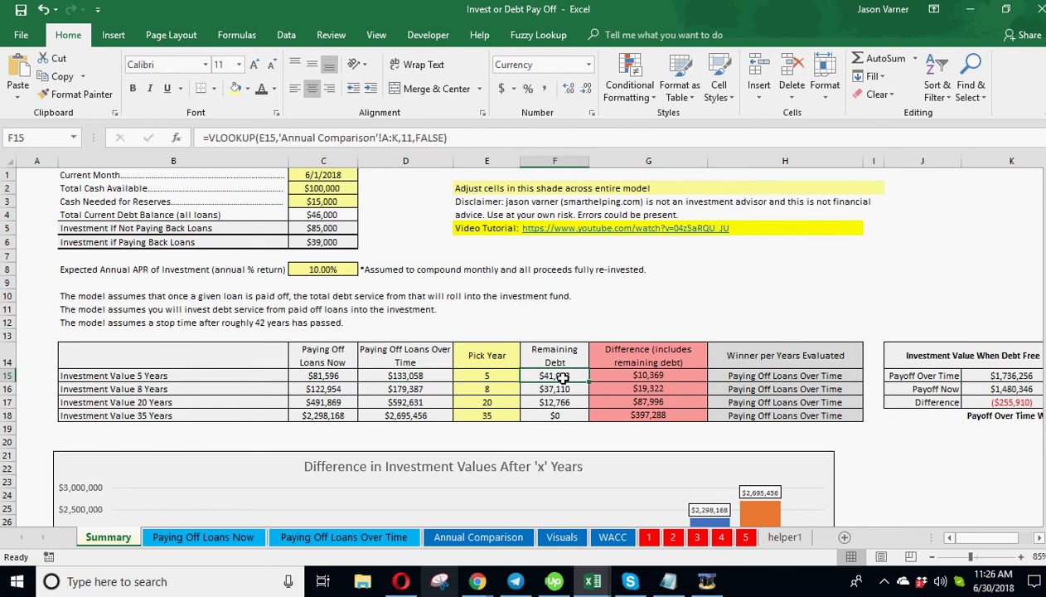
left_click(639, 376)
left_click(330, 375)
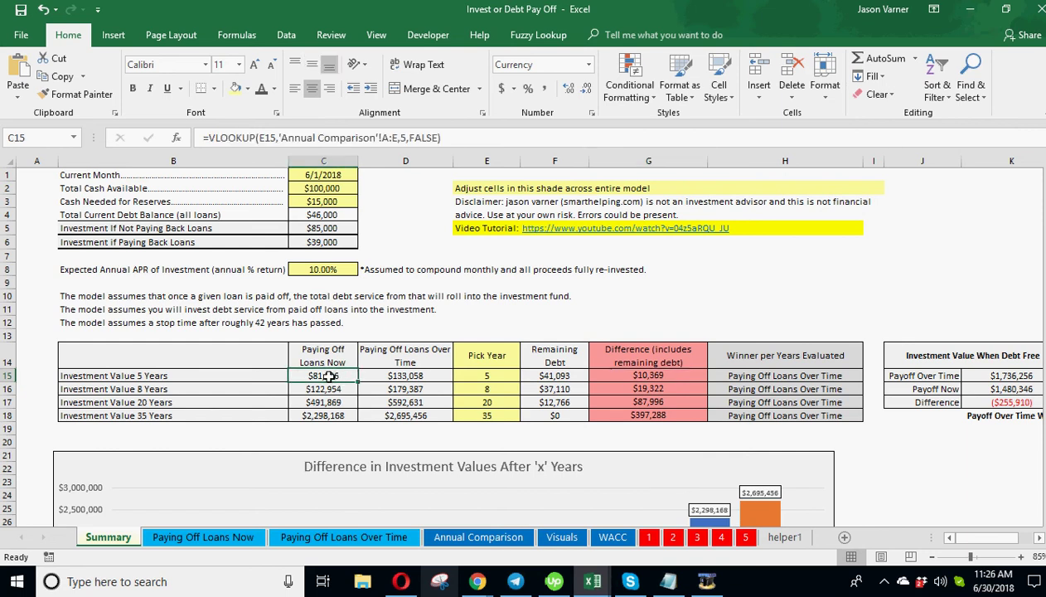
left_click(378, 373)
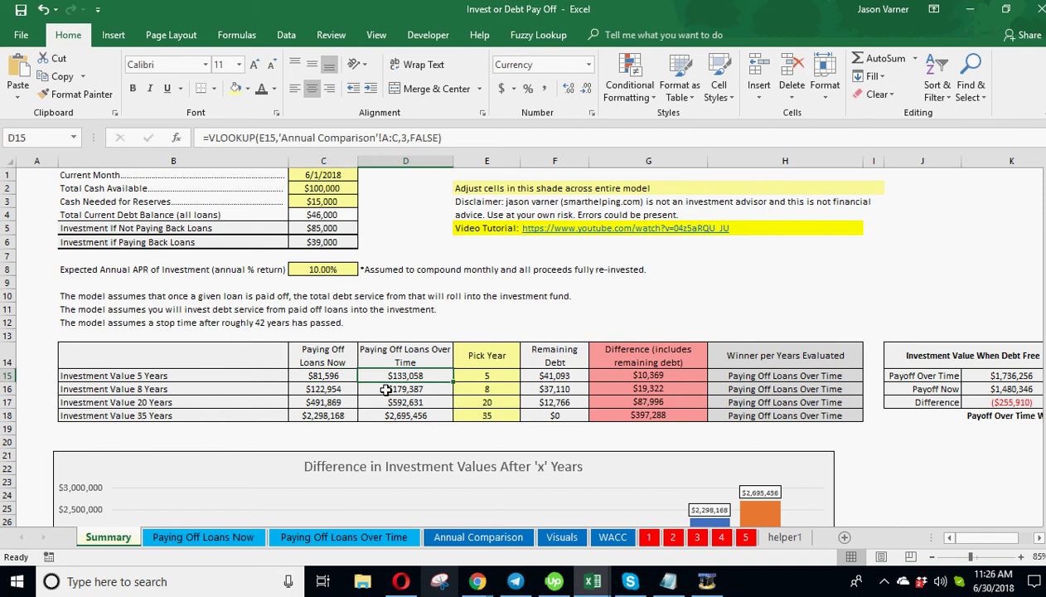
left_click_drag(648, 415, 649, 377)
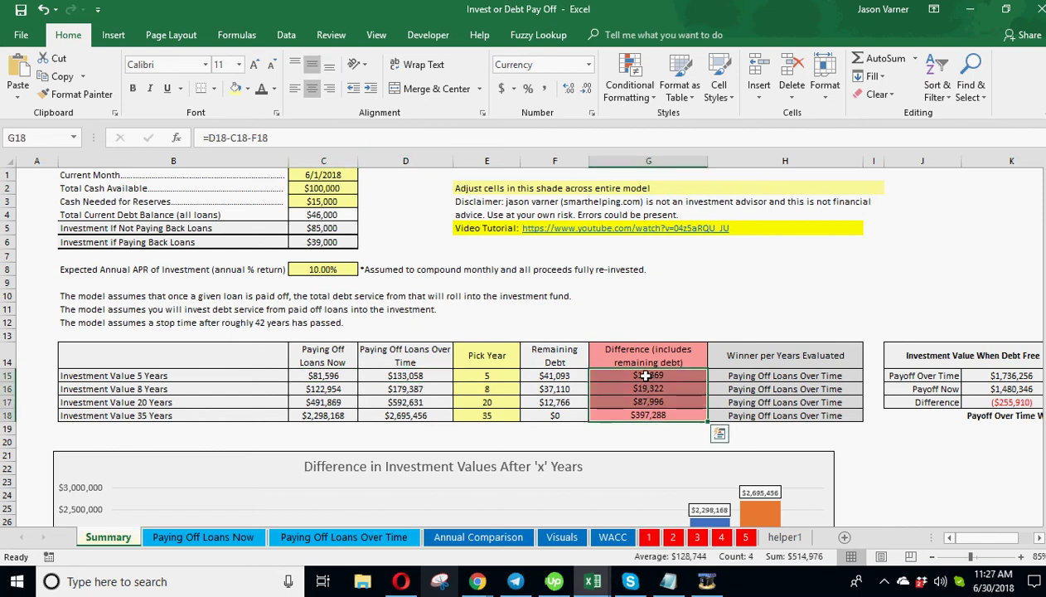
Set the last Pick Year in E18 to 42 and inspect that row's Difference in G18.
left_click(494, 380)
left_click(488, 412)
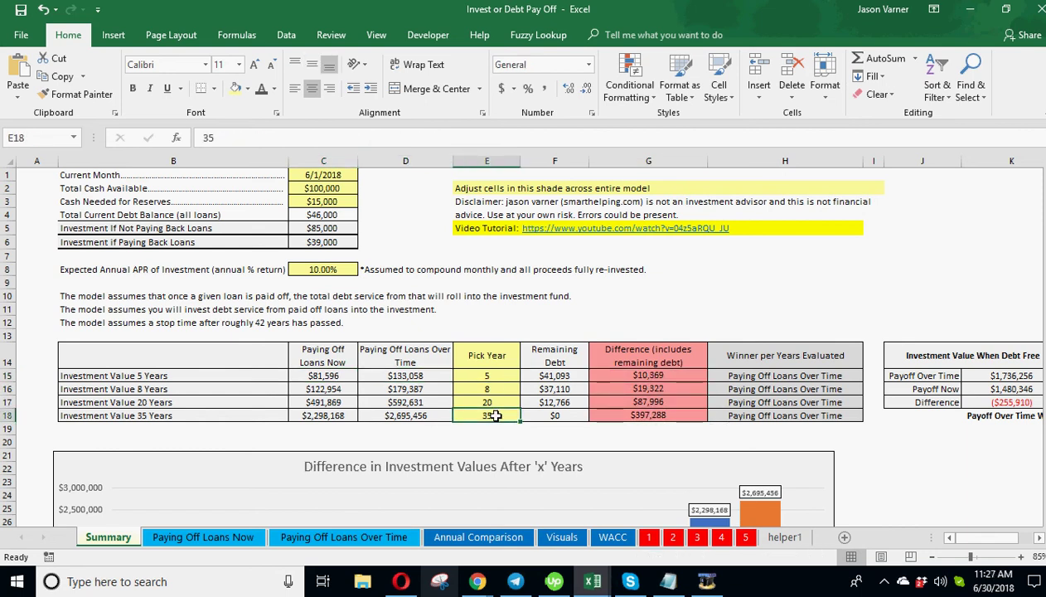
type("42")
key("Return")
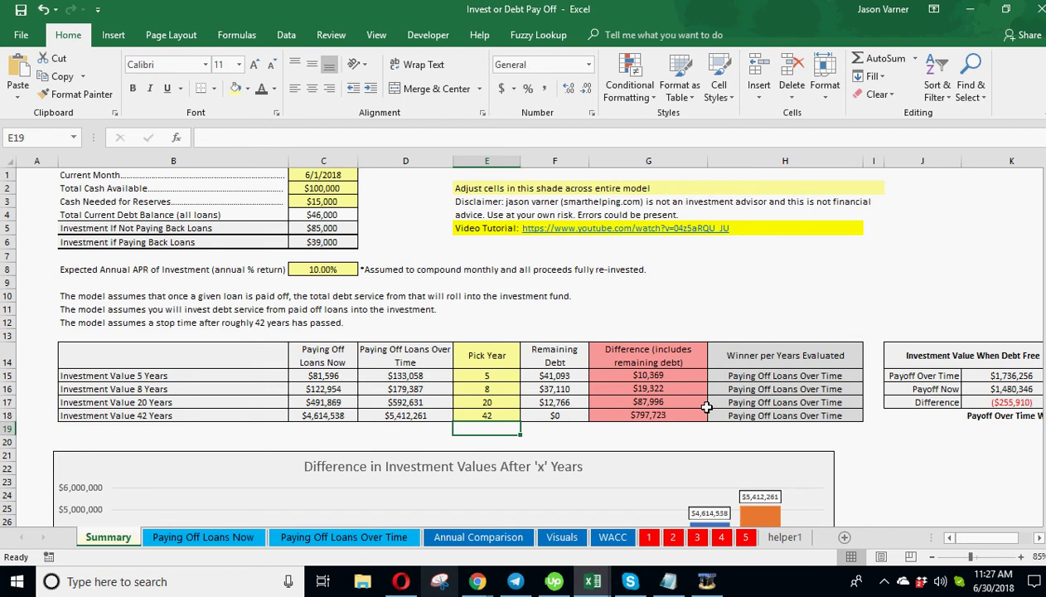
left_click(646, 412)
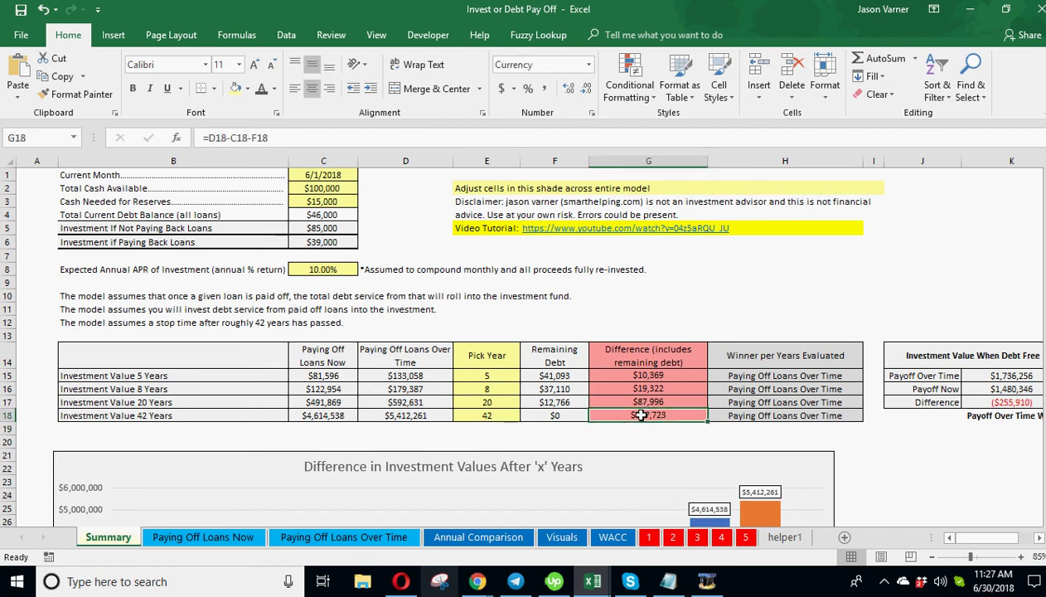
Examine the investment APR, the first two Difference cells and the Investment Value When Debt Free table.
left_click(320, 267)
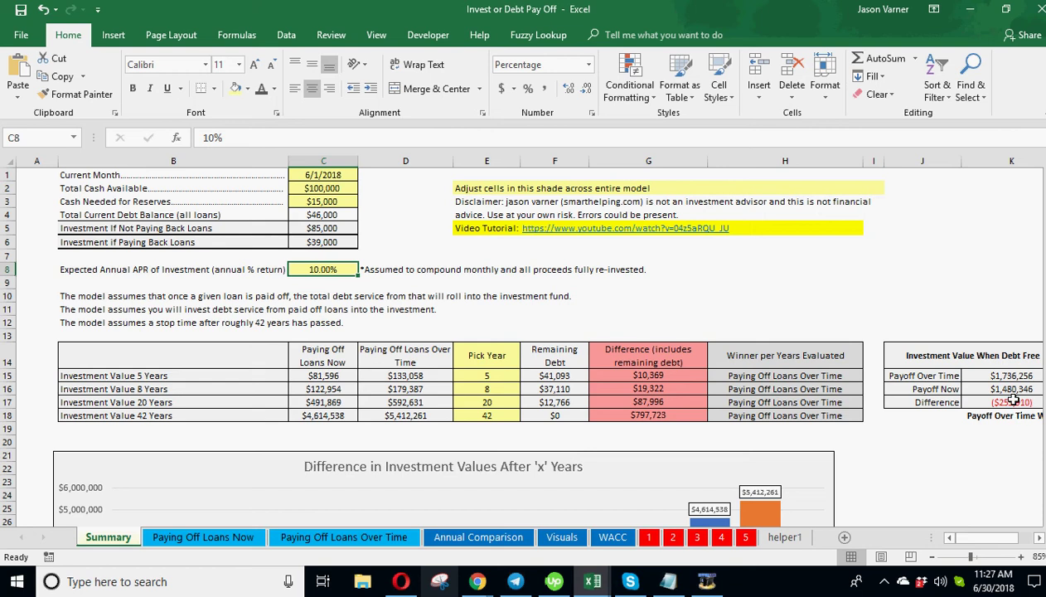
mouse_move(988, 538)
left_mouse_down()
mouse_move(1010, 544)
mouse_move(986, 541)
left_mouse_up()
left_click(640, 378)
left_click(650, 387)
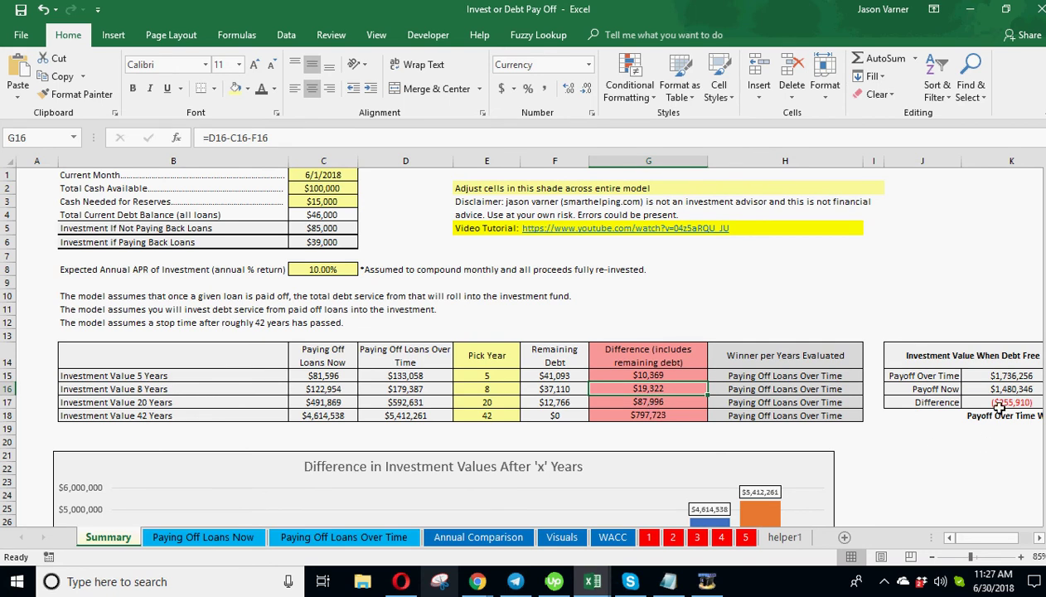
left_click_drag(984, 543, 995, 541)
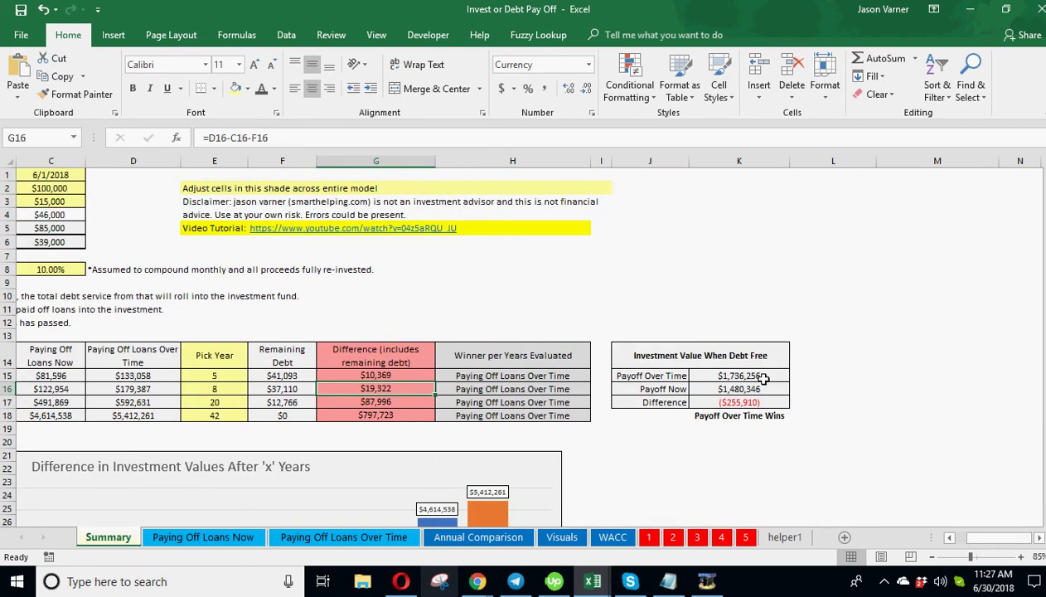
Inspect the Payoff Over Time formula in K15, then review the debt schedules on sheets 1 through 4.
left_click(761, 377)
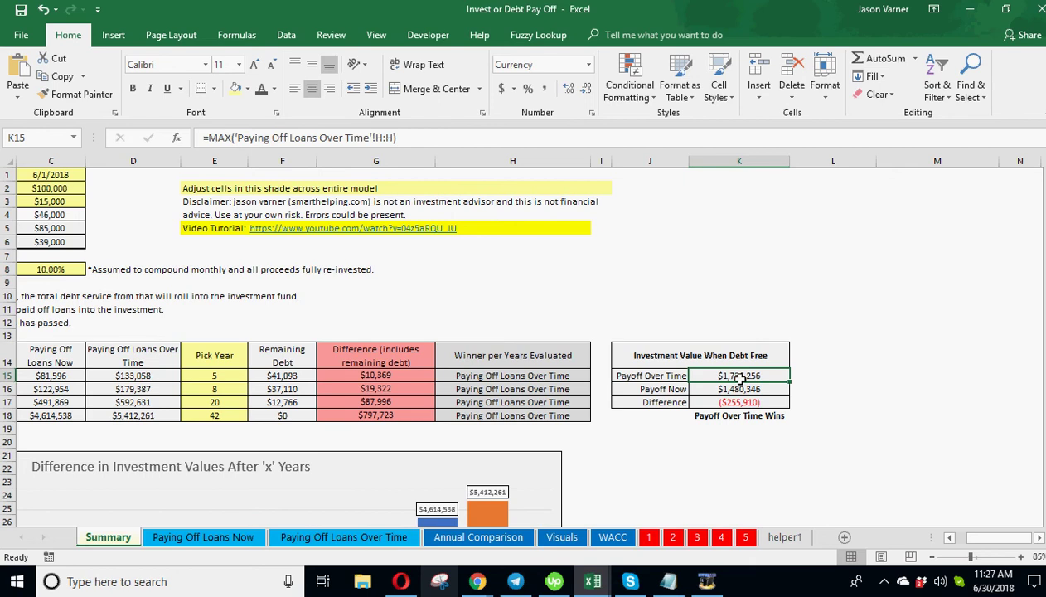
left_click(651, 538)
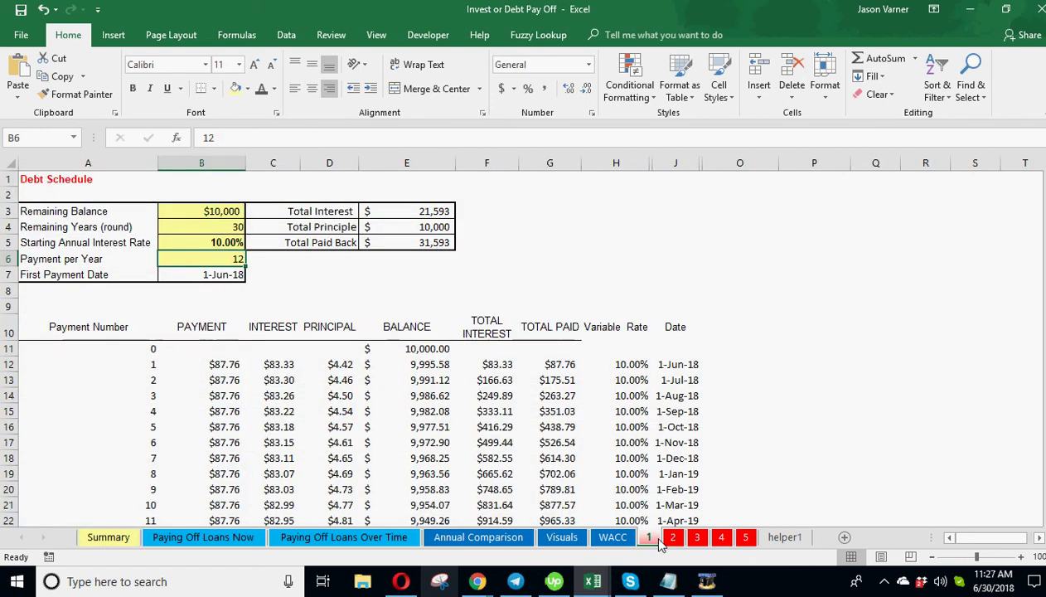
left_click(674, 539)
left_click(698, 539)
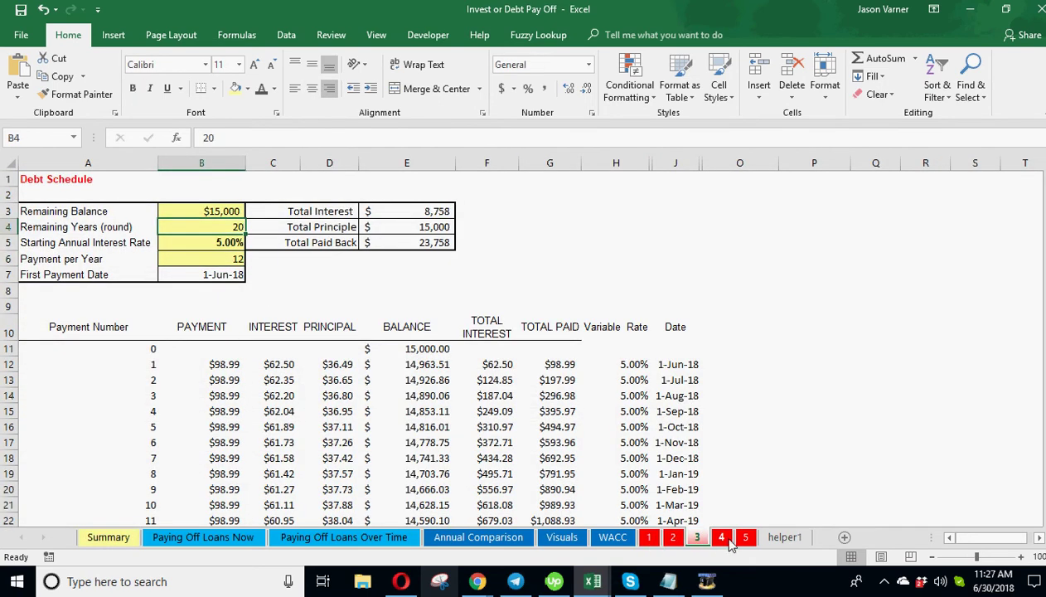
left_click(721, 539)
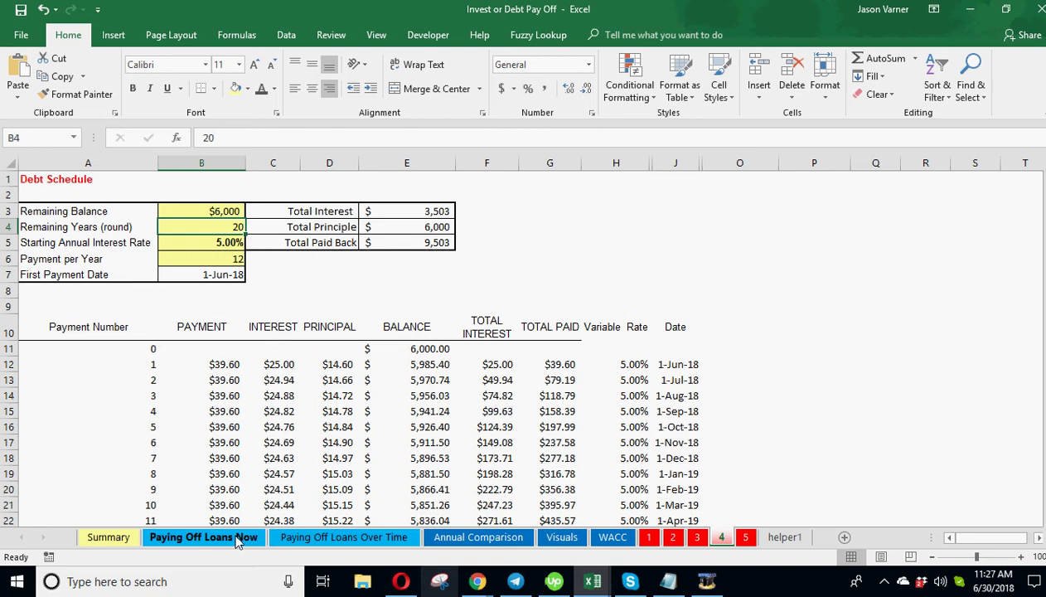
On the Paying Off Loans Over Time sheet, locate the month in which Debt Service first drops to zero.
left_click(344, 538)
left_click(344, 538)
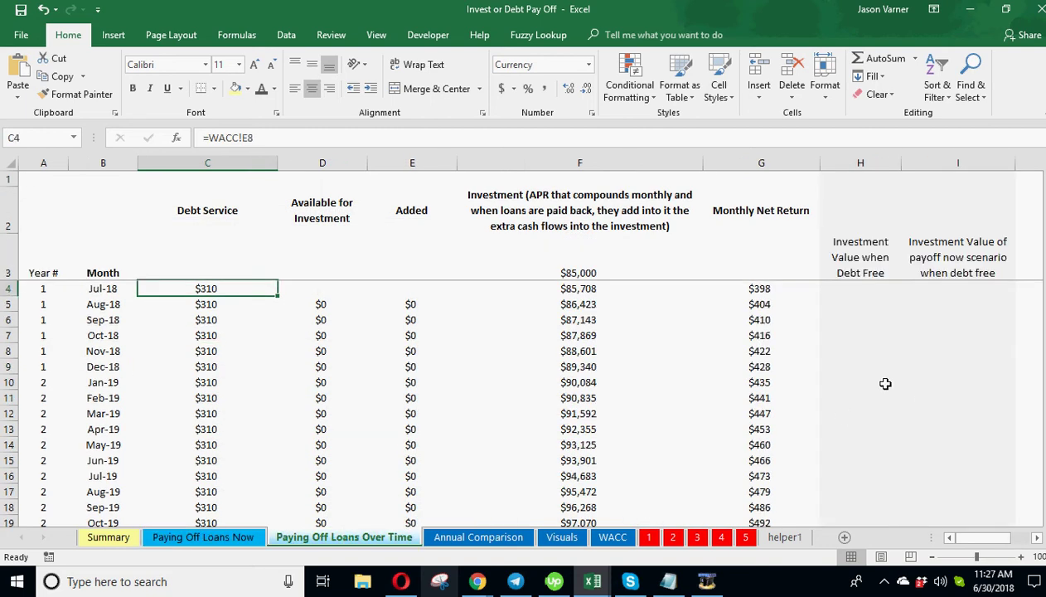
scroll(885, 377, "down", 20)
scroll(886, 377, "down", 20)
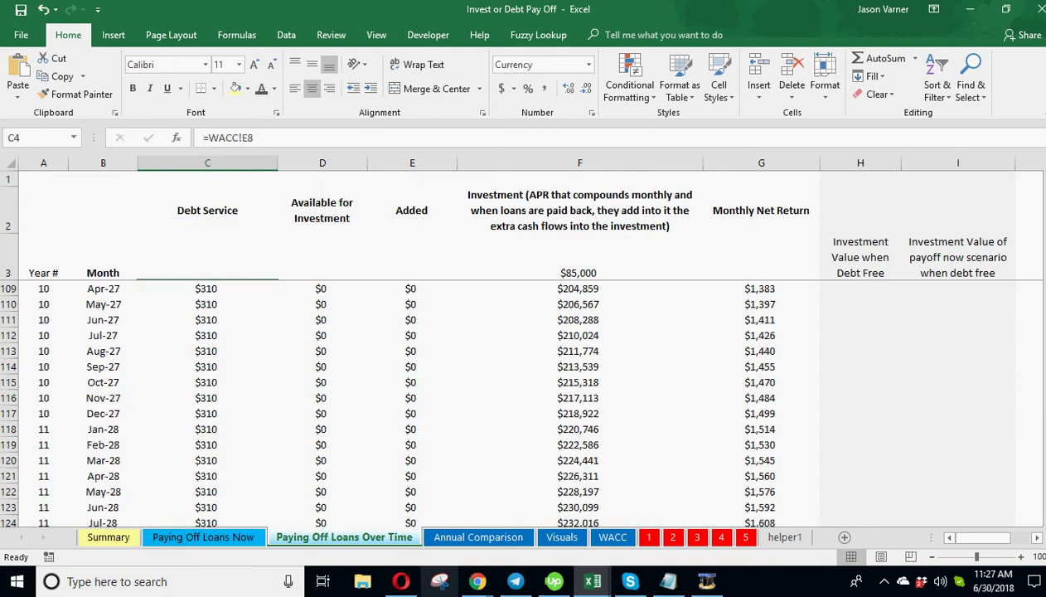
scroll(504, 398, "down", 20)
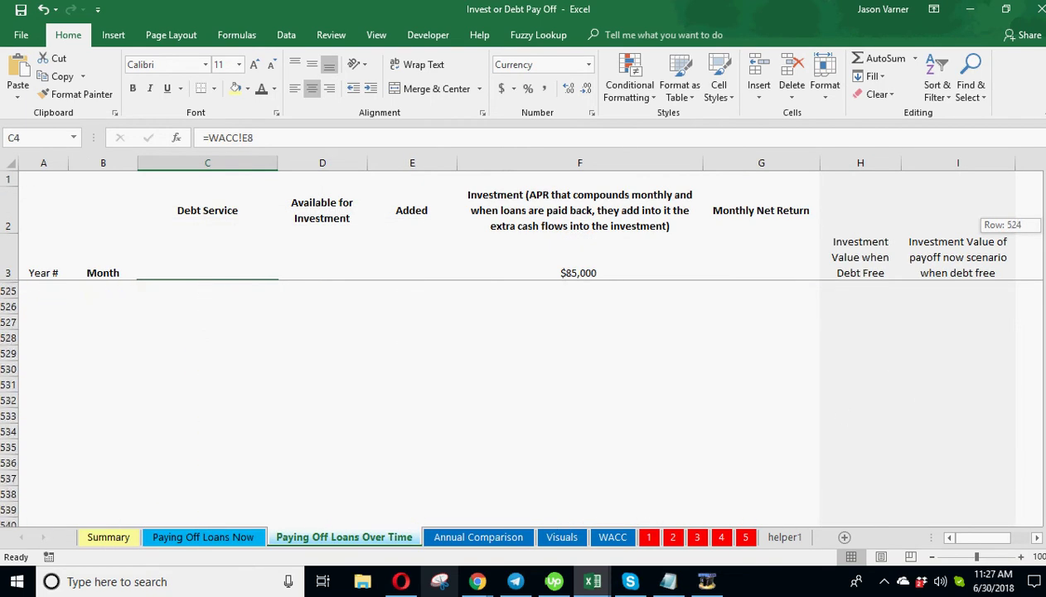
scroll(504, 398, "up", 20)
scroll(872, 411, "down", 20)
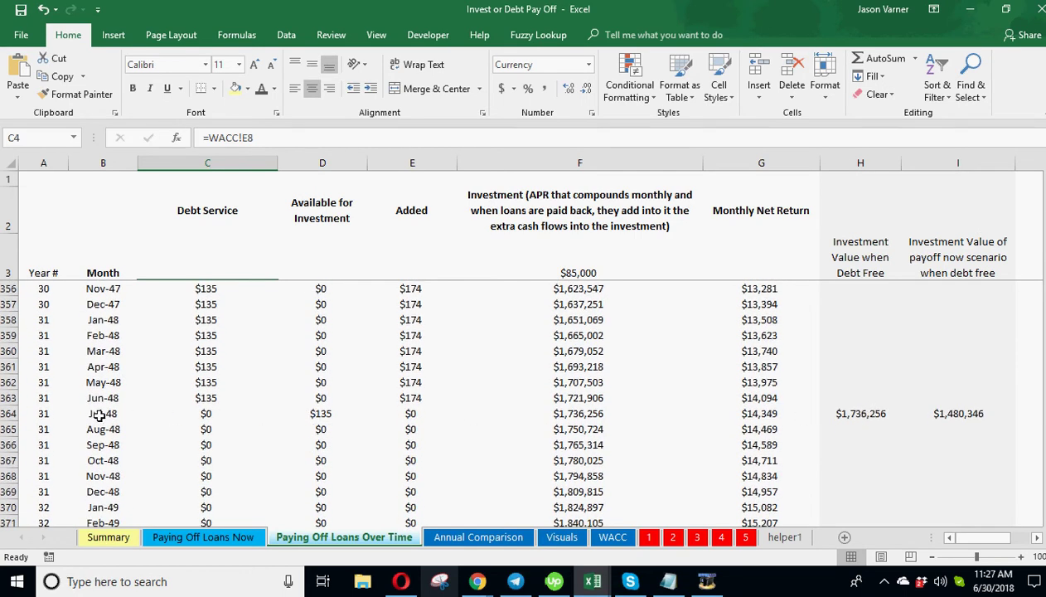
Compare the debt-free investment values and formulas of both scenarios in H364 and I364.
left_click(849, 412)
left_click(959, 415)
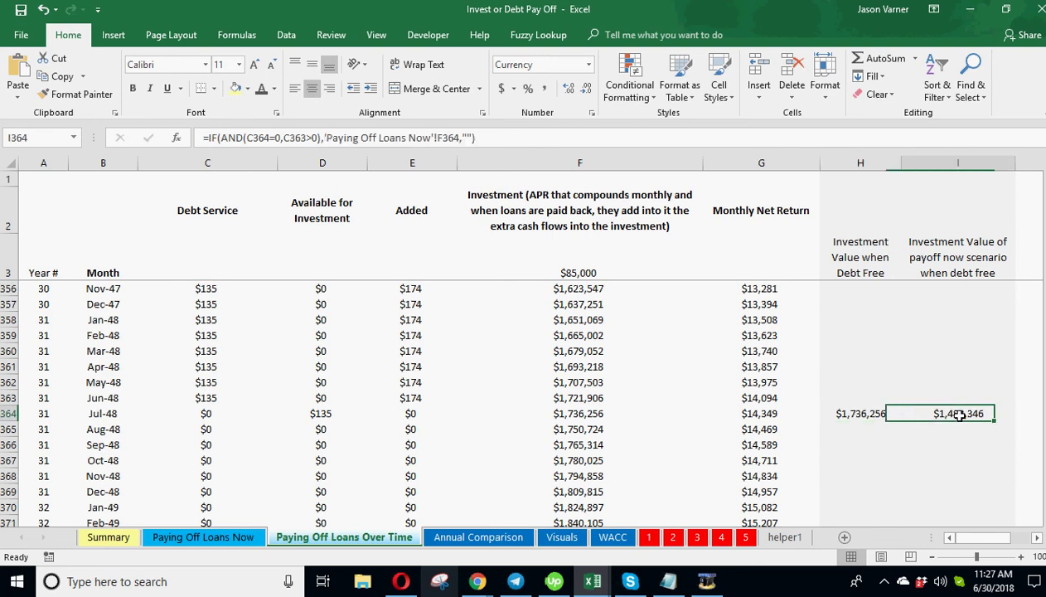
left_click(857, 412)
left_click(939, 412)
left_click(873, 412)
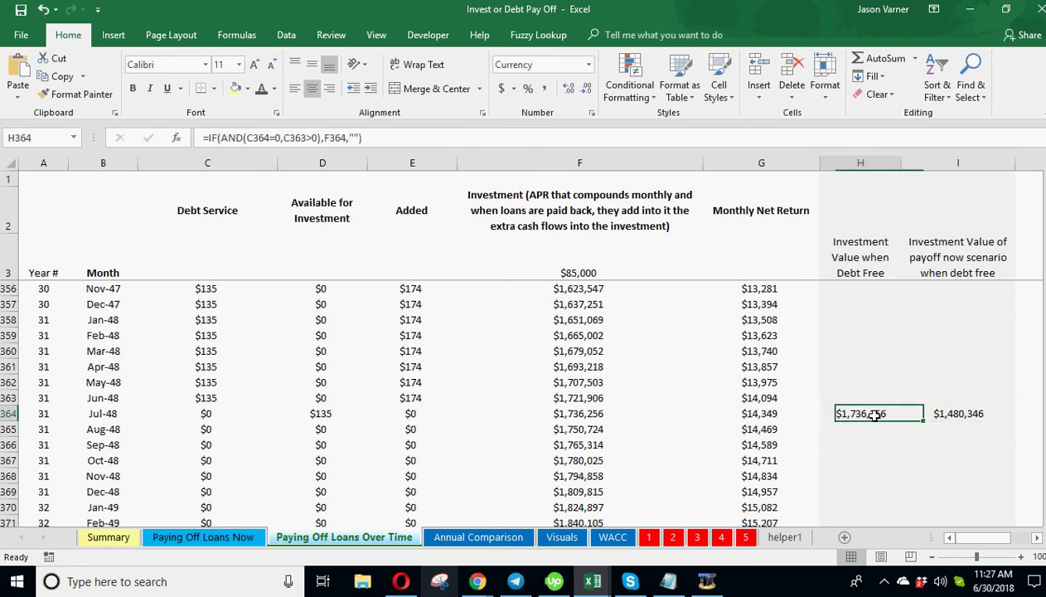
left_click(947, 416)
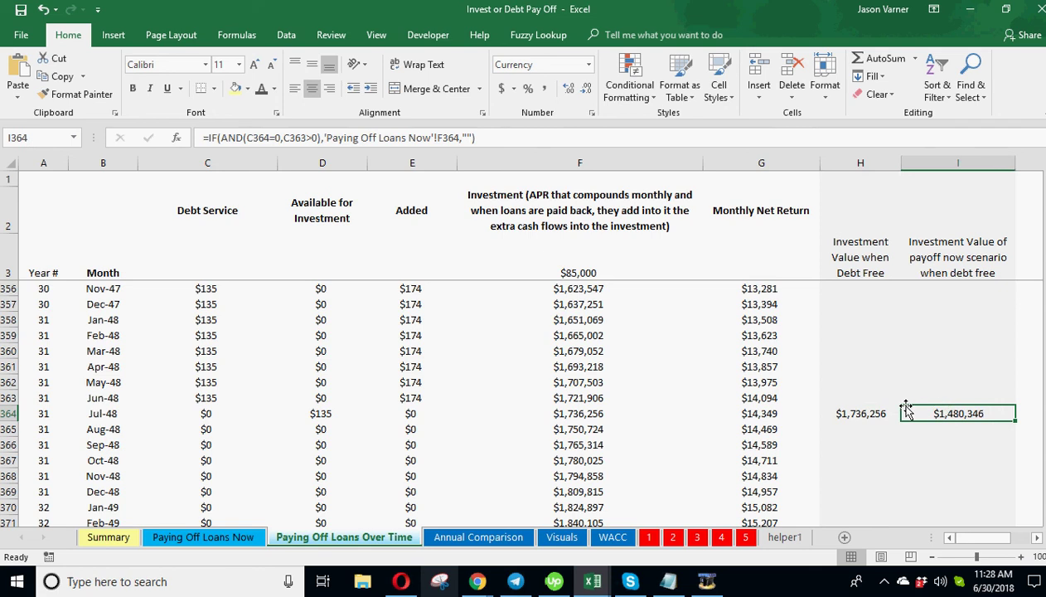
Check the Summary and Paying Off Loans Now sheets, then examine the I364 formula on Paying Off Loans Over Time.
left_click(109, 539)
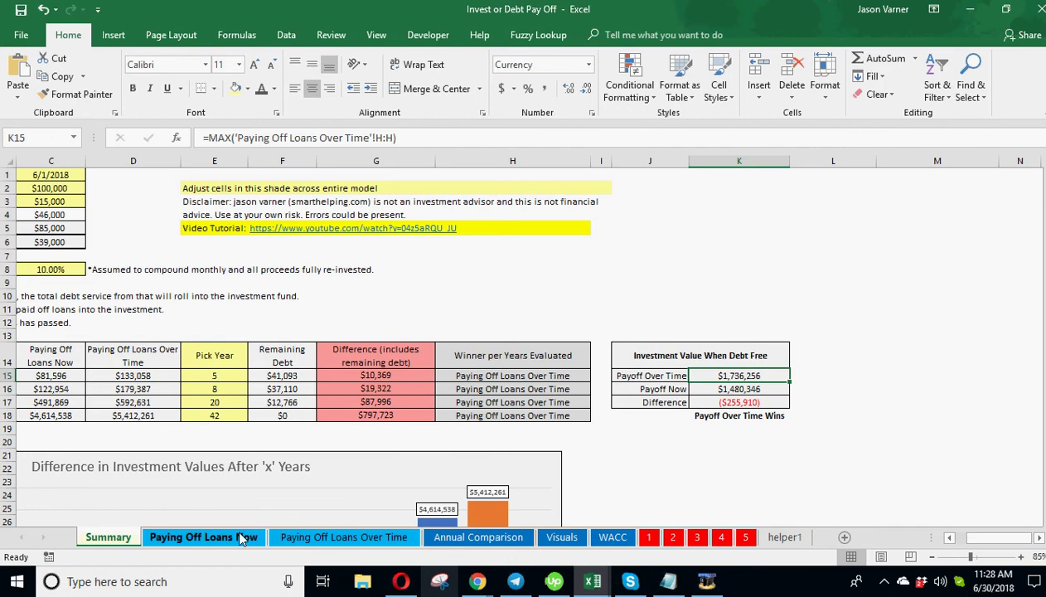
left_click(206, 543)
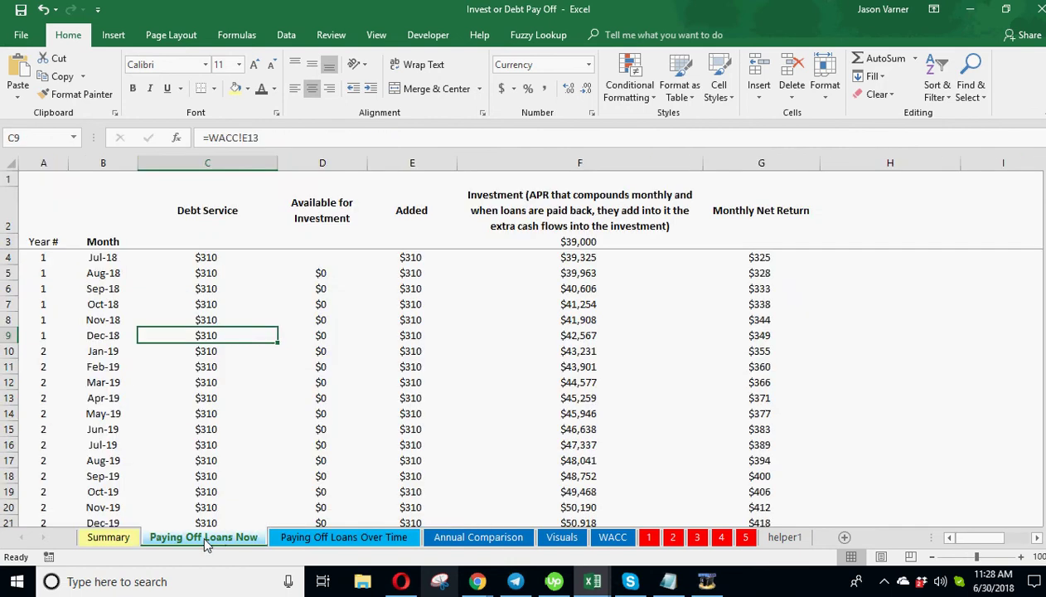
left_click(329, 540)
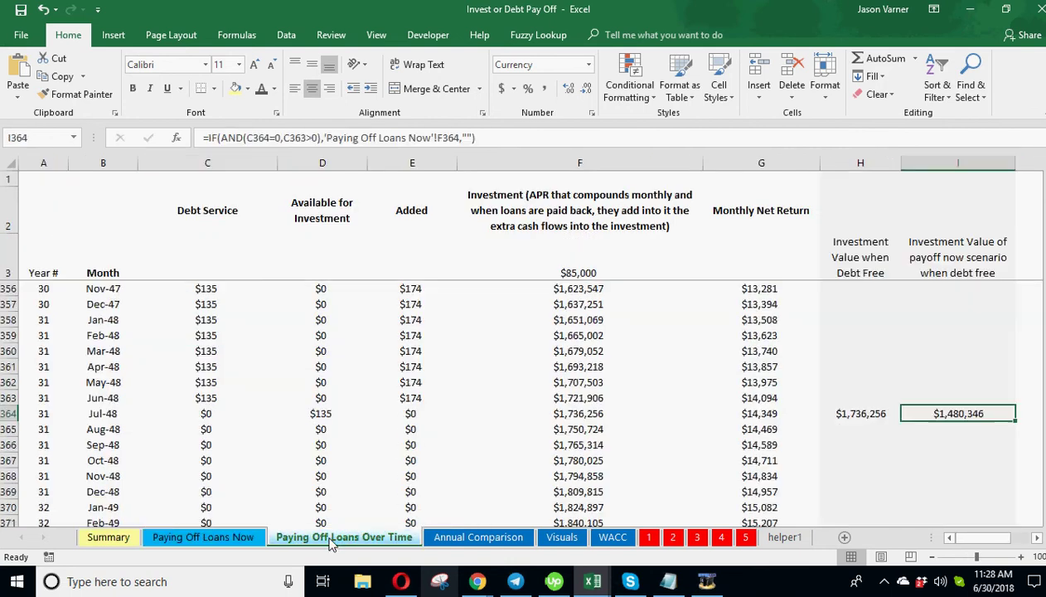
double_click(960, 414)
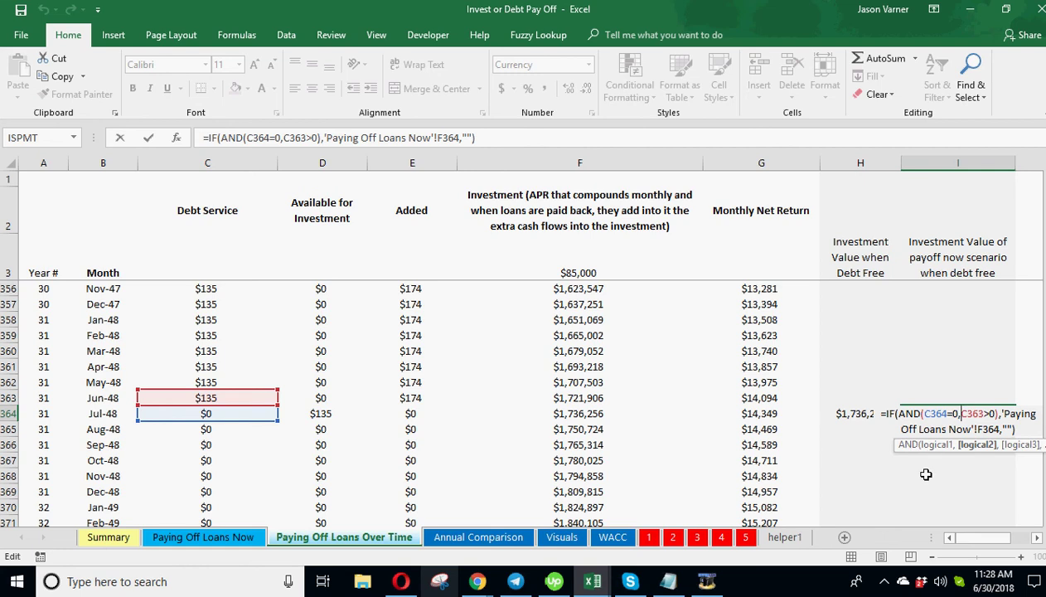
key("Return")
Reword the column I heading in I3 as "Investment Value of pay off now scenario when debt free".
left_click(968, 254)
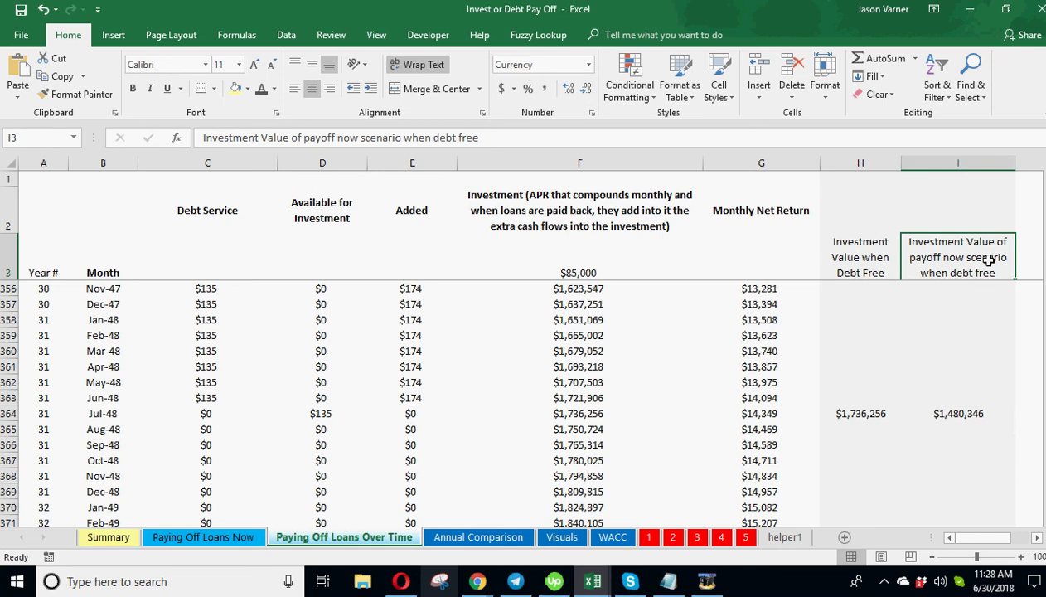
left_click(323, 141)
key("Return")
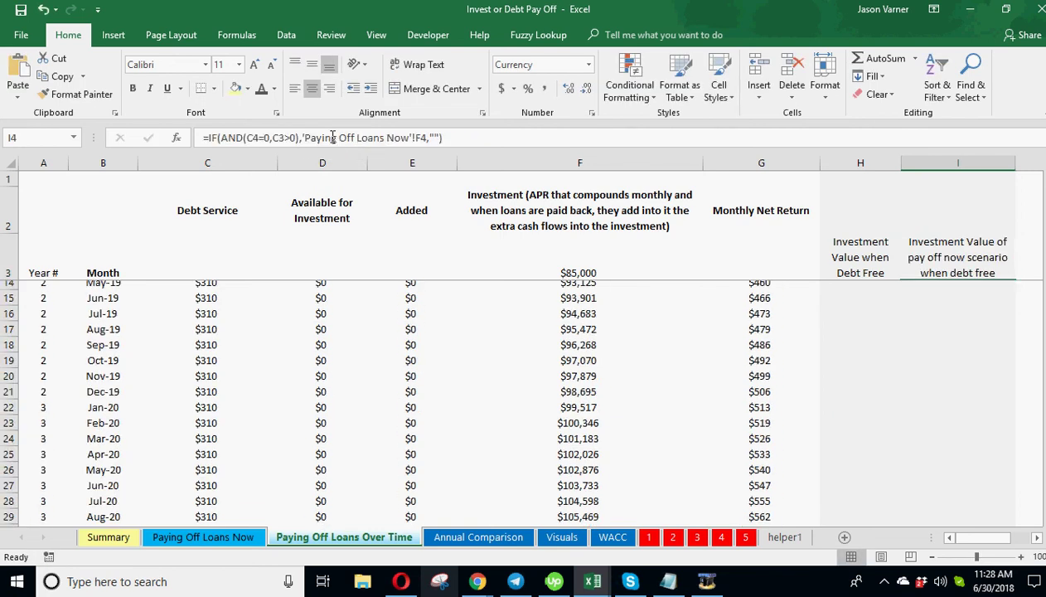
Fill the I3 heading into H3 and reword it as "Investment Value of Paying Loans Back Over Time".
left_click(949, 253)
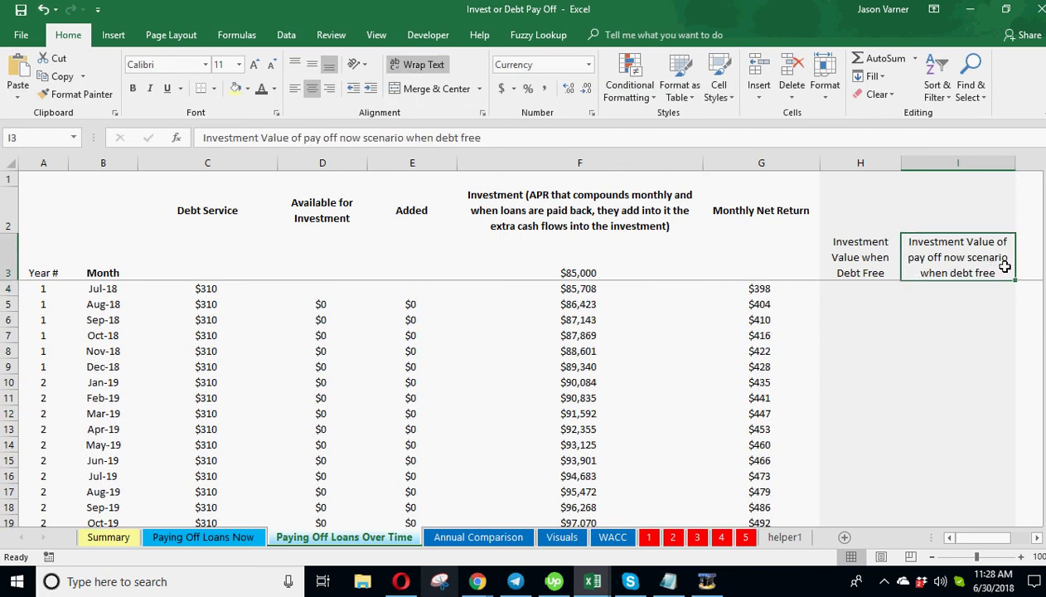
left_click(883, 262)
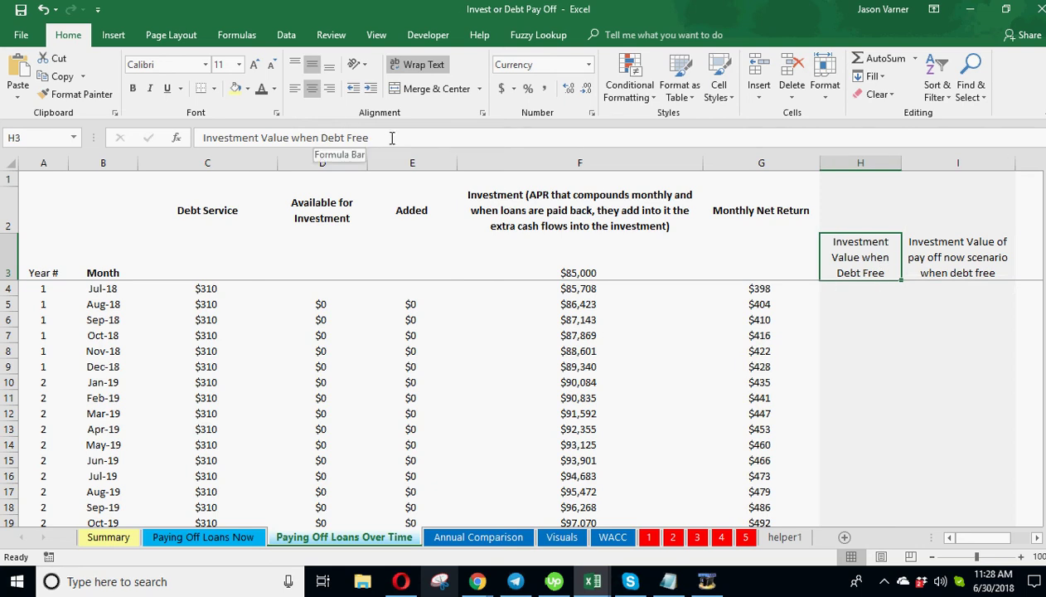
left_click(920, 243)
left_click_drag(1013, 279, 864, 261)
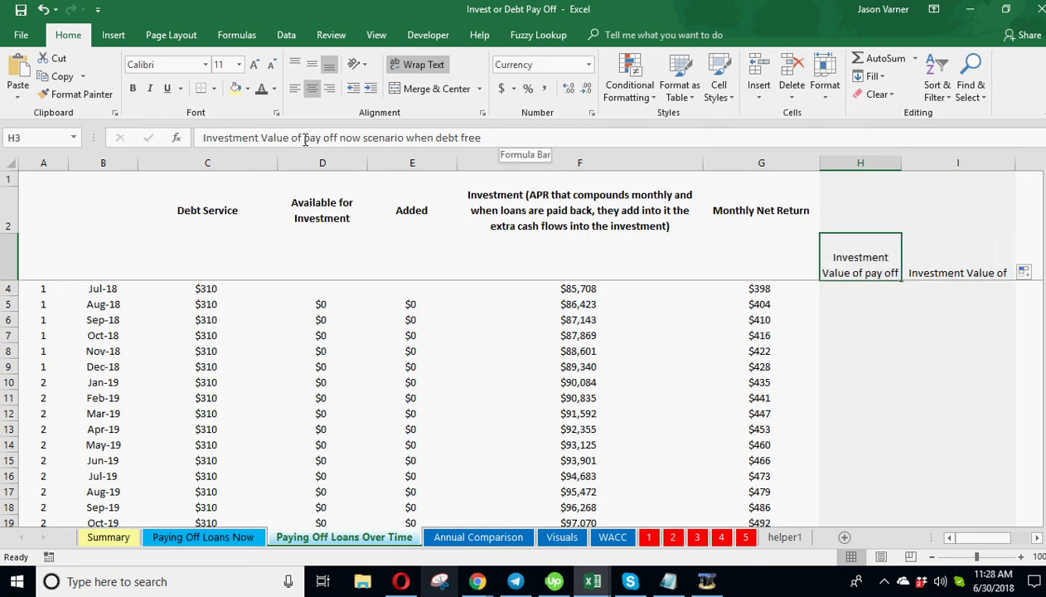
left_click_drag(304, 139, 605, 137)
type("Paying")
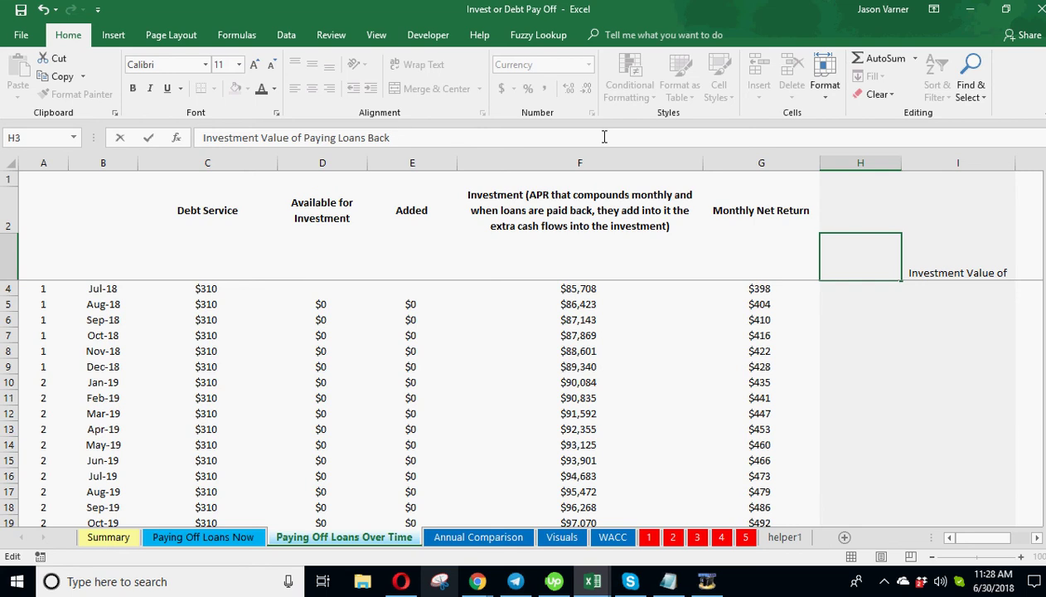
key("Return")
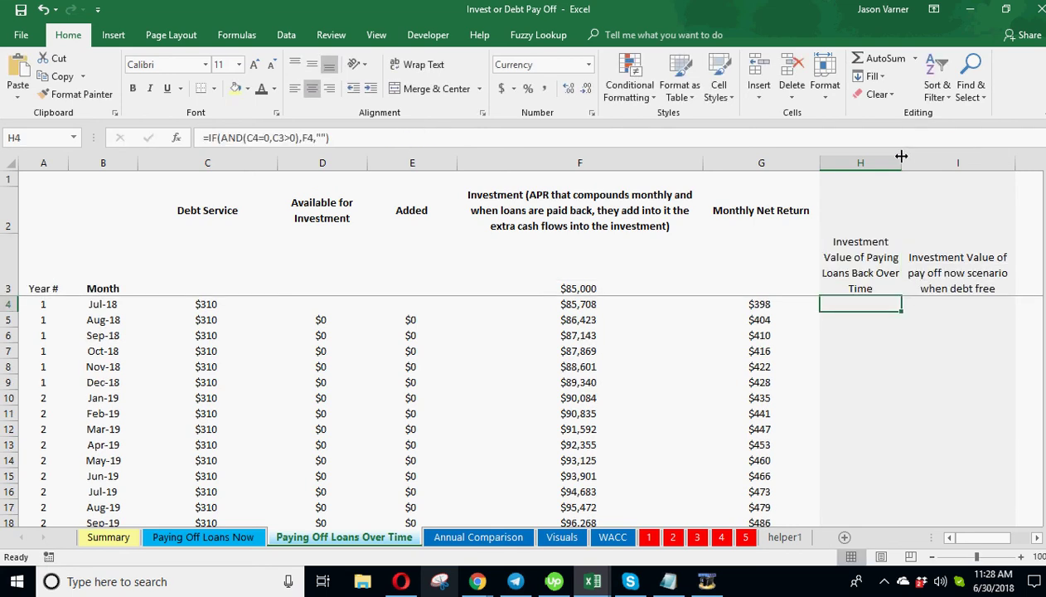
Widen column H so its heading wraps onto three lines.
left_click_drag(901, 156, 925, 158)
left_click(881, 288)
left_click(993, 264)
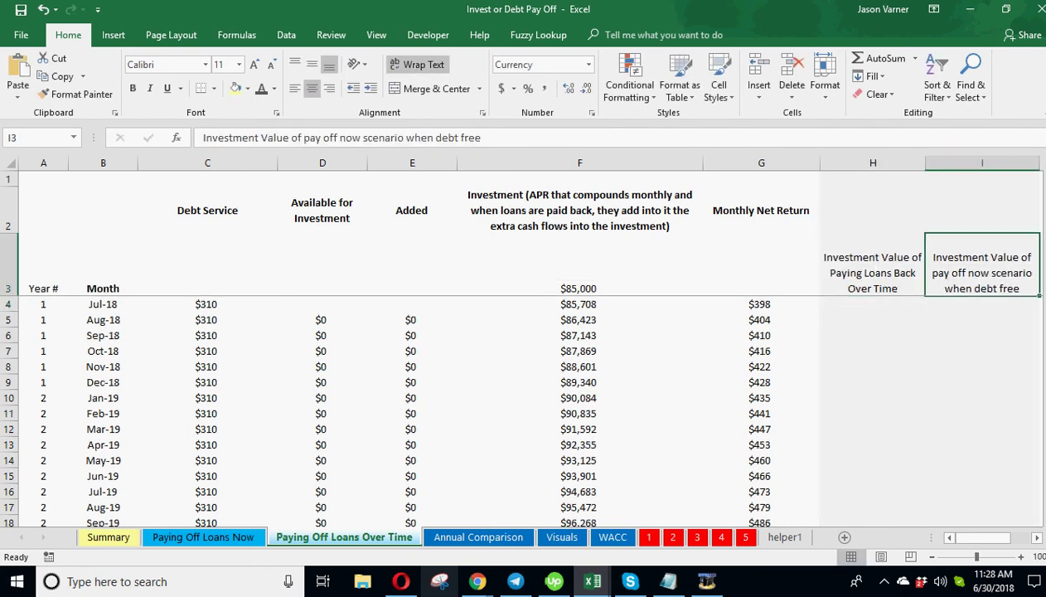
Review the H3 and I3 headings against the row 364 values, and examine the investment growth in F364:F367.
left_click_drag(1043, 174, 1043, 176)
left_click(864, 268)
left_click(982, 274)
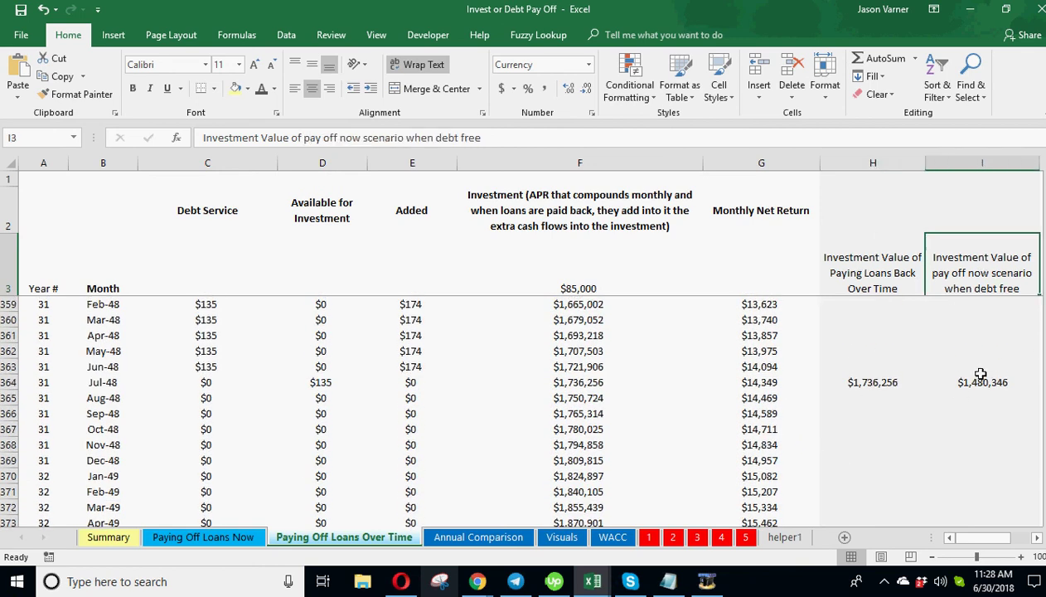
left_click(847, 382)
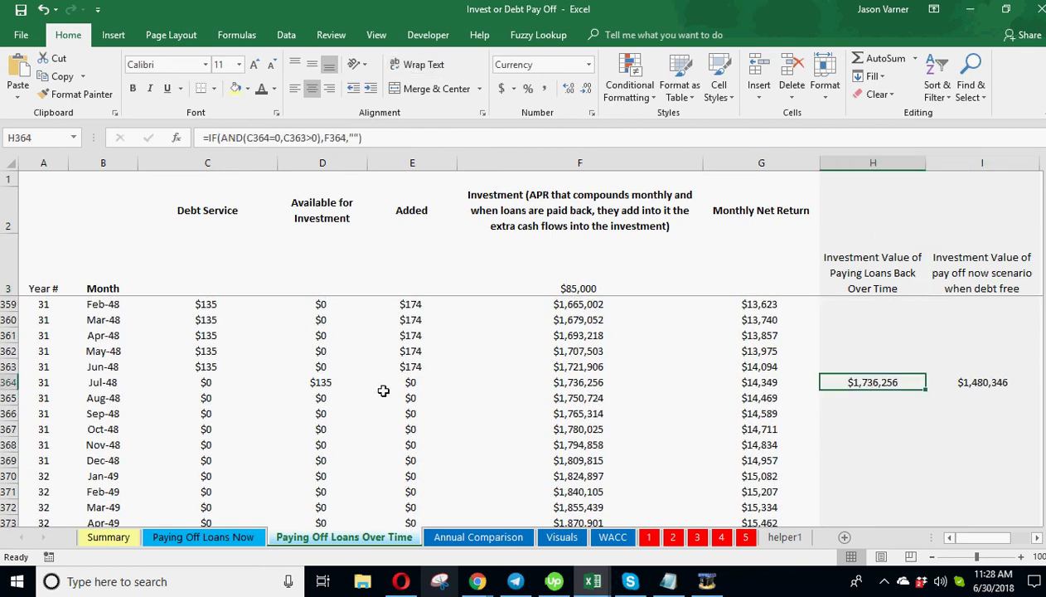
left_click(970, 387)
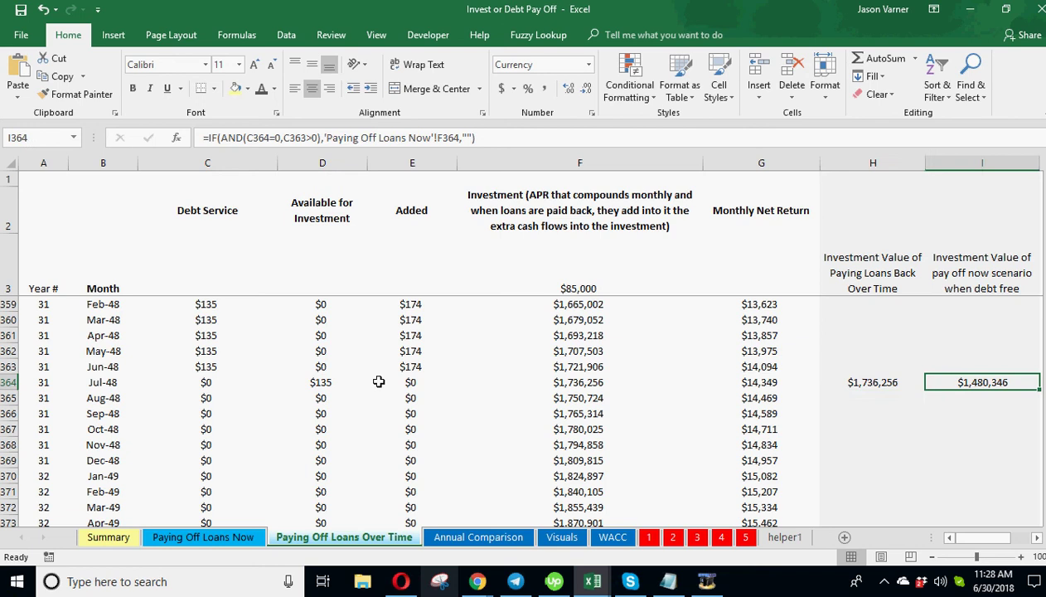
left_click(317, 382)
left_click(584, 383)
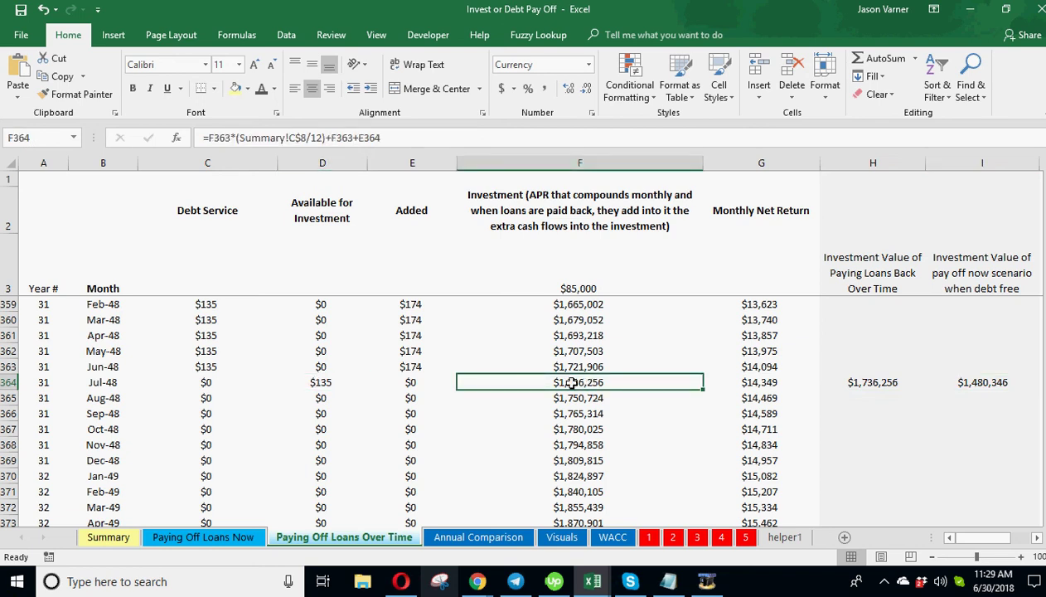
left_click_drag(574, 401, 557, 433)
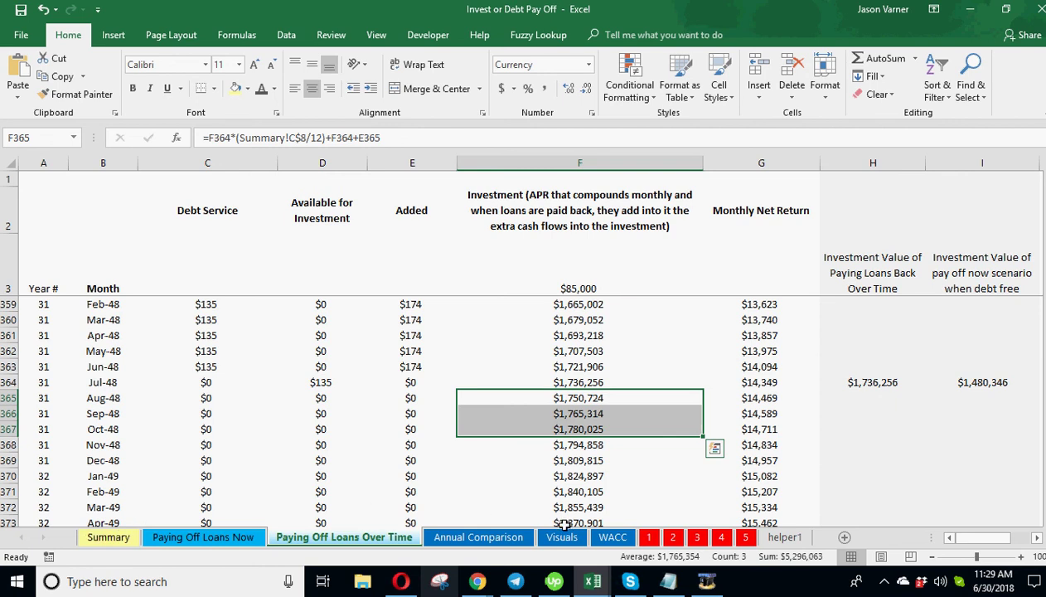
Examine the Net Annual Returns, Remaining Debt and Difference in Investment Value charts on the Visuals sheet.
left_click(557, 535)
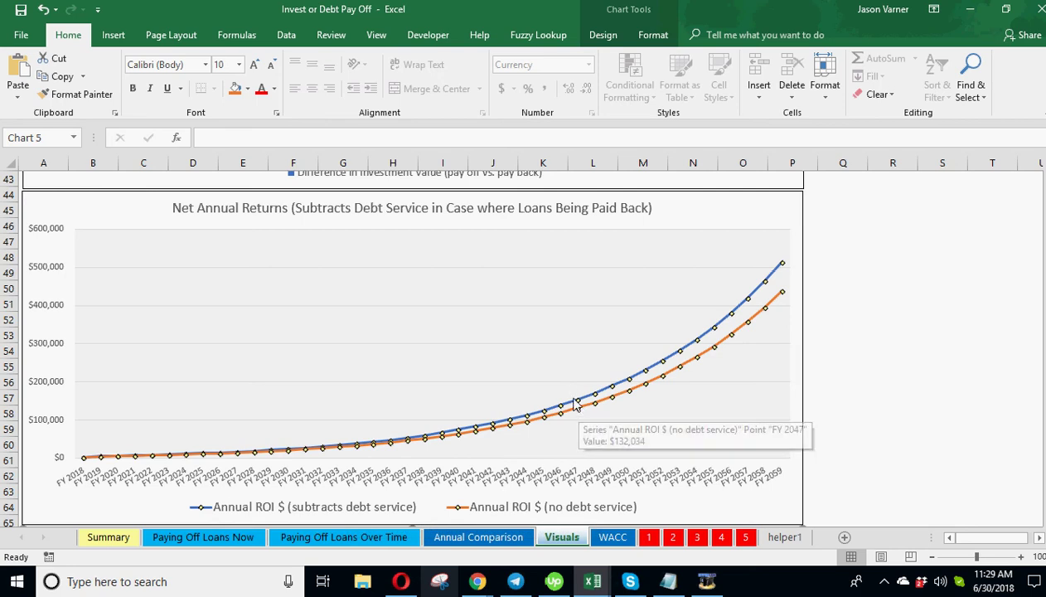
mouse_move(572, 420)
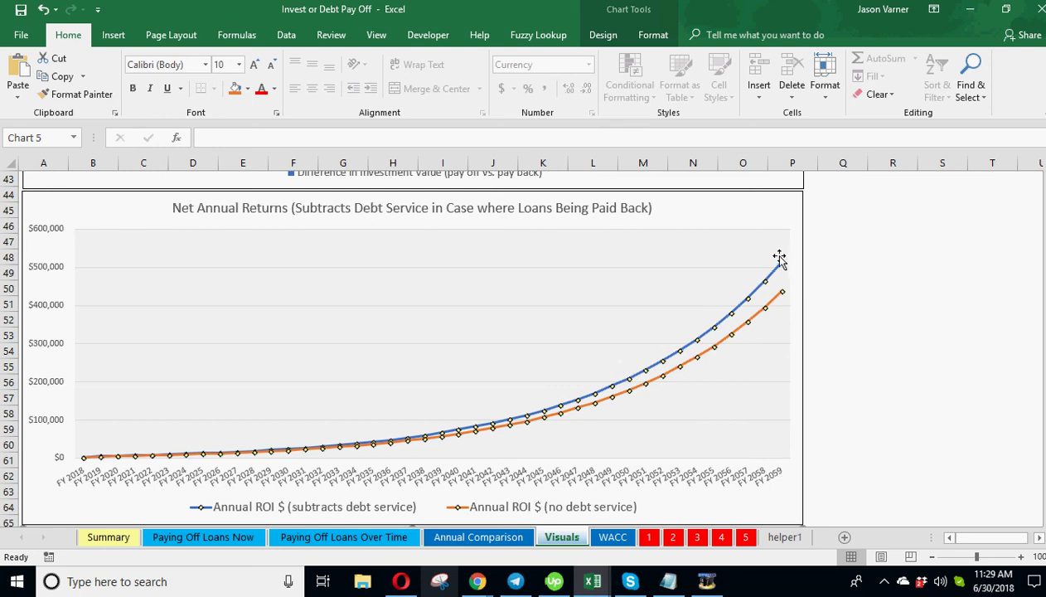
scroll(454, 479, "down", 8)
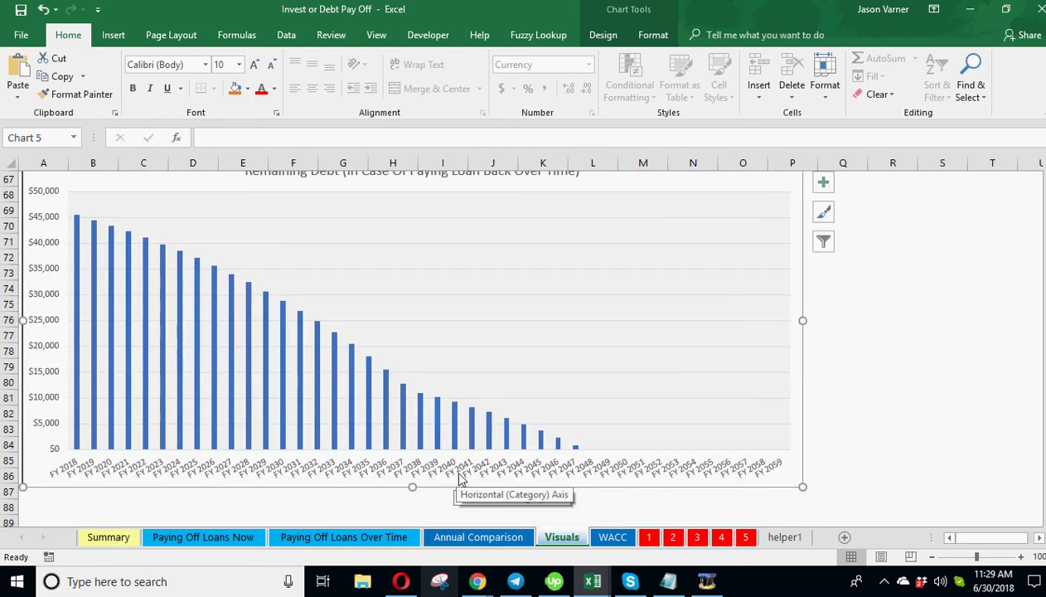
scroll(456, 479, "up", 2)
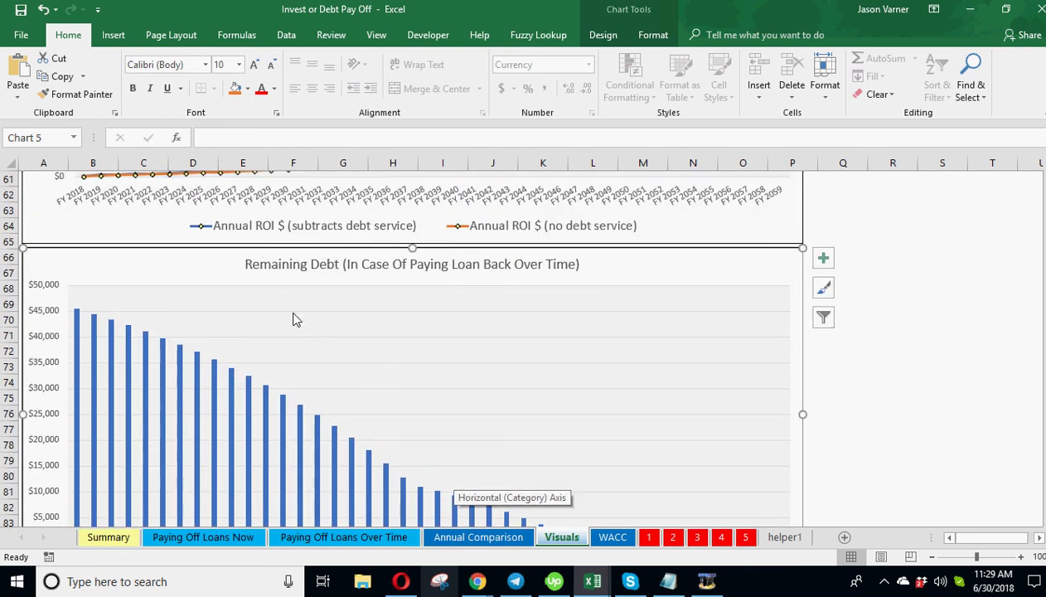
scroll(292, 319, "down", 1)
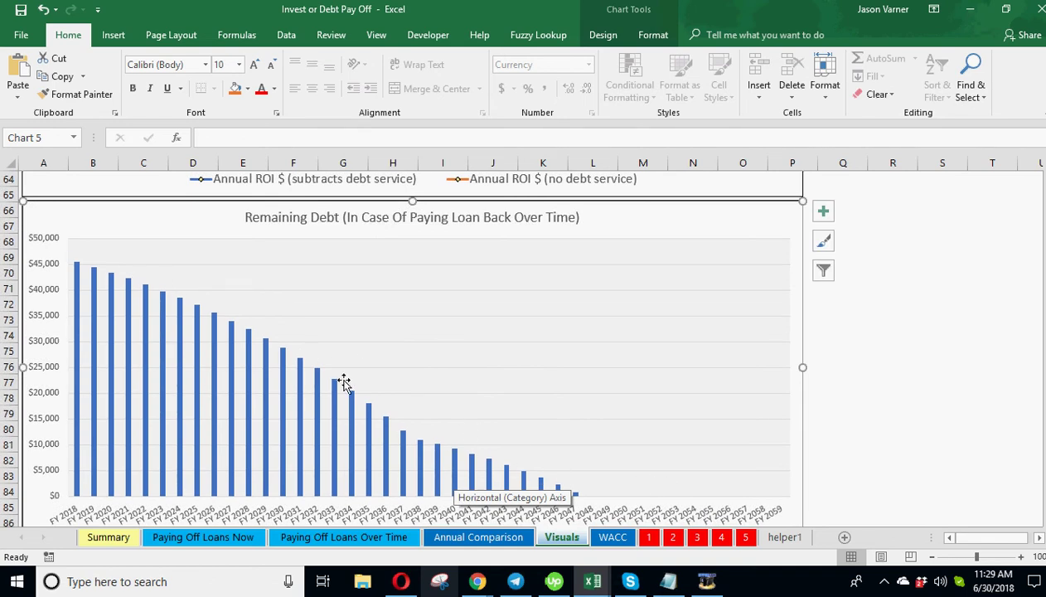
scroll(438, 412, "down", 1)
scroll(438, 412, "down", 7)
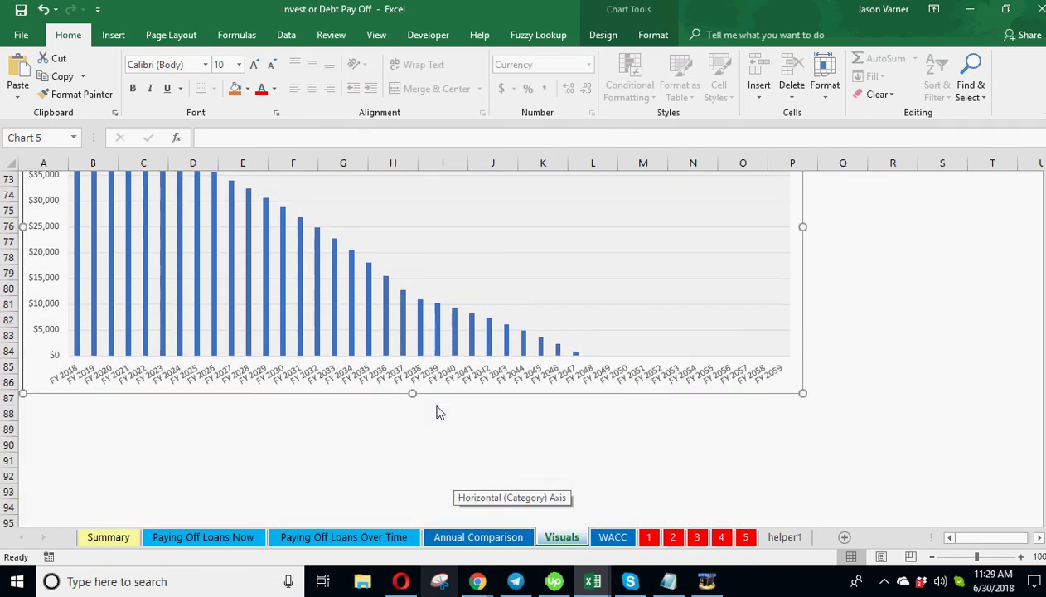
scroll(436, 406, "up", 20)
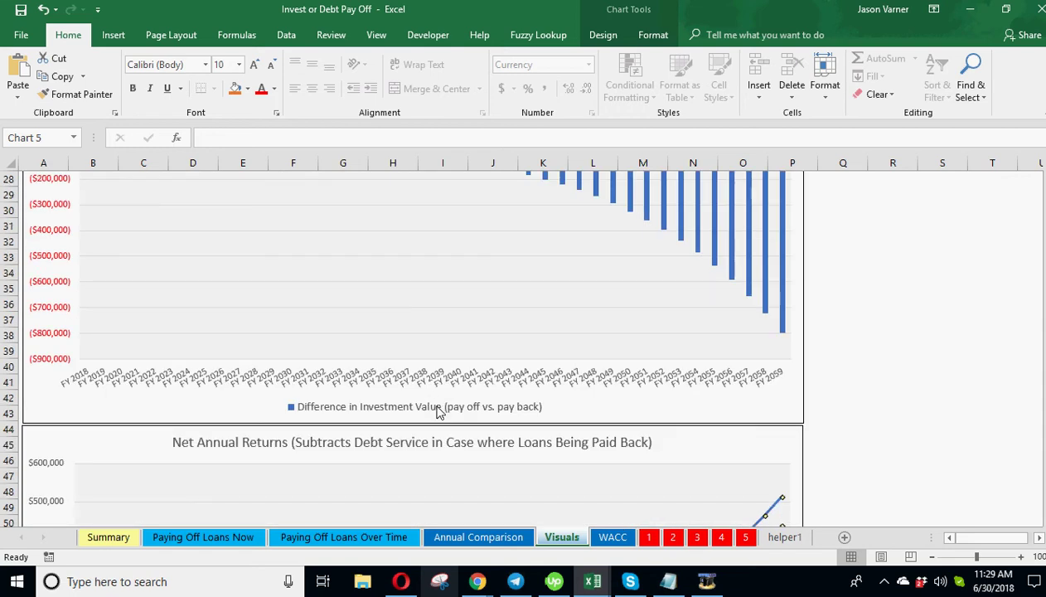
Compare the Value of Investment chart with the Difference in Investment Value chart on the Visuals sheet.
scroll(437, 412, "down", 3)
scroll(437, 412, "up", 12)
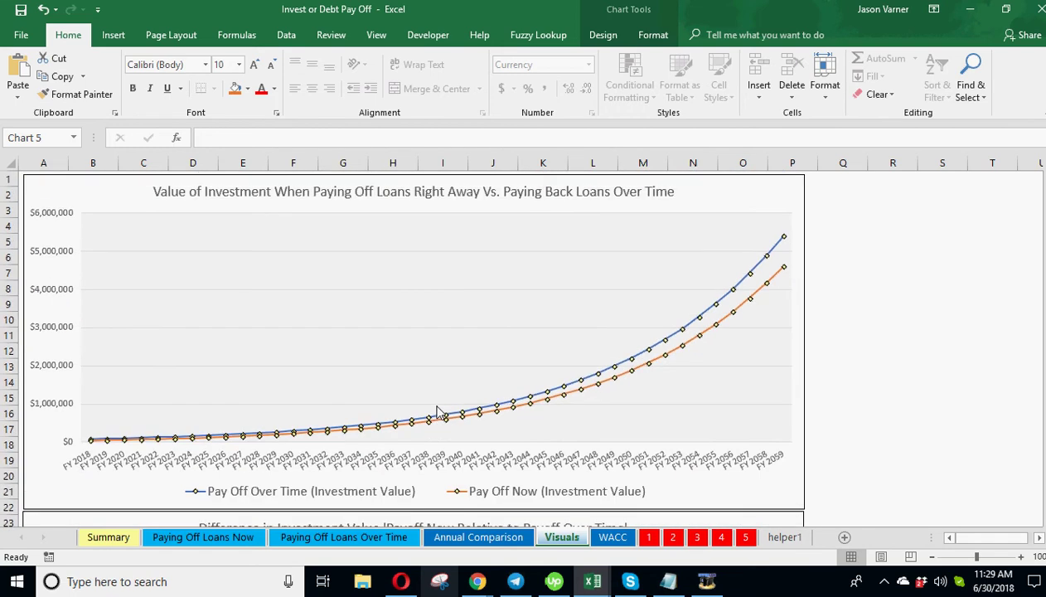
scroll(438, 412, "down", 7)
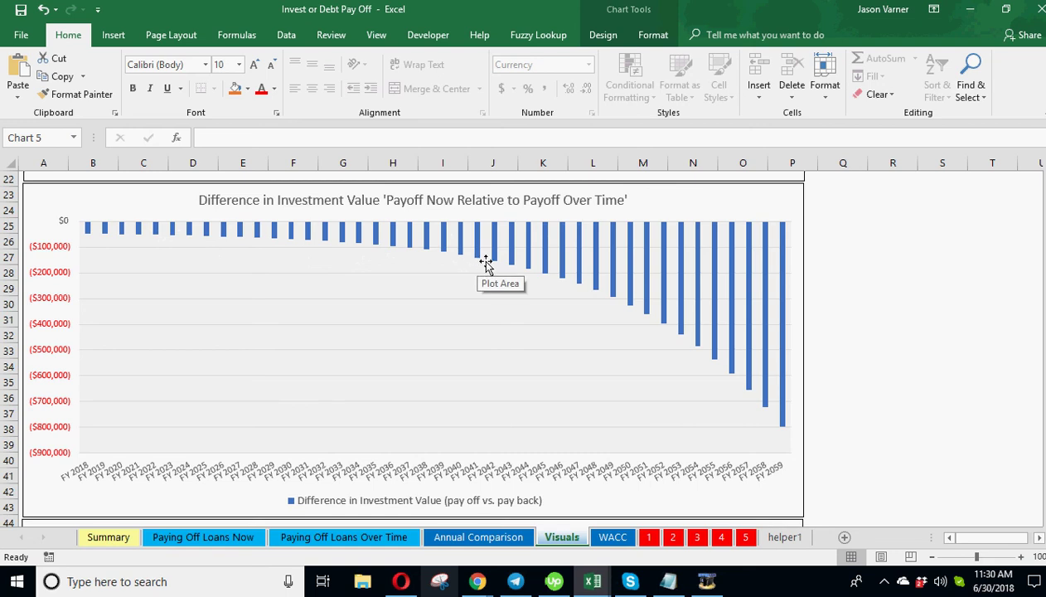
mouse_move(498, 262)
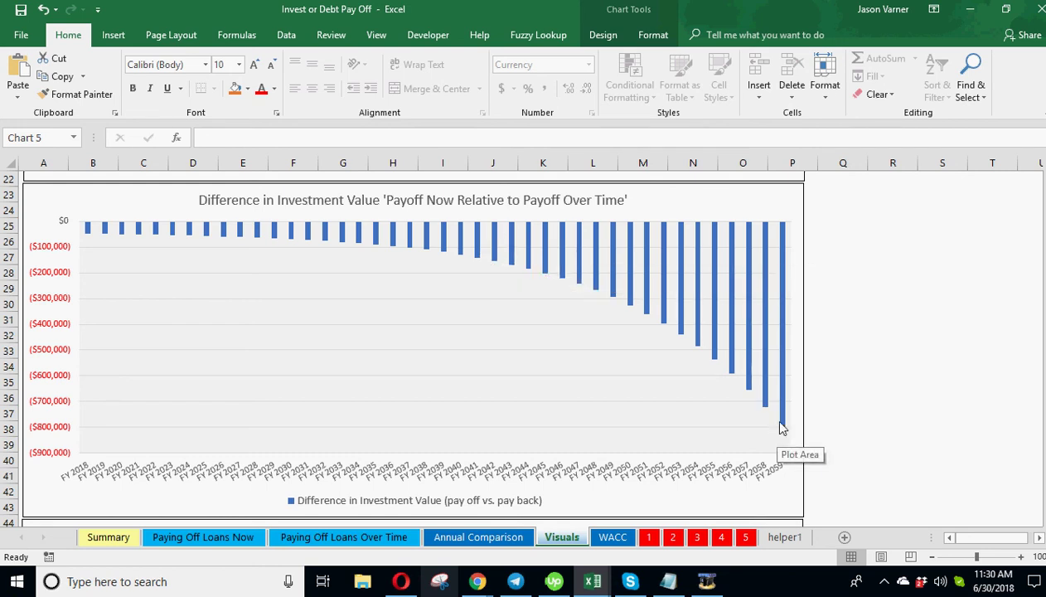
Set the Expected Annual APR of Investment in C8 on the Summary sheet to 4%.
left_click(613, 537)
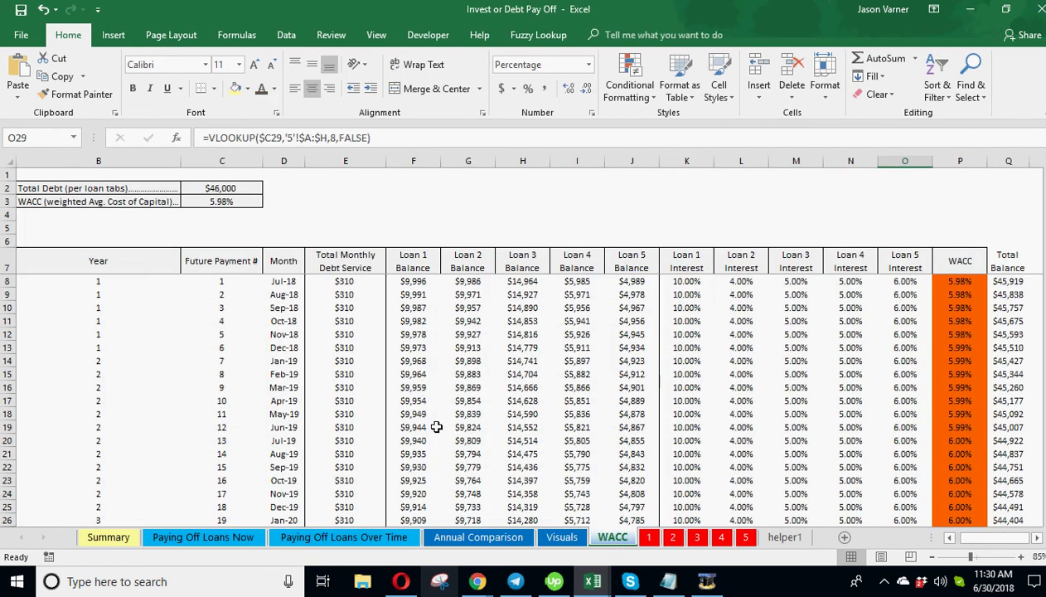
left_click(107, 537)
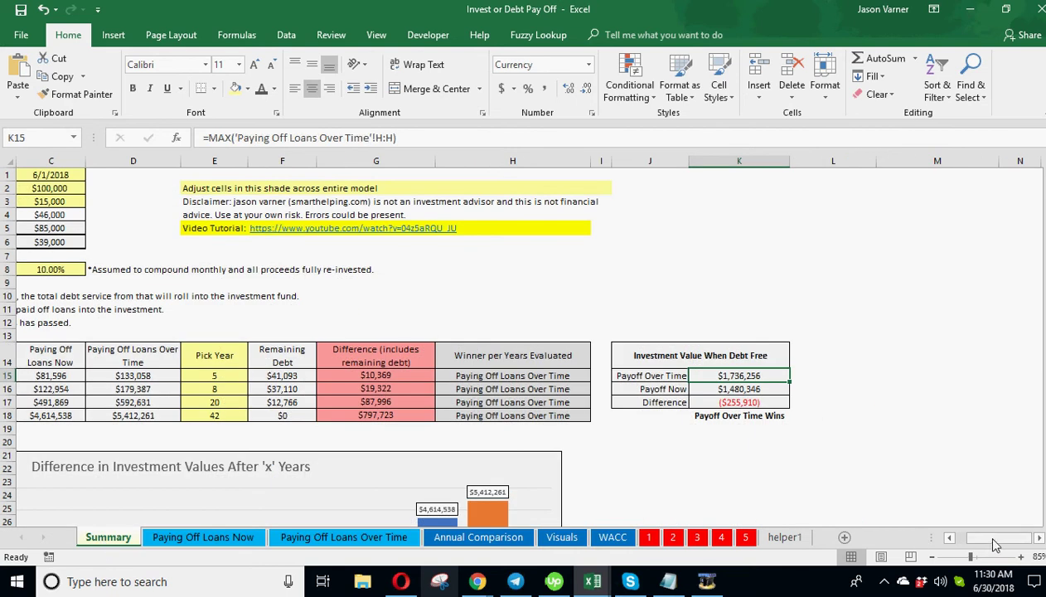
left_click_drag(995, 543, 985, 543)
left_click(648, 322)
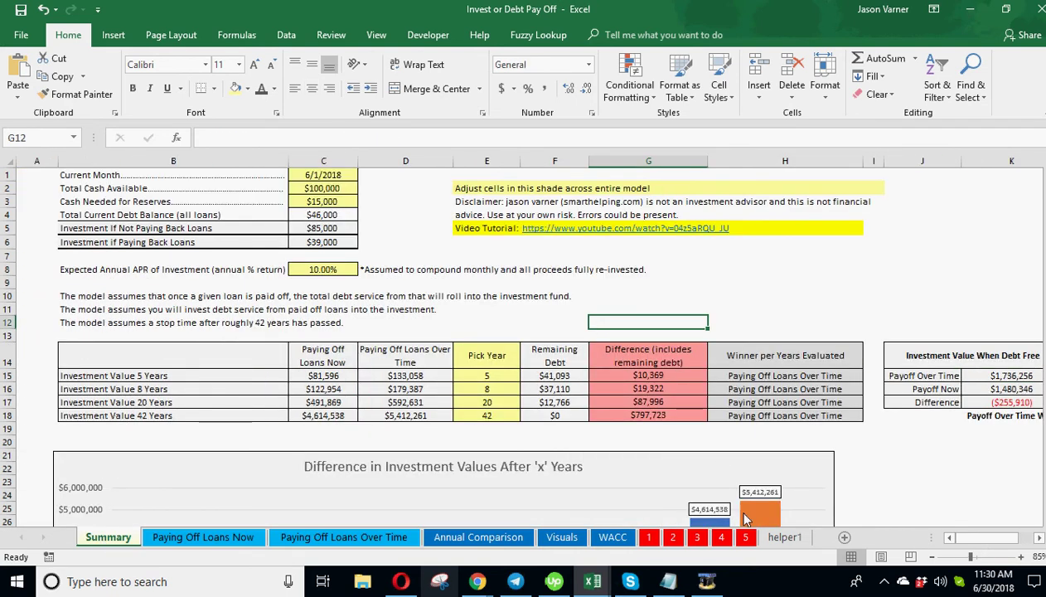
left_click(319, 267)
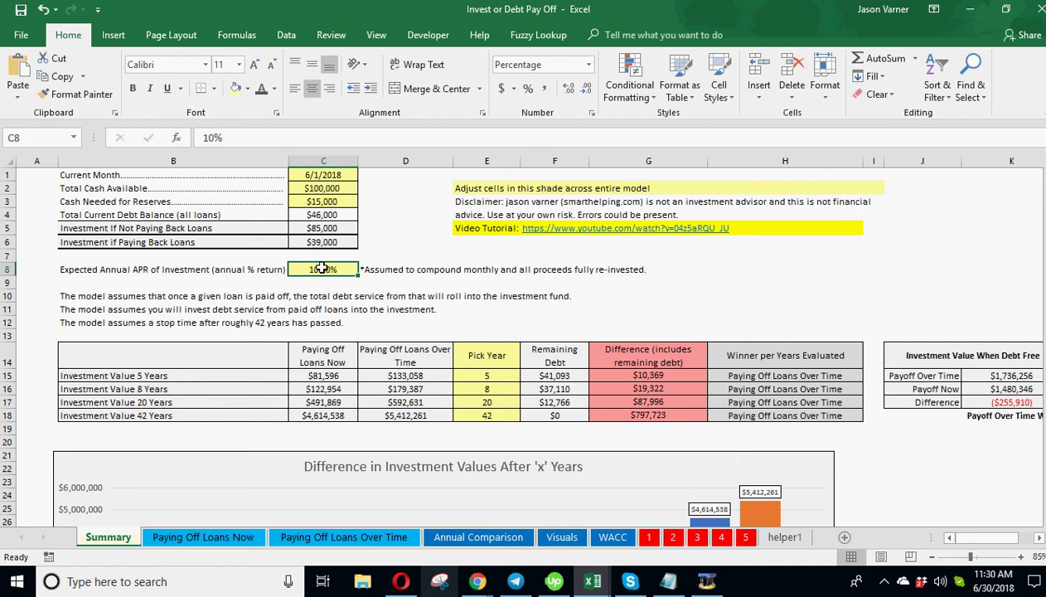
type("4")
key("Return")
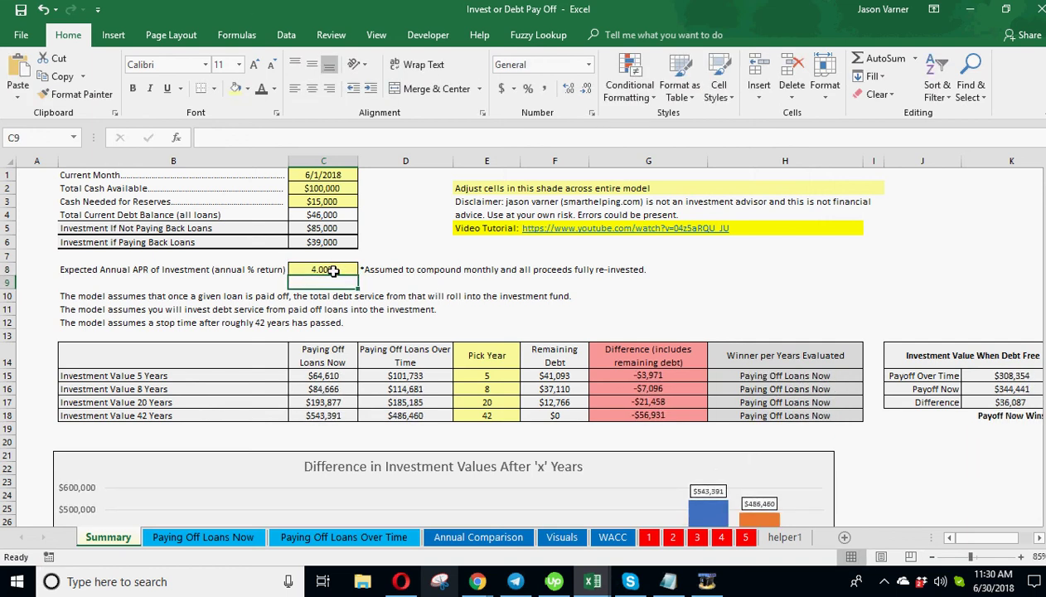
Review the remaining balance on loan sheet 1 and the Summary sheet's cash, reserve, debt balance and Pick Year cells.
left_click(649, 537)
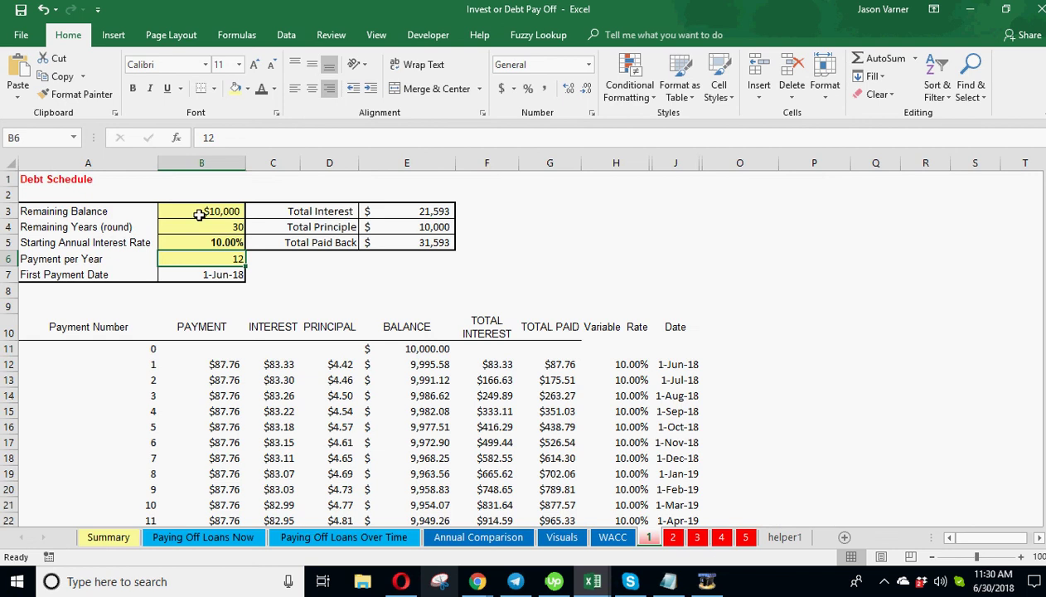
left_click(199, 211)
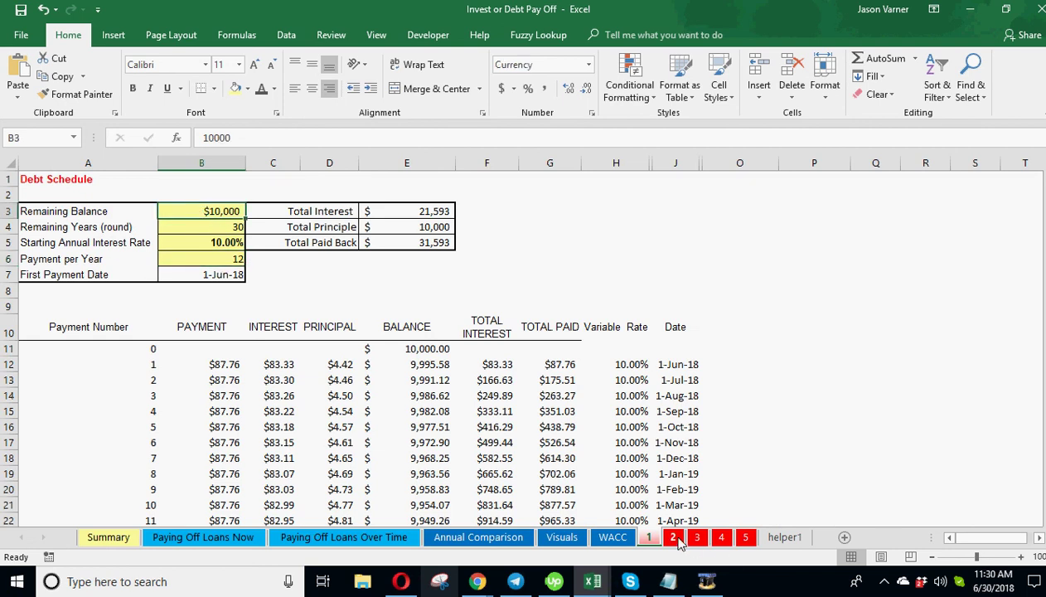
left_click(122, 539)
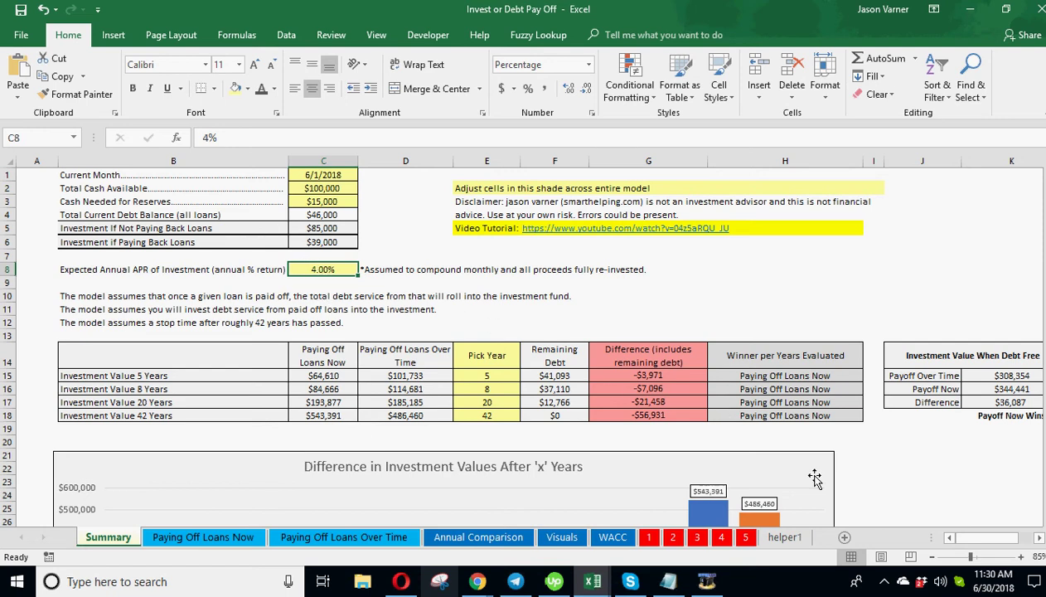
left_click(326, 188)
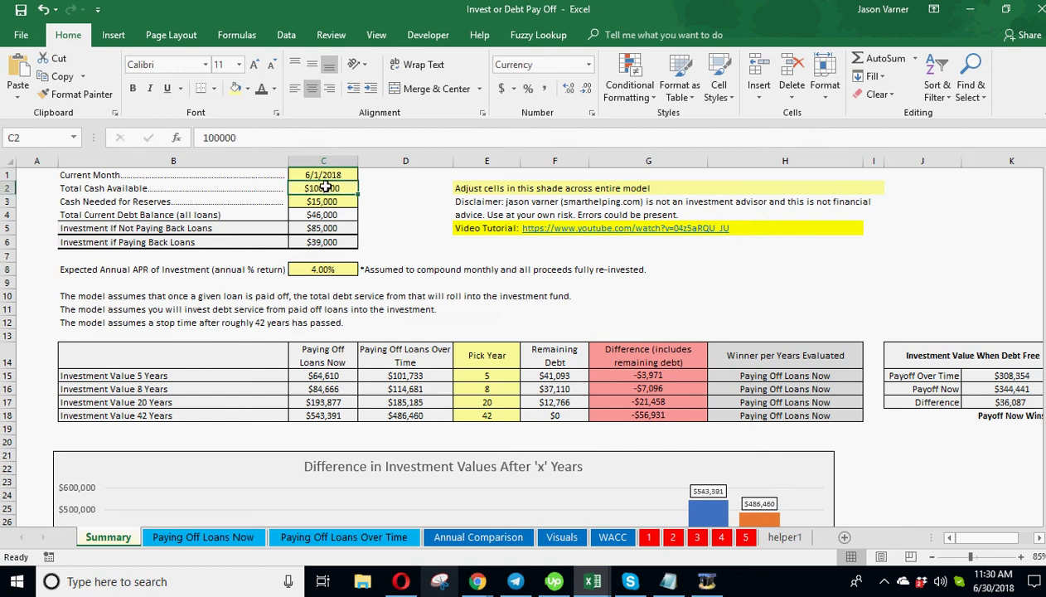
left_click(329, 215)
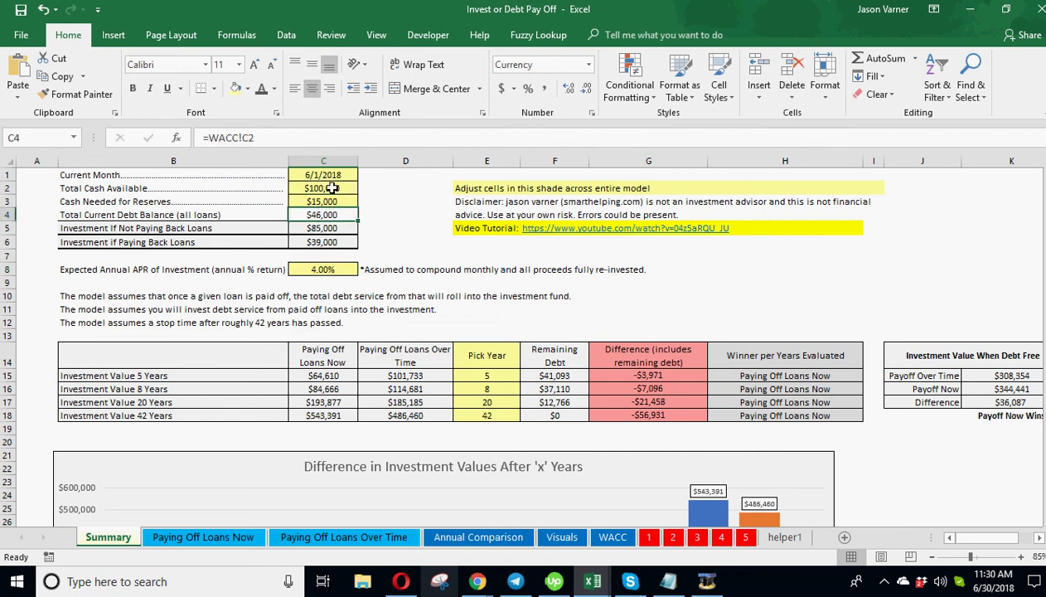
left_click(332, 188)
left_click(327, 201)
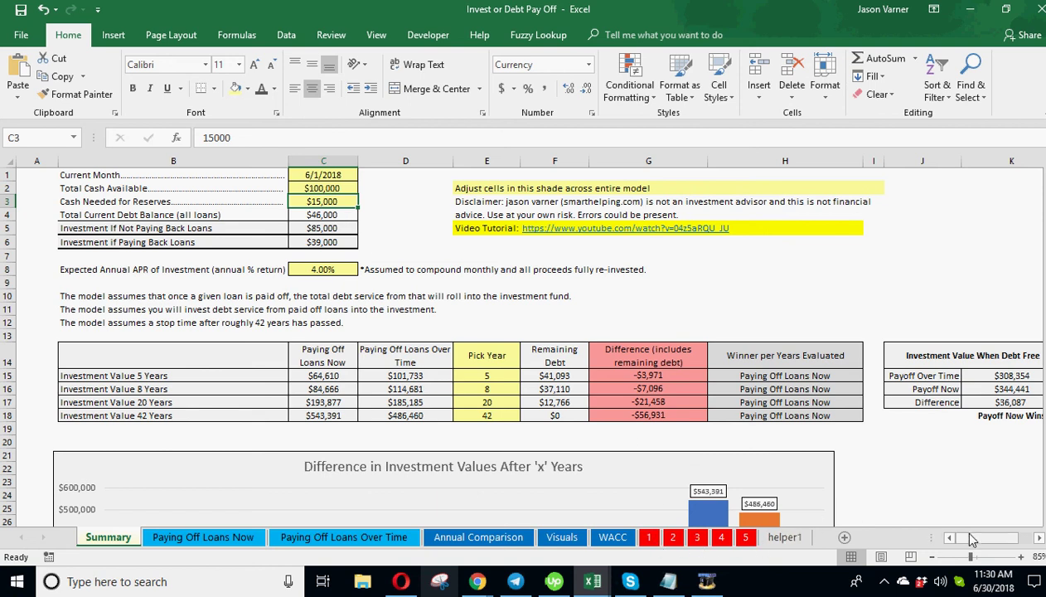
scroll(467, 427, "down", 5)
scroll(469, 432, "up", 5)
left_click(490, 375)
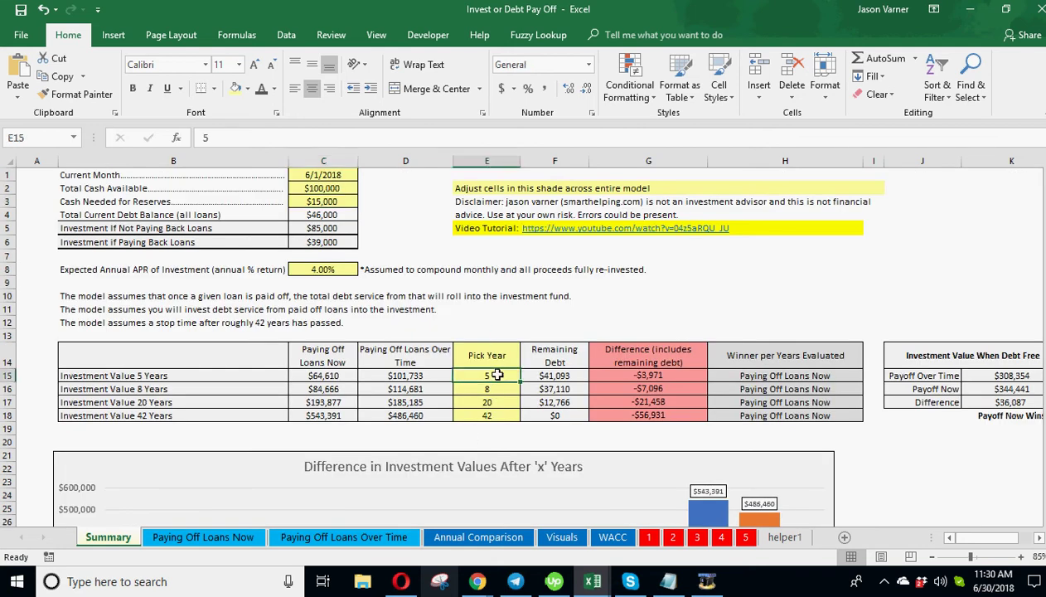
left_click(497, 390)
left_click(497, 402)
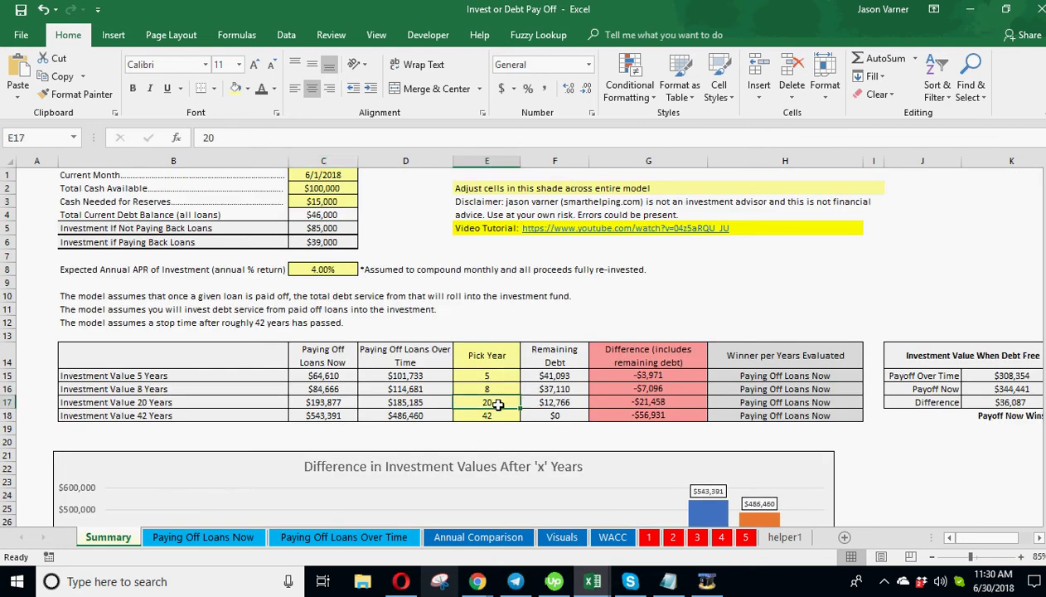
Examine the monthly debt service amounts on the Paying Off Loans Now and Paying Off Loans Over Time sheets.
left_click(200, 537)
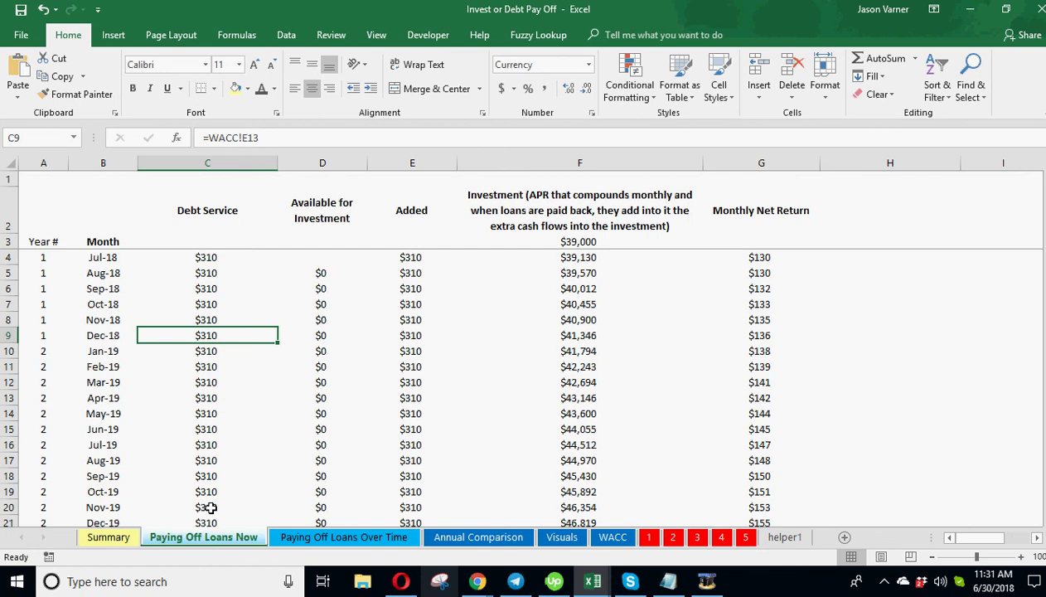
left_click(292, 539)
left_click(377, 428)
scroll(377, 429, "up", 20)
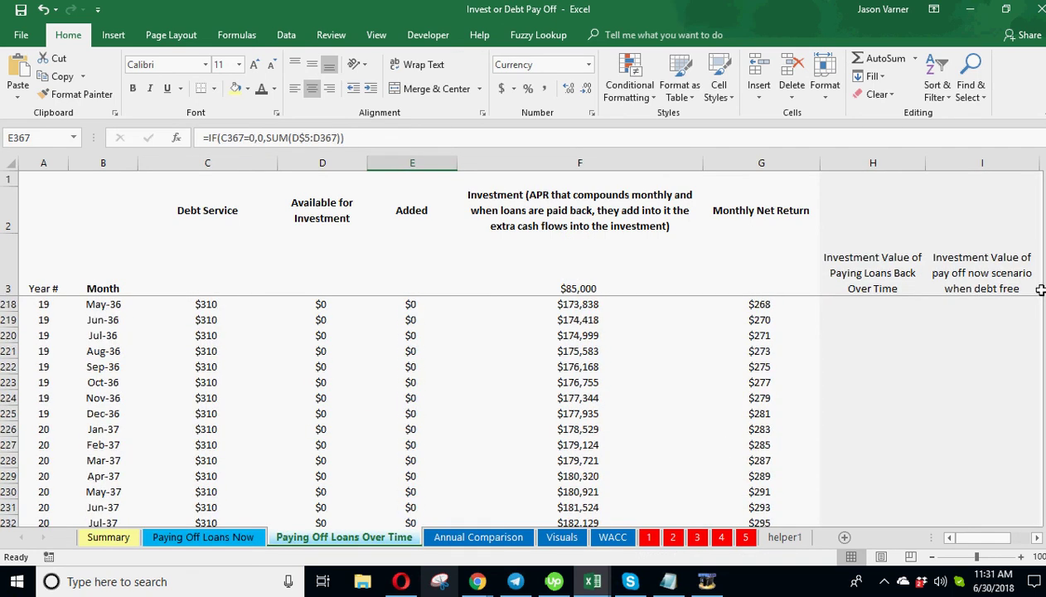
scroll(377, 428, "up", 20)
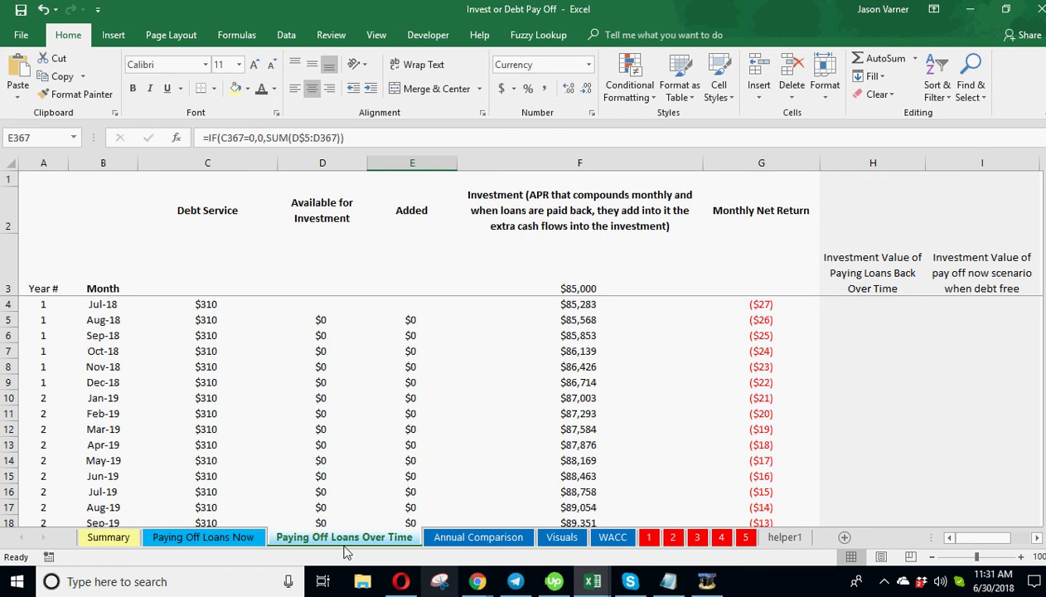
left_click(214, 304)
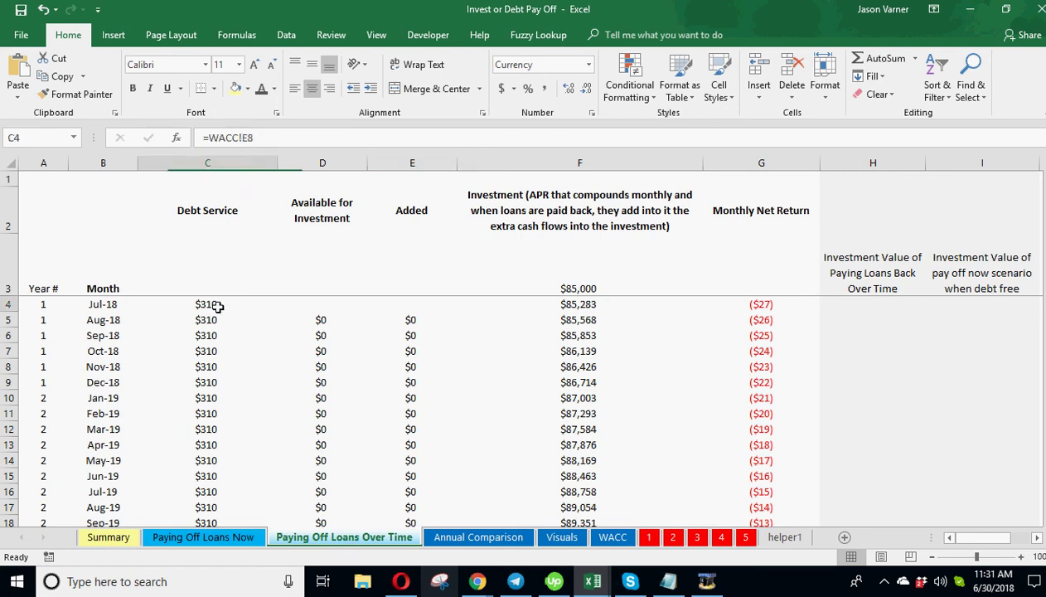
left_click(209, 322)
left_click(214, 365)
scroll(214, 397, "down", 20)
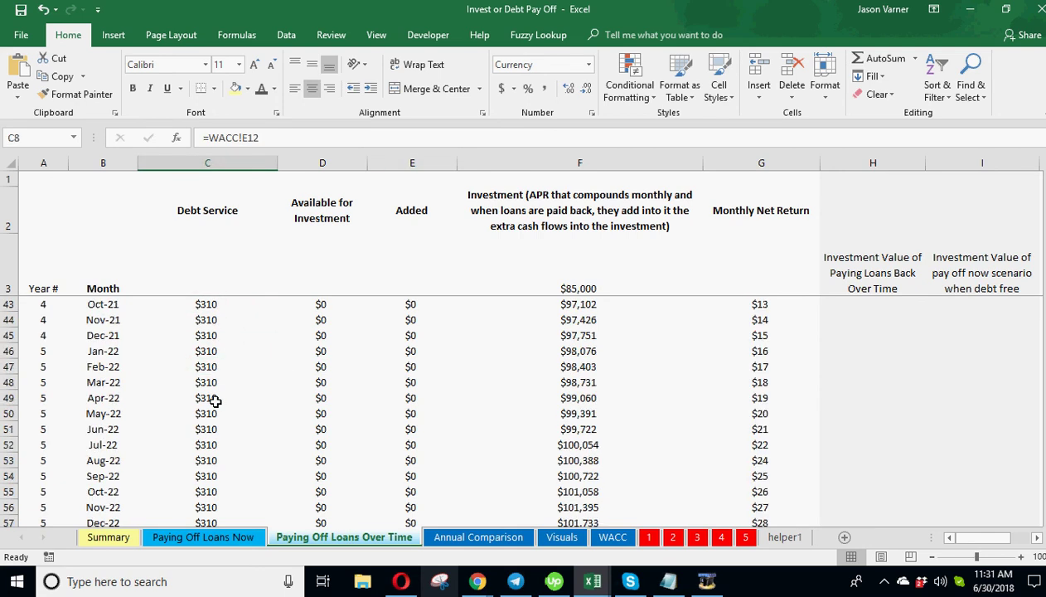
scroll(215, 402, "down", 20)
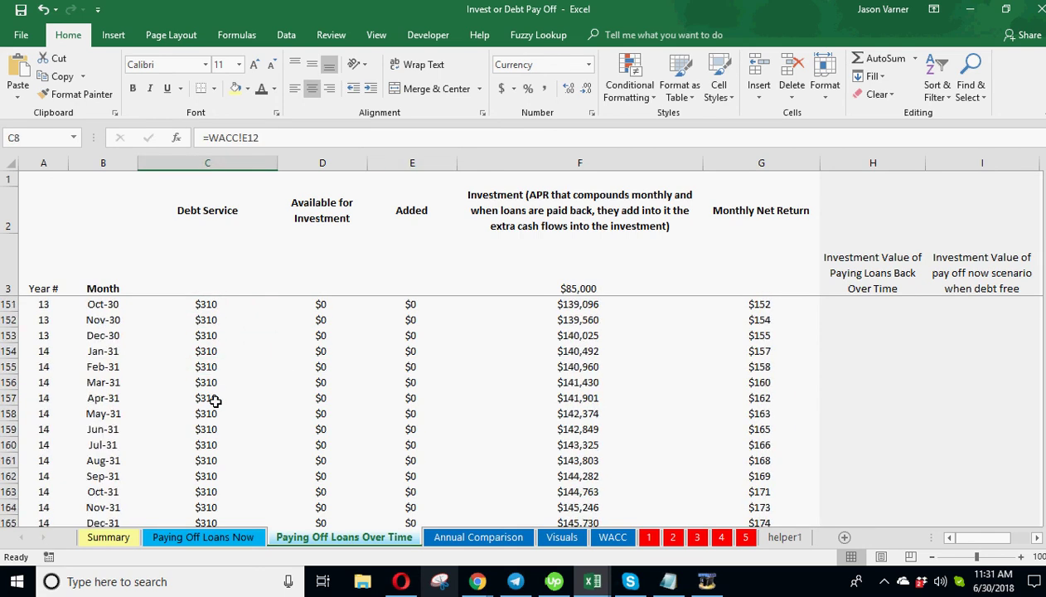
scroll(216, 402, "down", 1)
Set the Remaining Years in B4 on loan sheet 1 to 10.
left_click(108, 537)
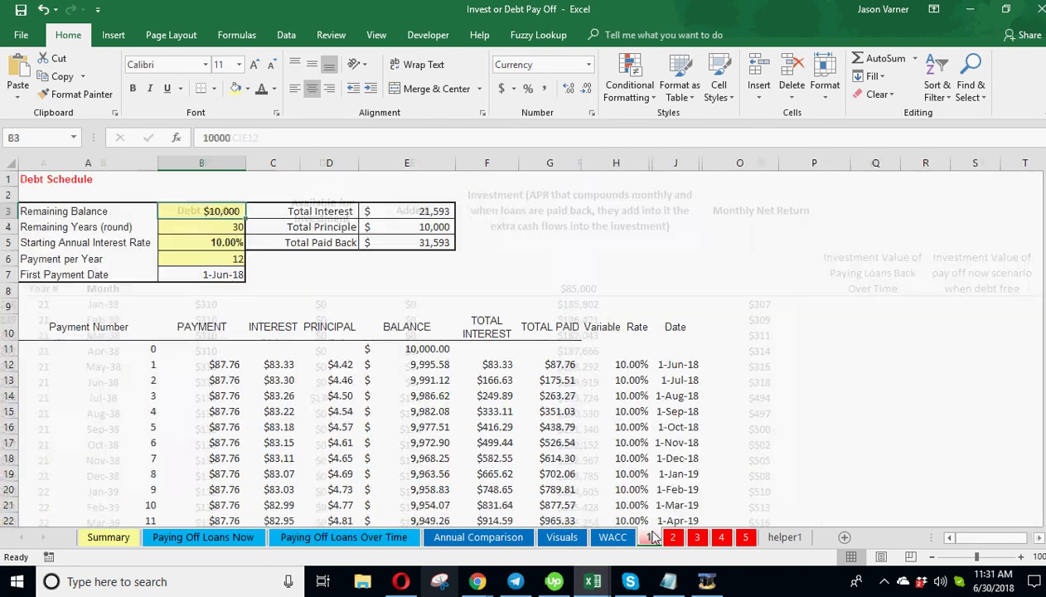
left_click(217, 225)
type("10")
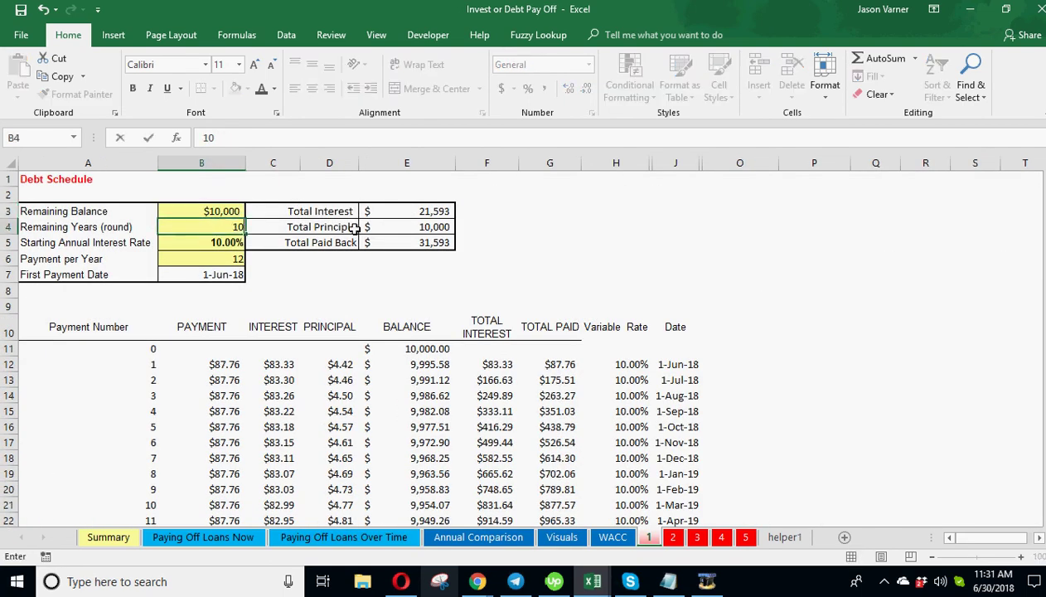
key("Return")
Find the first debt service drop on Paying Off Loans Over Time and inspect row 124's available, added and investment formulas.
left_click(365, 538)
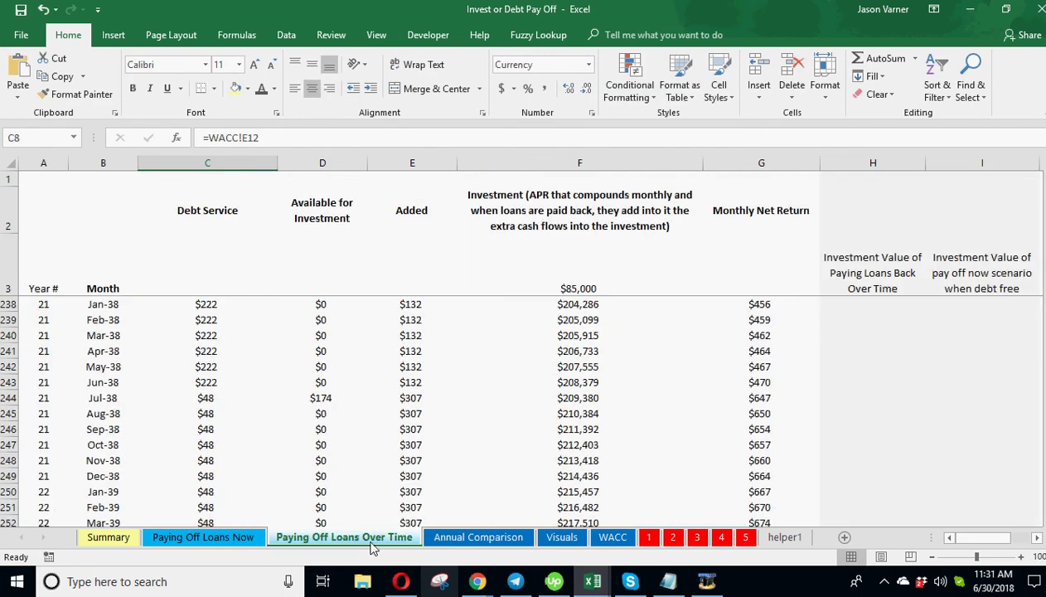
scroll(348, 412, "up", 9)
scroll(324, 412, "up", 20)
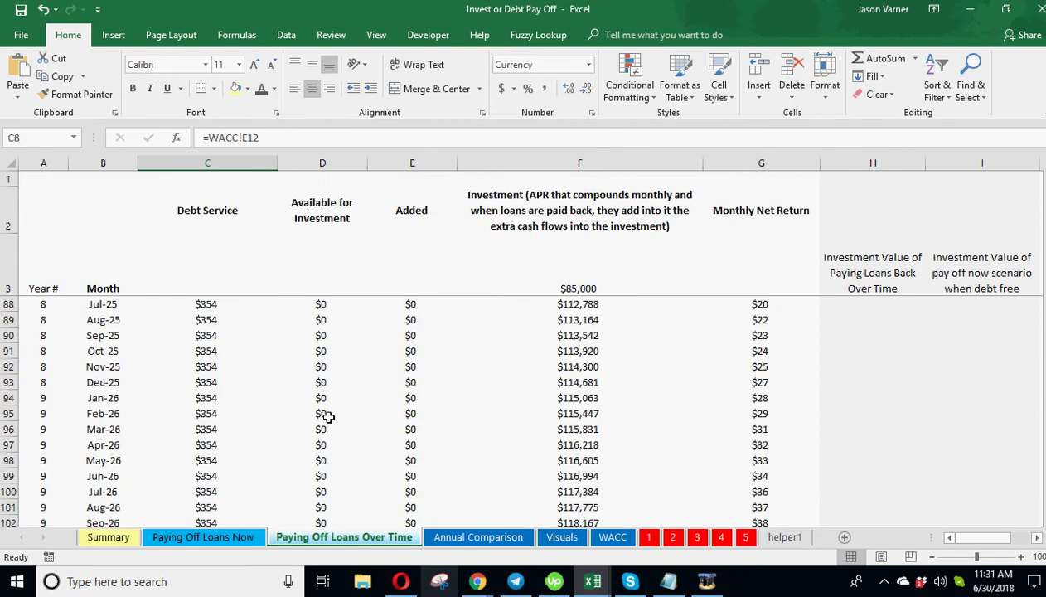
scroll(324, 418, "down", 15)
scroll(323, 427, "up", 3)
scroll(323, 429, "up", 3)
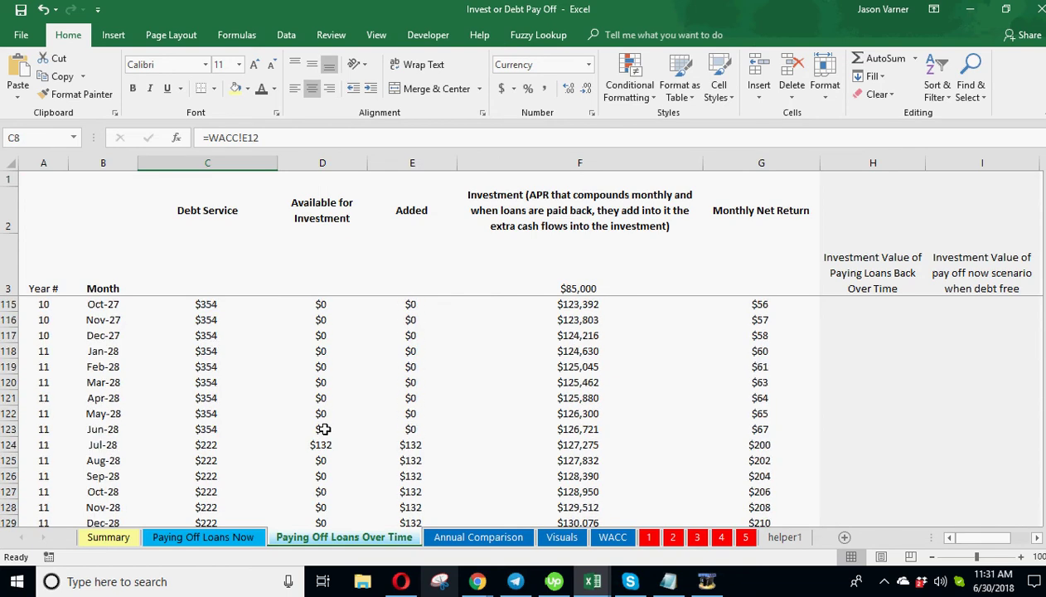
left_click(403, 444)
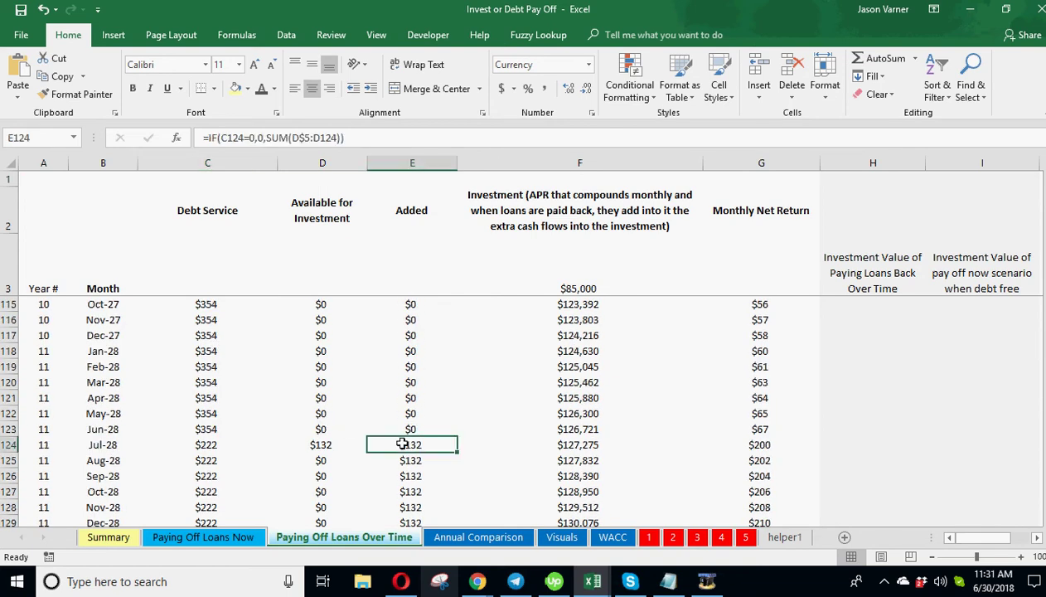
left_click(213, 446)
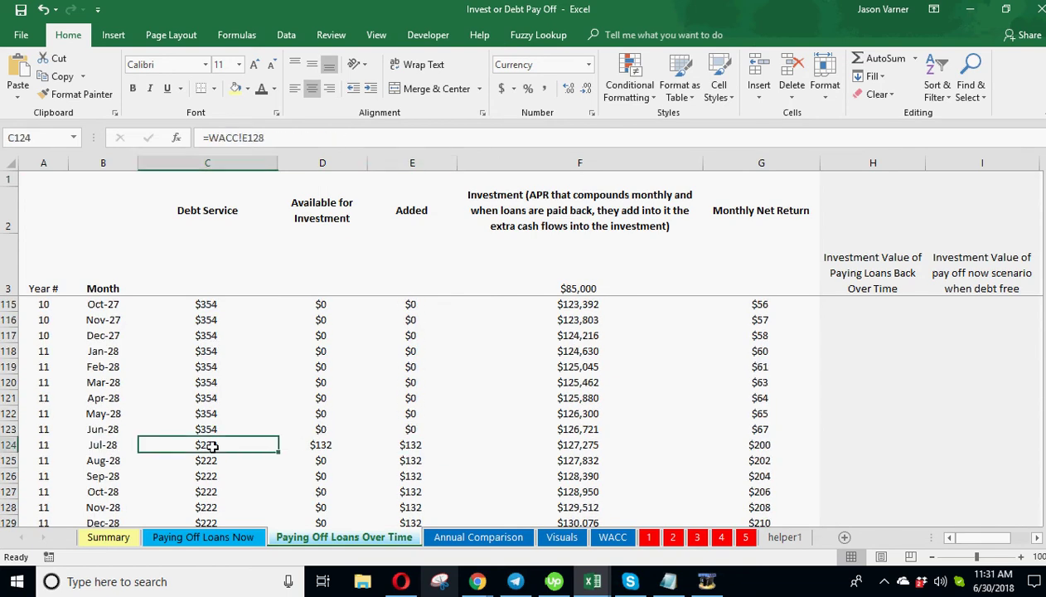
left_click(311, 439)
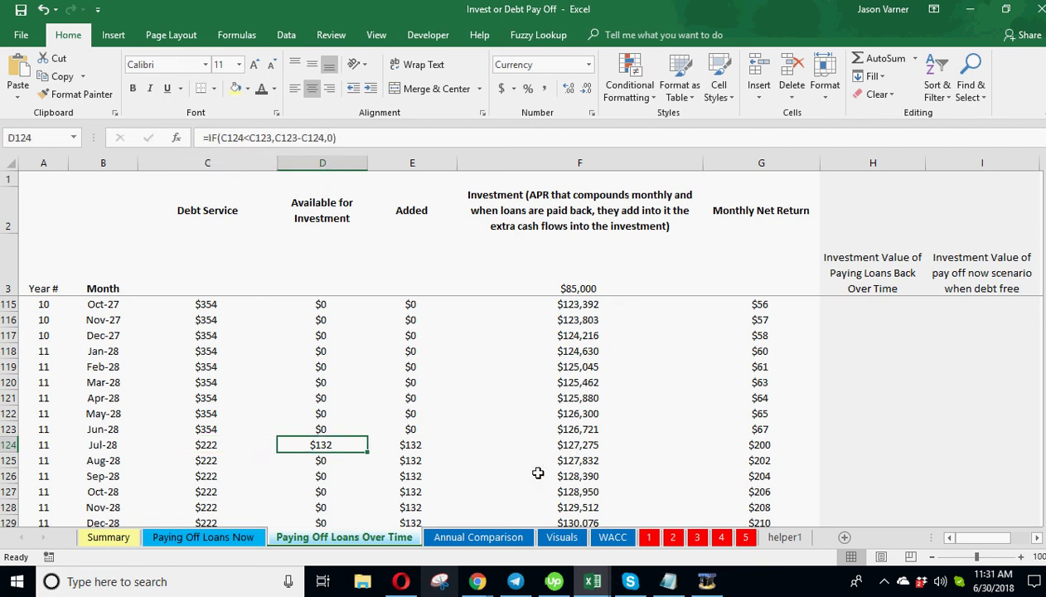
left_click(580, 445)
double_click(579, 445)
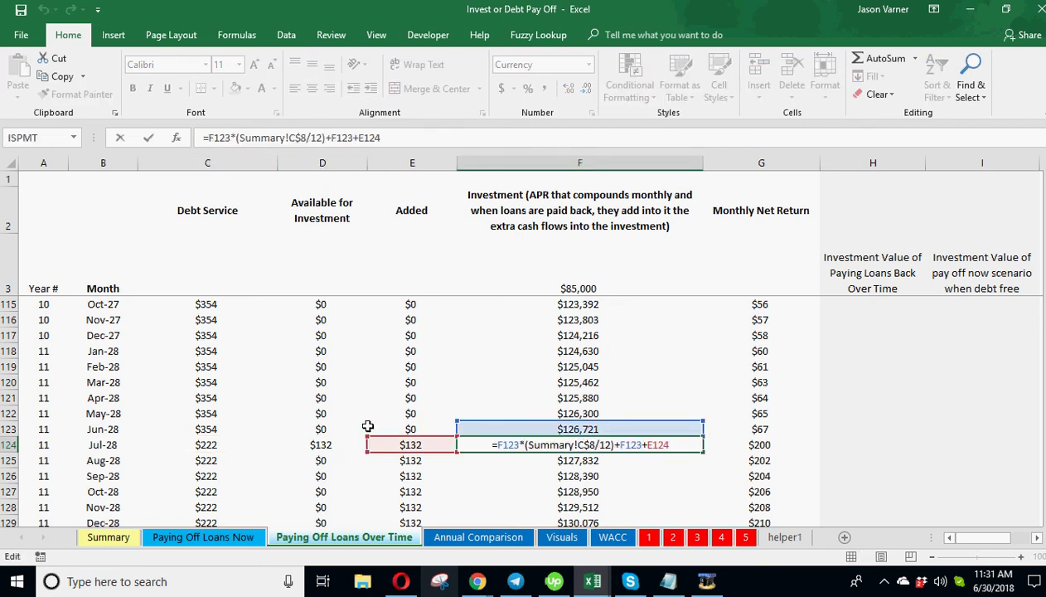
key("Return")
Check the Added amounts in E124:E127 against the C123 debt service, and follow them through the subsequent years.
scroll(397, 428, "down", 2)
left_click(409, 353)
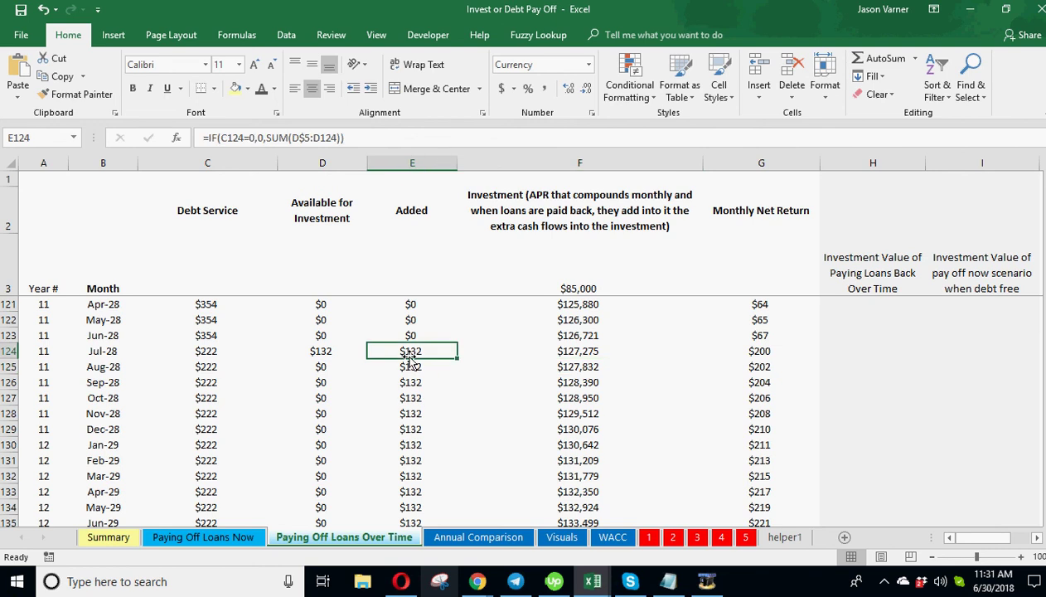
left_click(411, 368)
left_click(412, 396)
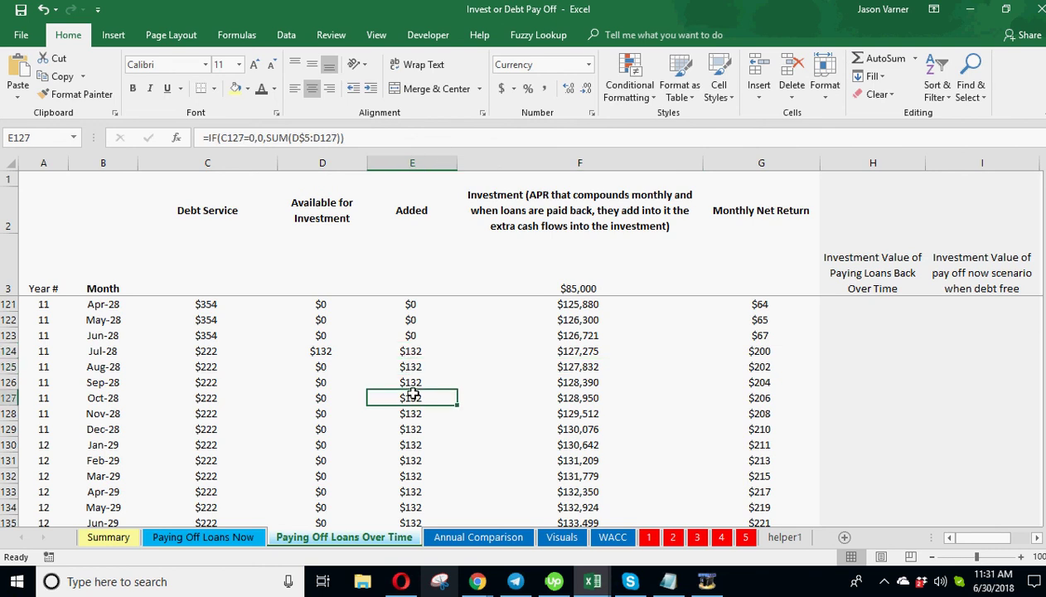
left_click(200, 336)
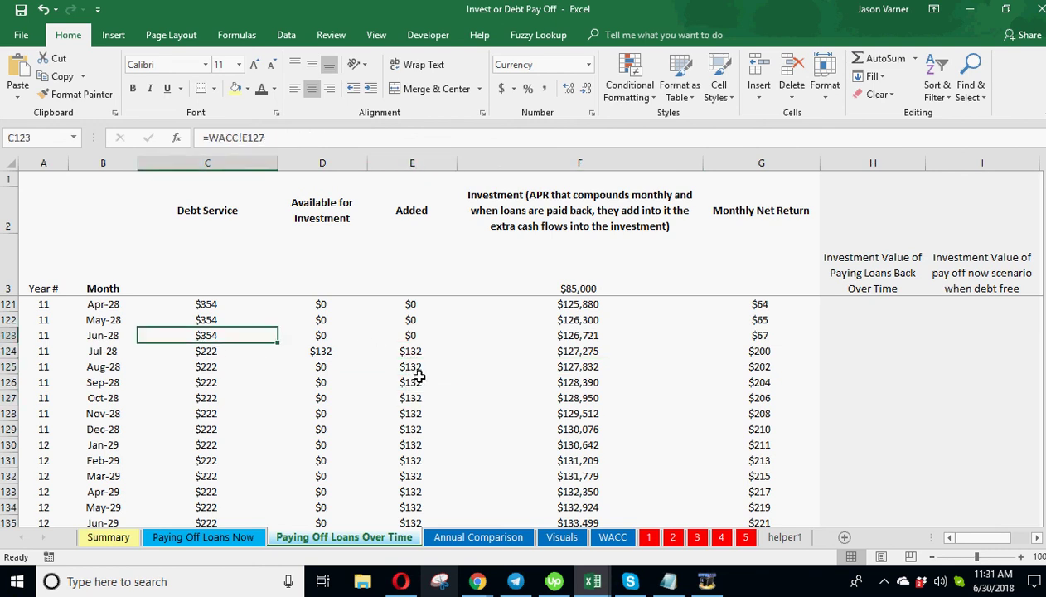
scroll(390, 500, "down", 17)
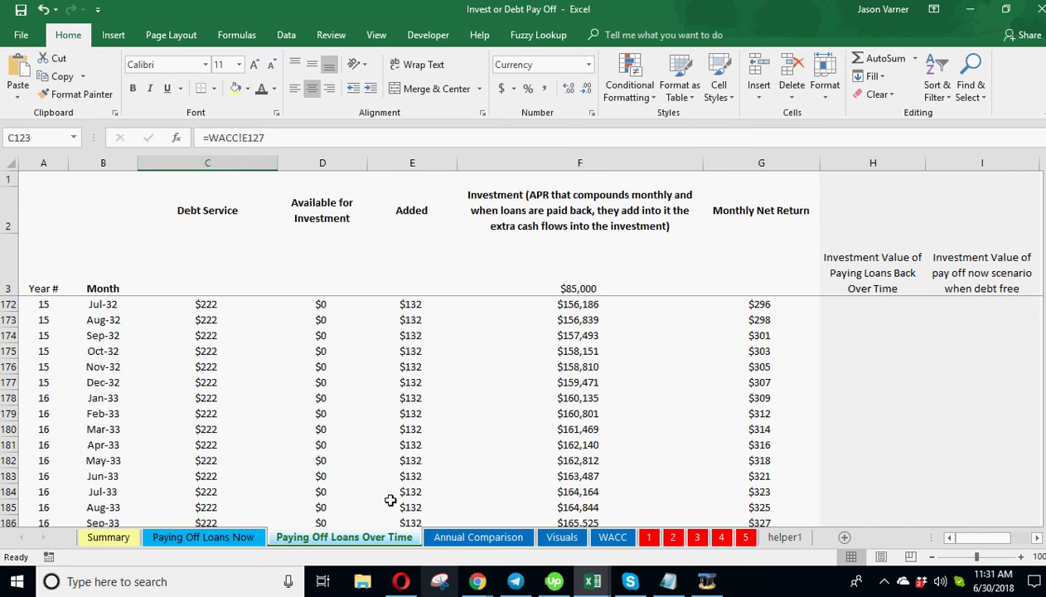
Find the second debt service drop on Paying Off Loans Over Time and inspect the E244, E245 and F245 formulas.
scroll(399, 462, "down", 15)
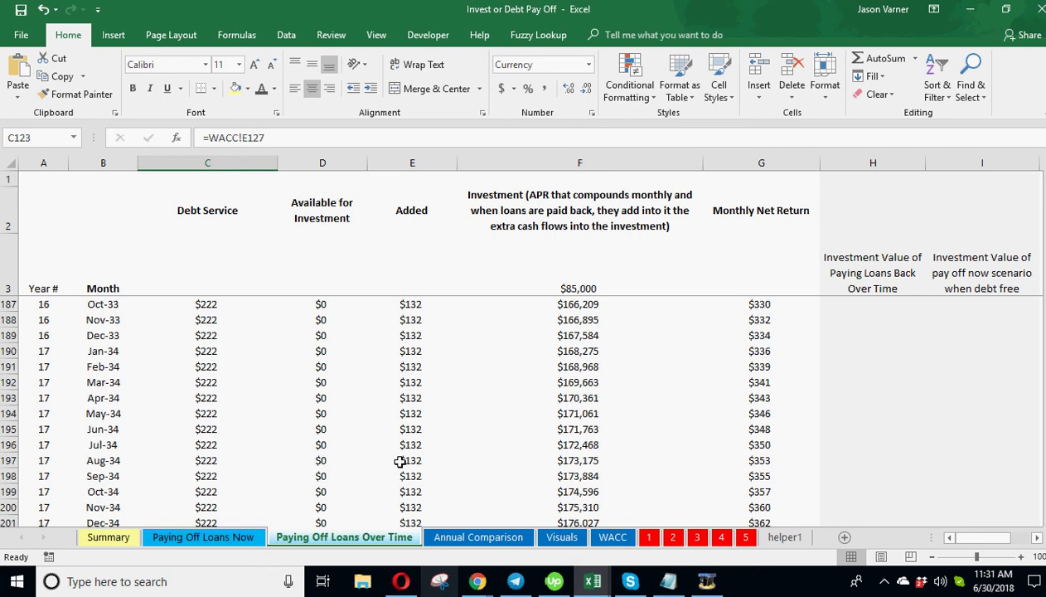
scroll(400, 462, "down", 6)
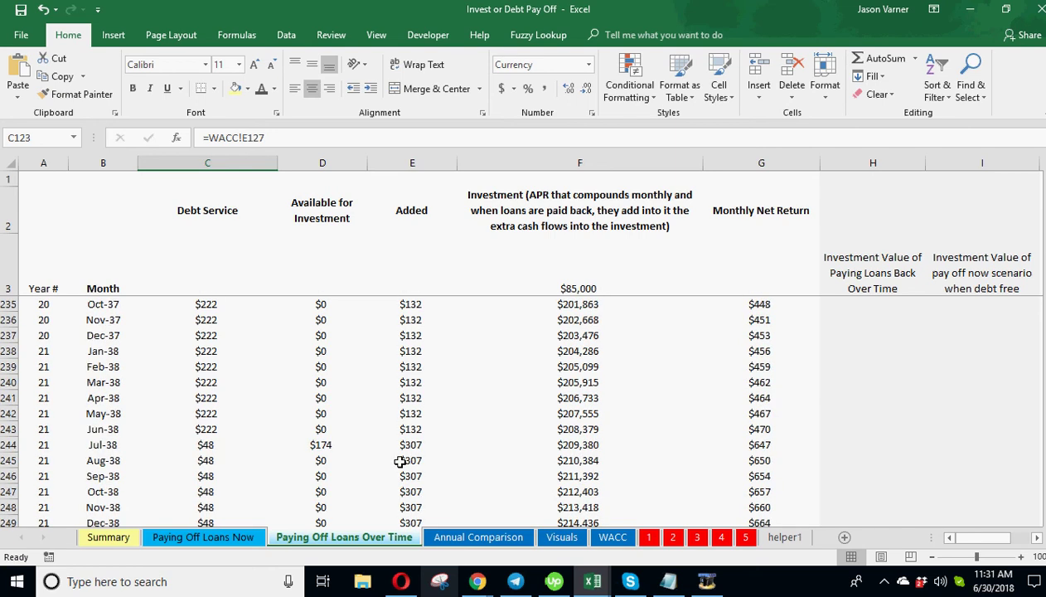
scroll(400, 462, "down", 1)
left_click(407, 398)
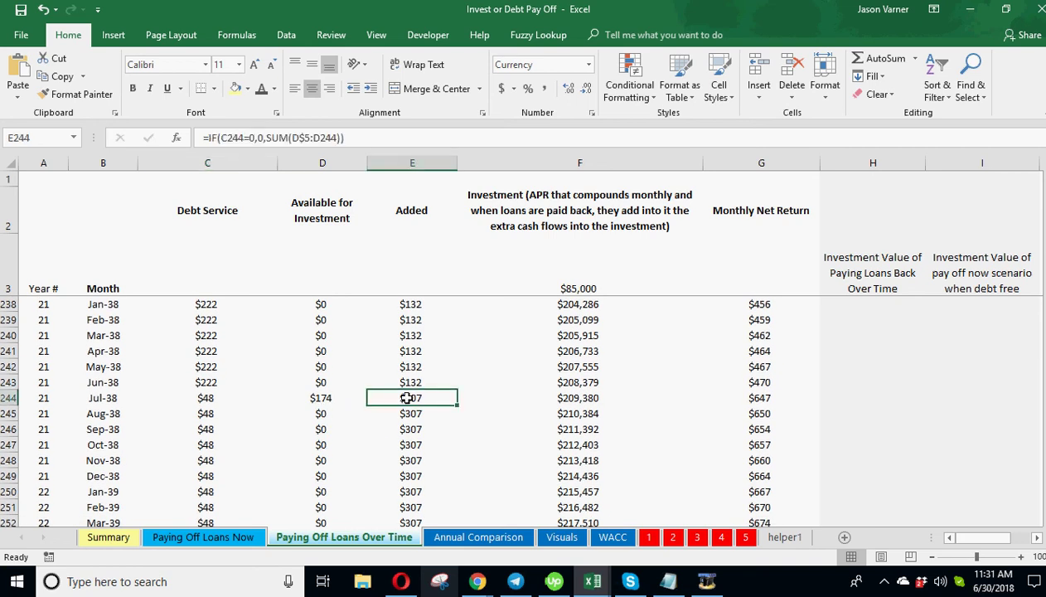
left_click(421, 414)
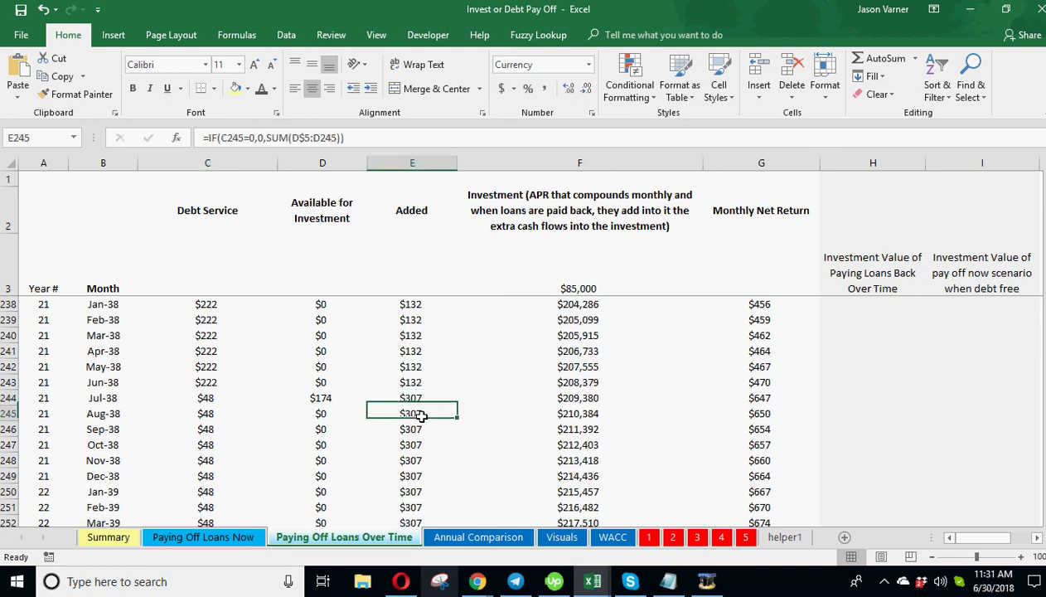
left_click(569, 414)
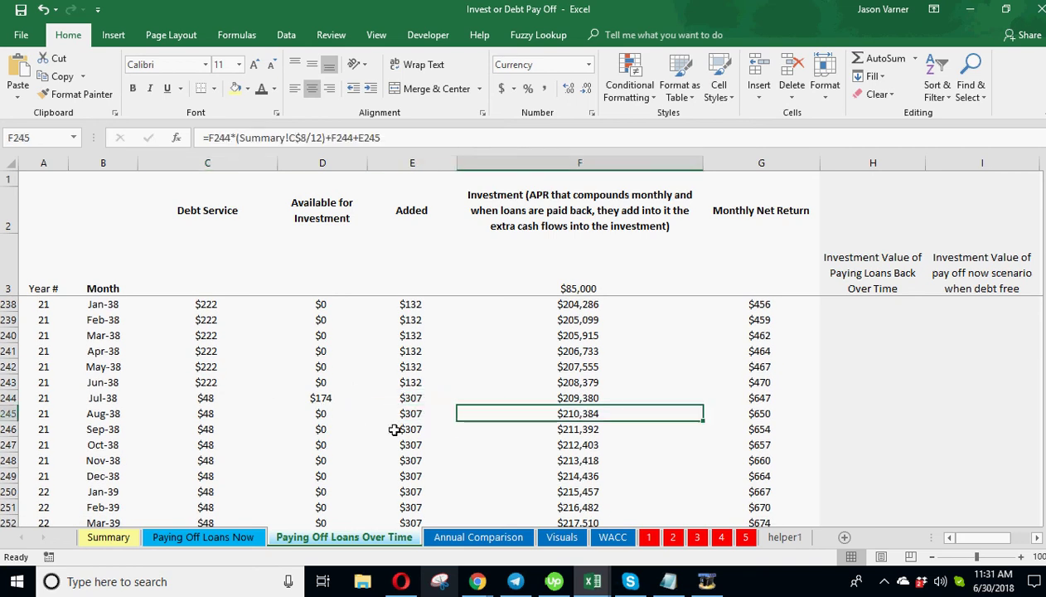
Find the month when debt service ends on Paying Off Loans Over Time and inspect the investment value in F364.
scroll(395, 430, "down", 20)
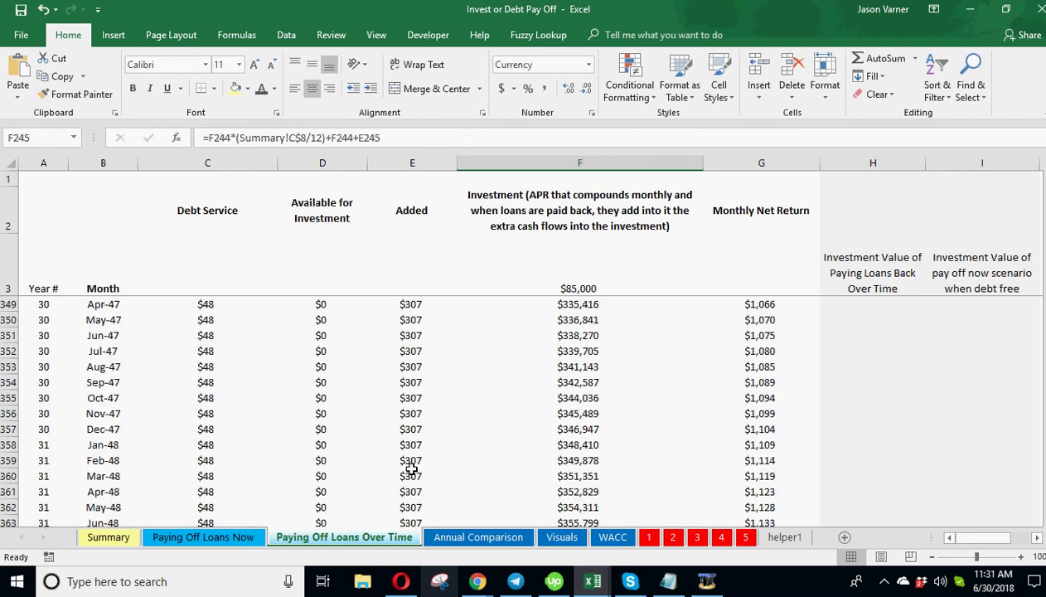
scroll(412, 470, "down", 7)
scroll(411, 469, "up", 3)
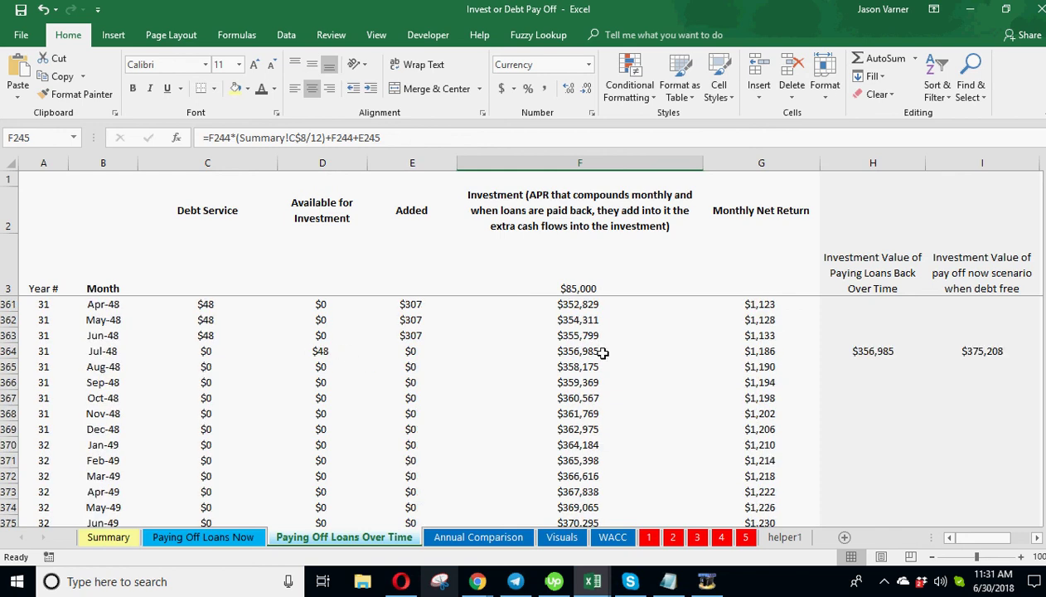
left_click(569, 353)
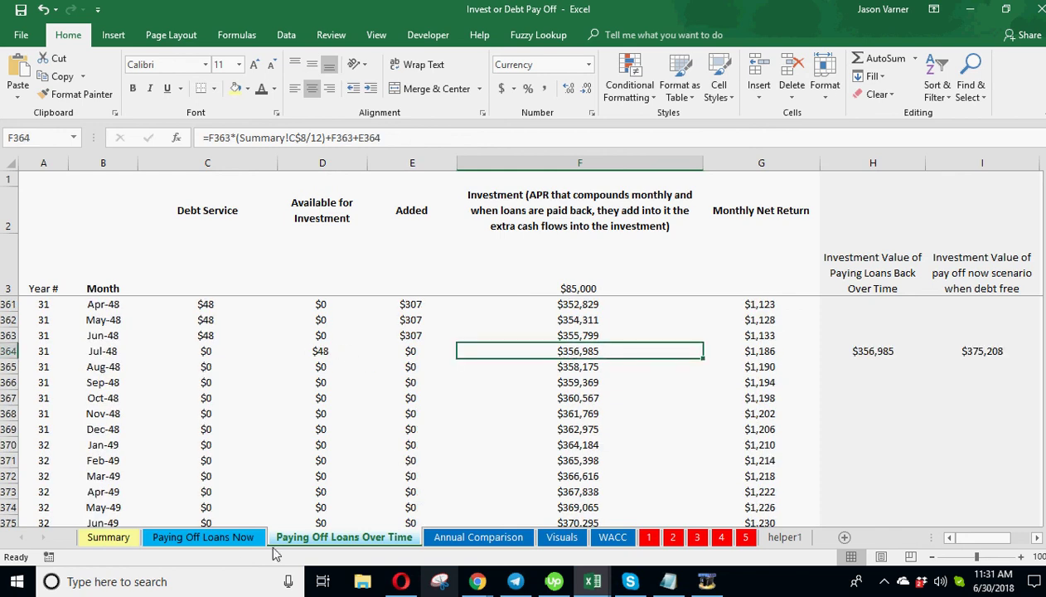
Examine the debt service in C4:C11 on Paying Off Loans Now and the monthly investment formulas down to F9.
left_click(222, 538)
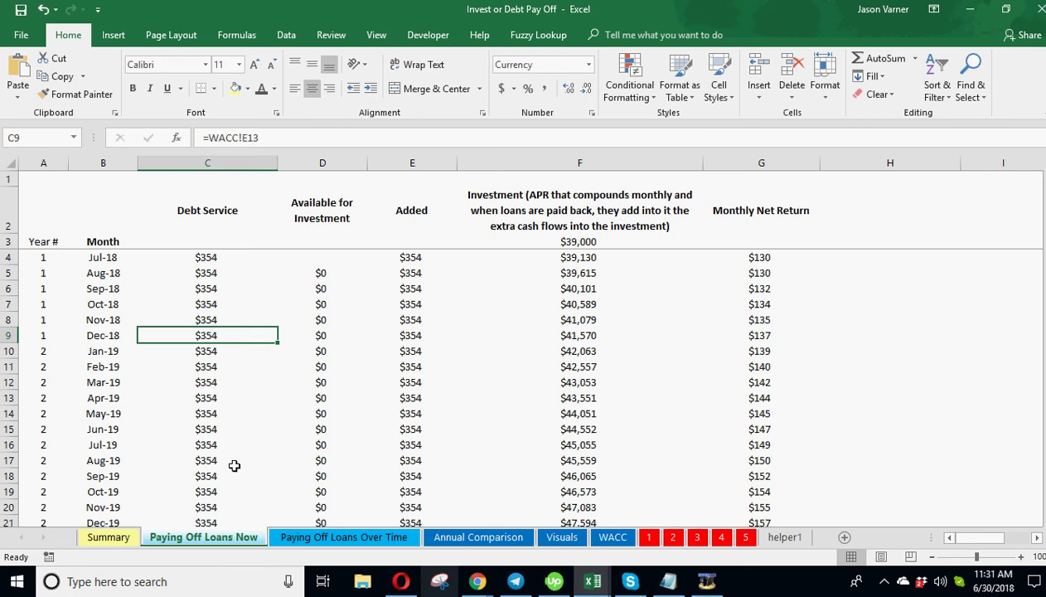
left_click_drag(205, 257, 201, 367)
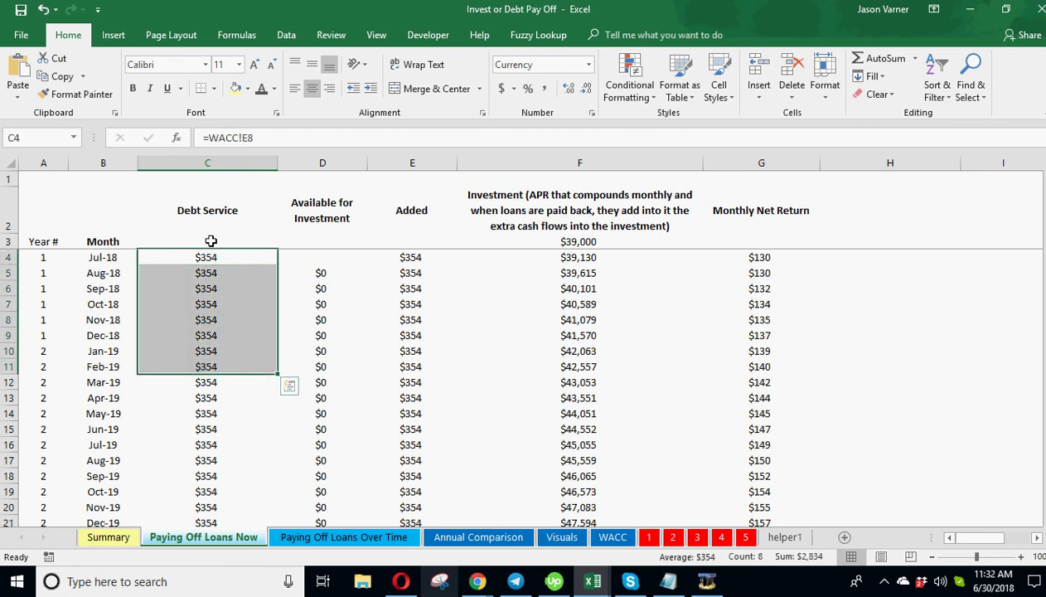
left_click_drag(572, 262, 320, 274)
left_click(584, 276)
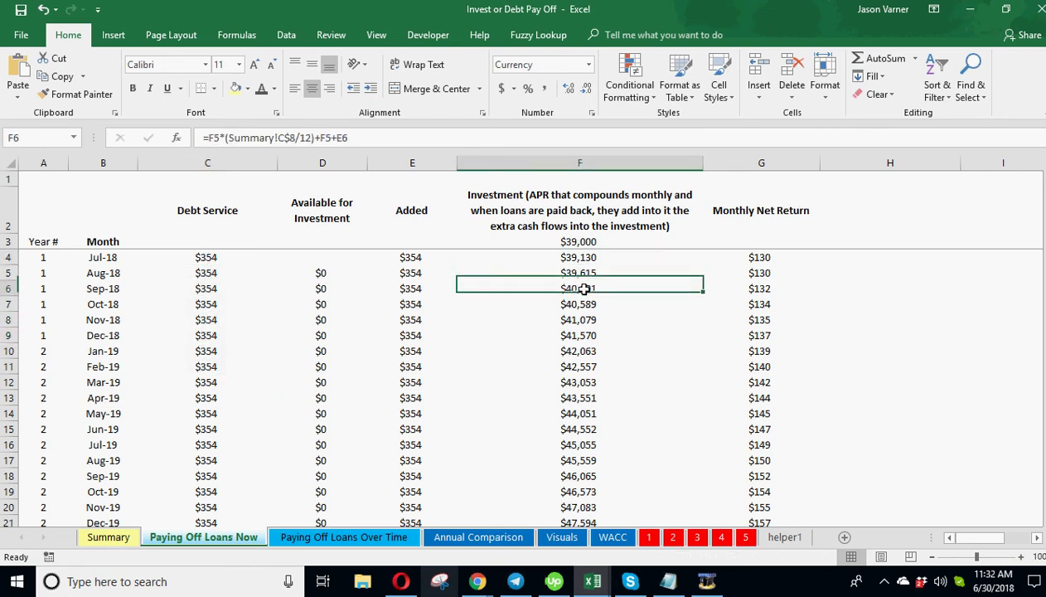
left_click(582, 289)
left_click(583, 305)
left_click(583, 320)
left_click(582, 331)
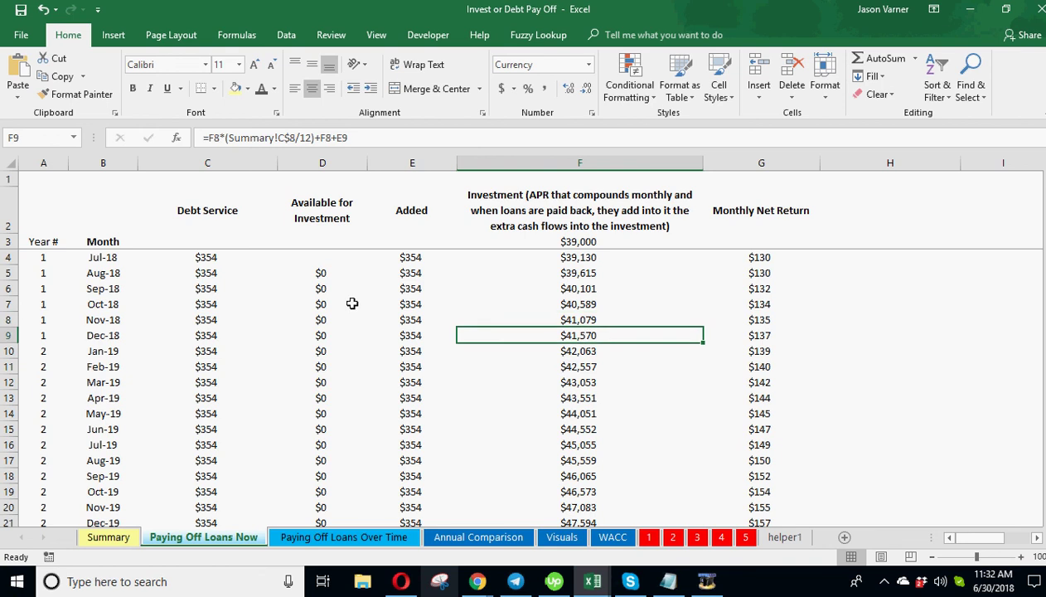
left_click(193, 284)
Glance at Paying Off Loans Over Time, then check investment cells F6 through F13 on Paying Off Loans Now.
left_click(365, 537)
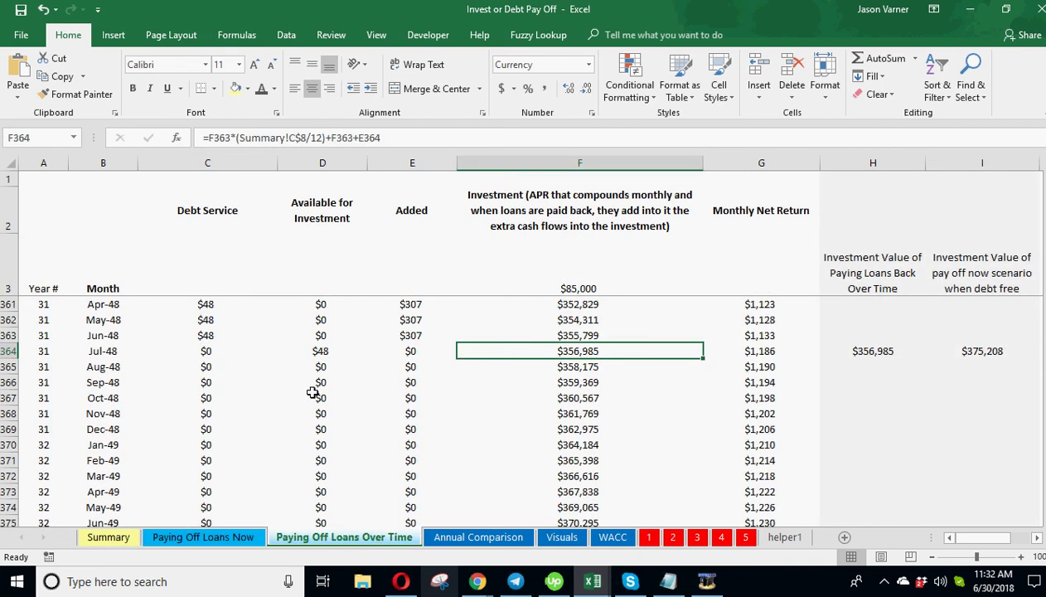
left_click(212, 538)
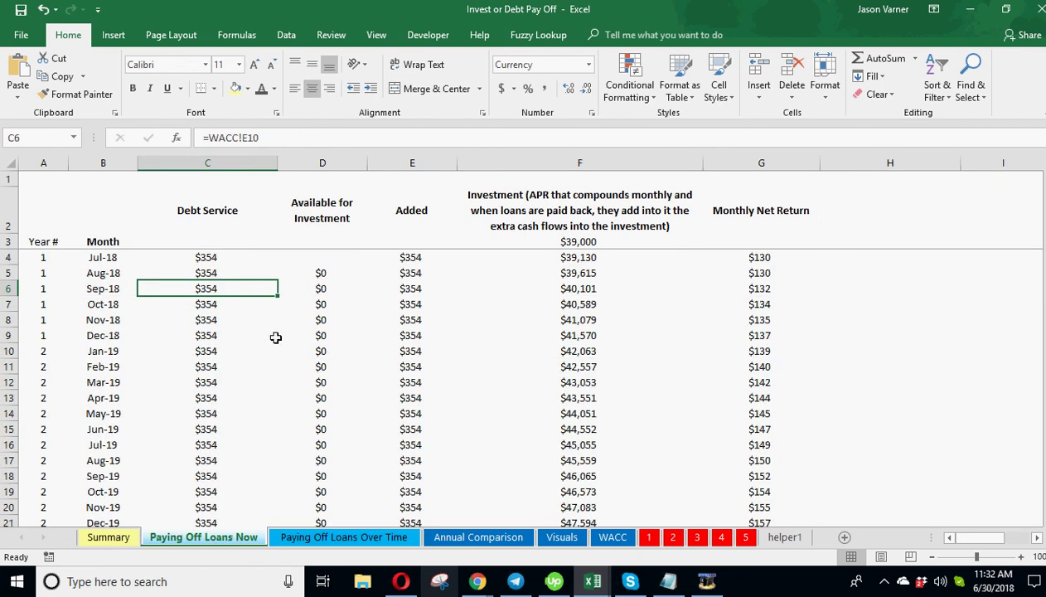
left_click(572, 289)
left_click(574, 304)
left_click(578, 320)
left_click(581, 335)
left_click(578, 396)
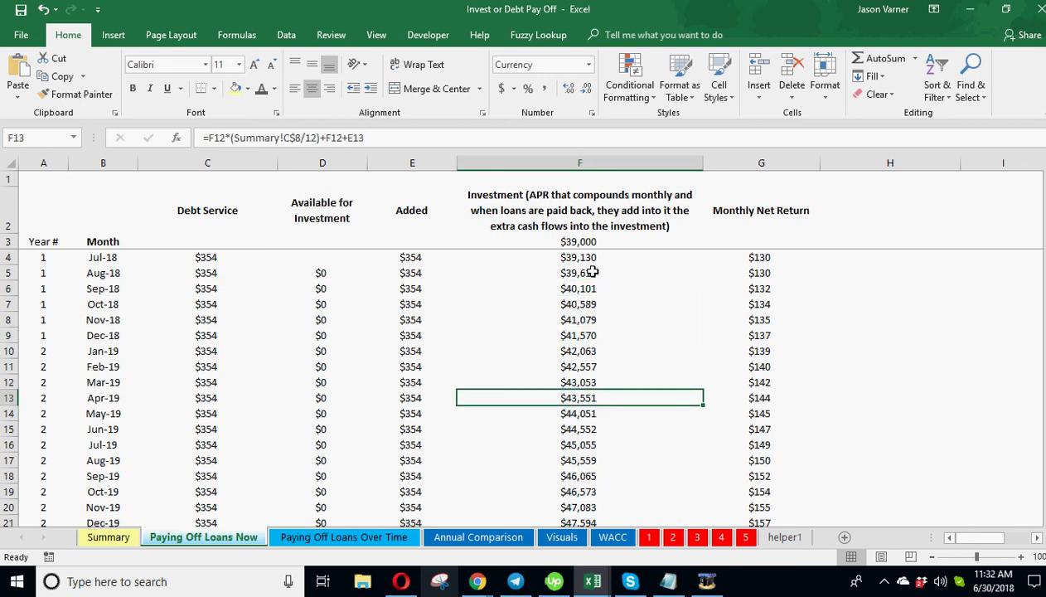
Review the year 3 and 4 investment values on Paying Off Loans Now, including F36, against Paying Off Loans Over Time.
scroll(584, 396, "down", 4)
scroll(586, 401, "down", 4)
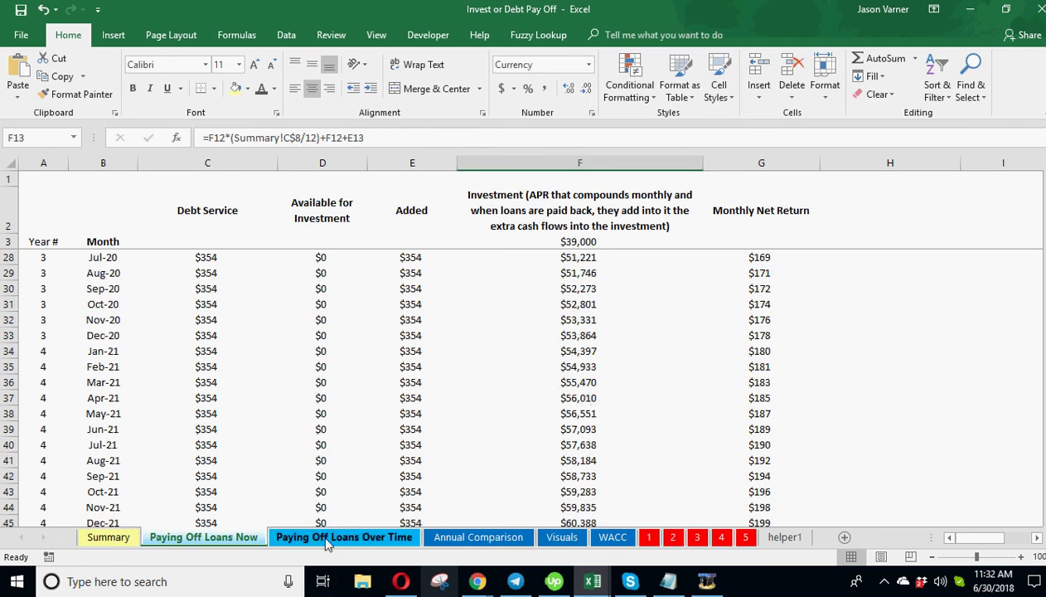
left_click_drag(570, 257, 568, 425)
left_click(580, 382)
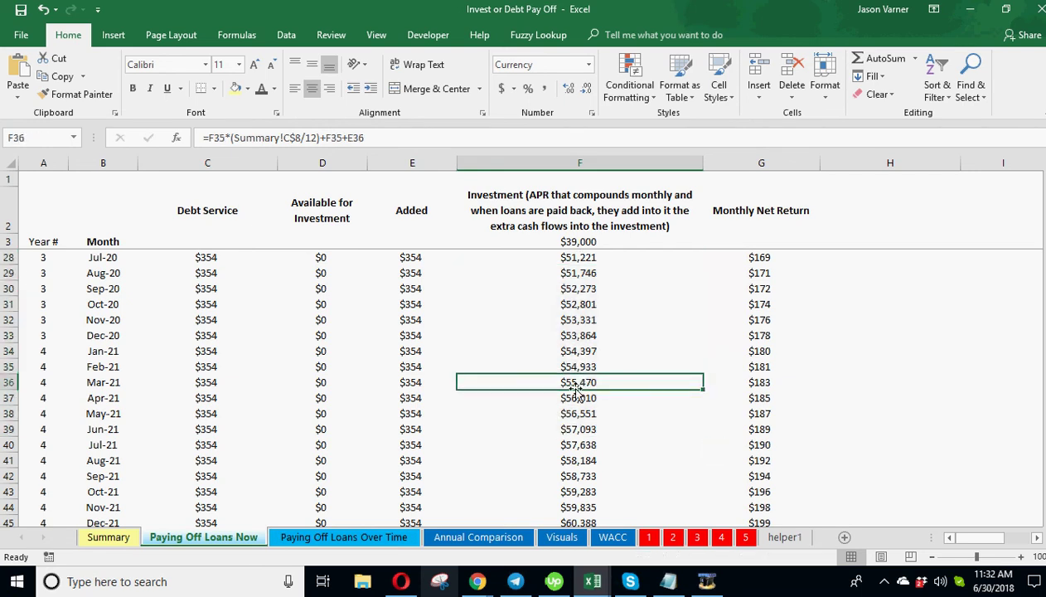
scroll(556, 406, "down", 1)
left_click(381, 539)
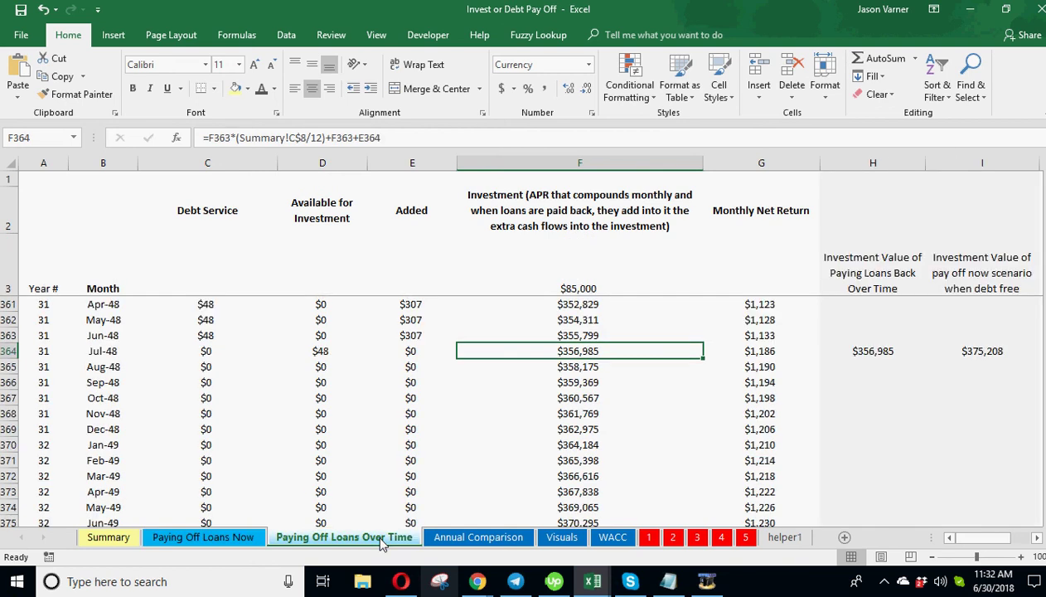
Follow Paying Off Loans Now to the month when debt service ends and inspect the D364, F364 and F365 formulas.
left_click(232, 539)
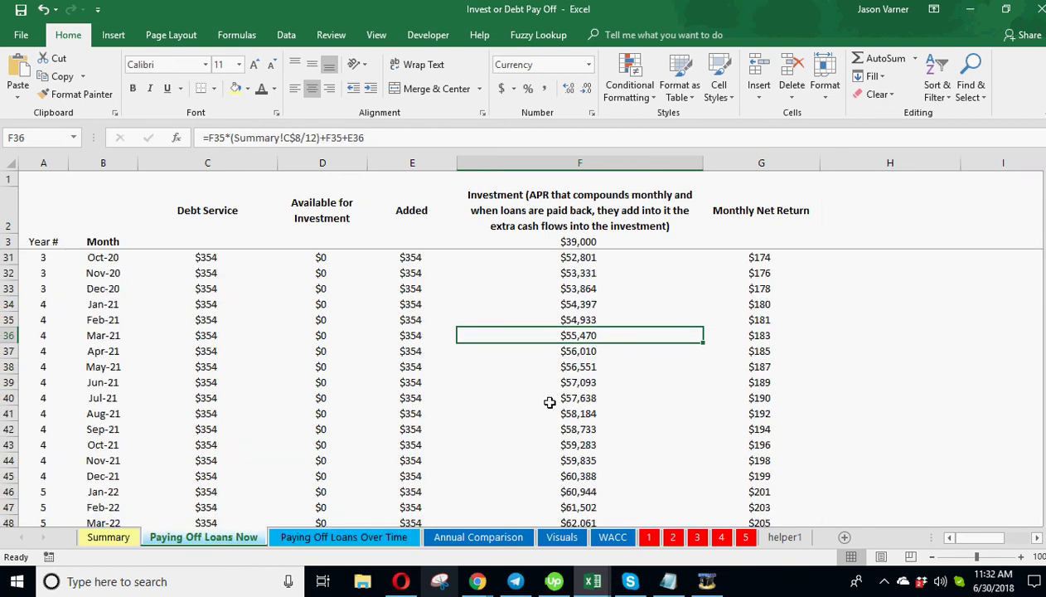
scroll(550, 402, "down", 14)
scroll(550, 403, "down", 20)
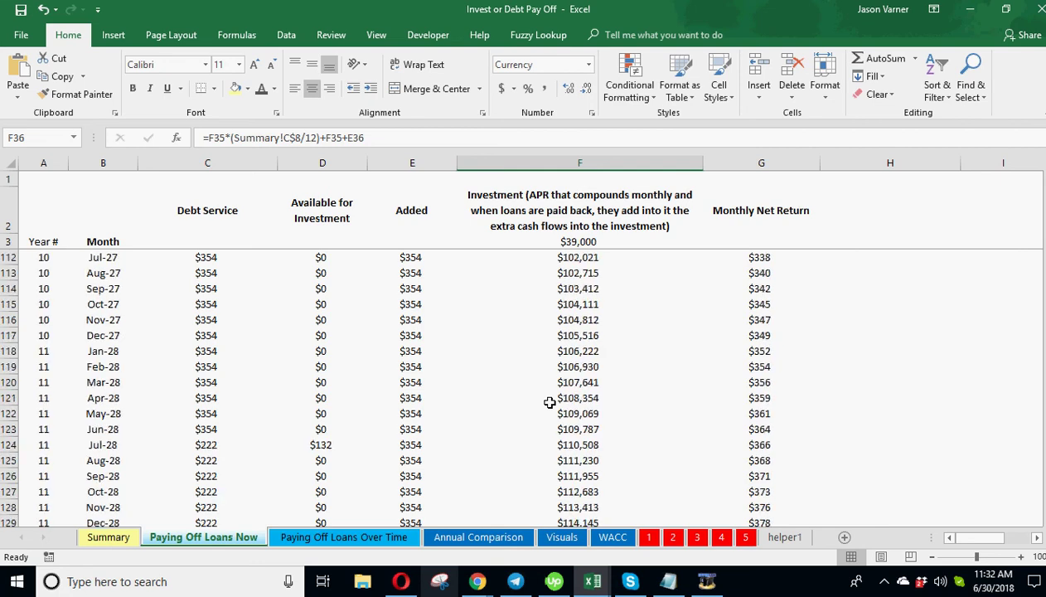
scroll(550, 404, "down", 20)
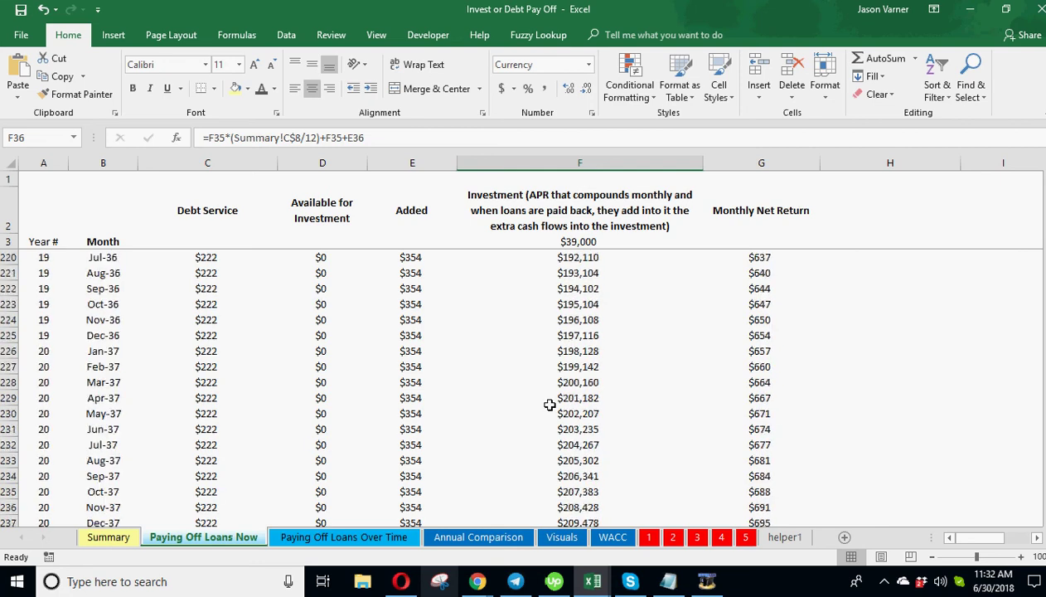
scroll(550, 405, "down", 20)
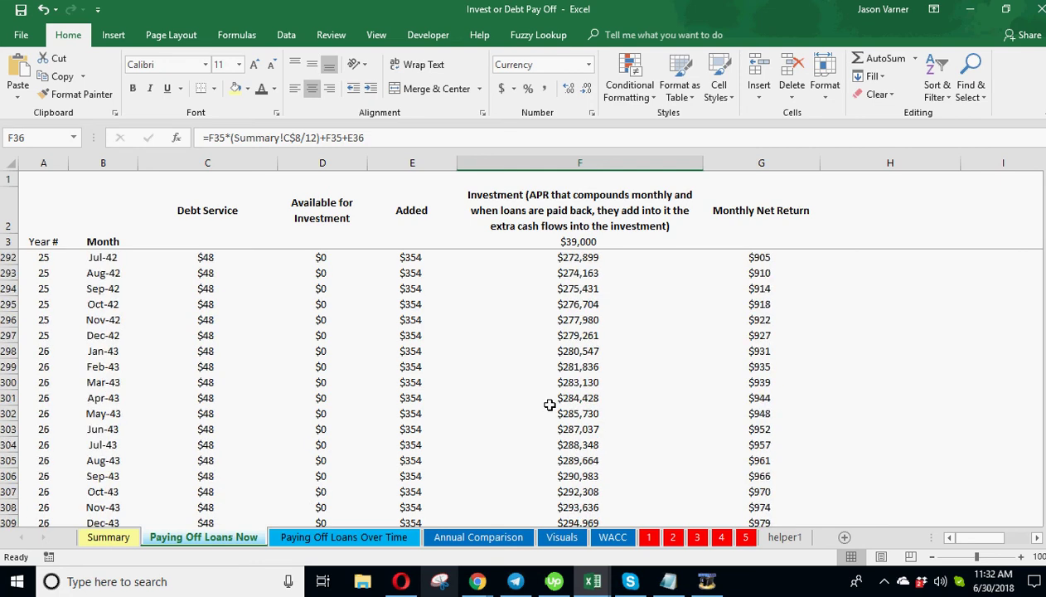
scroll(549, 405, "up", 2)
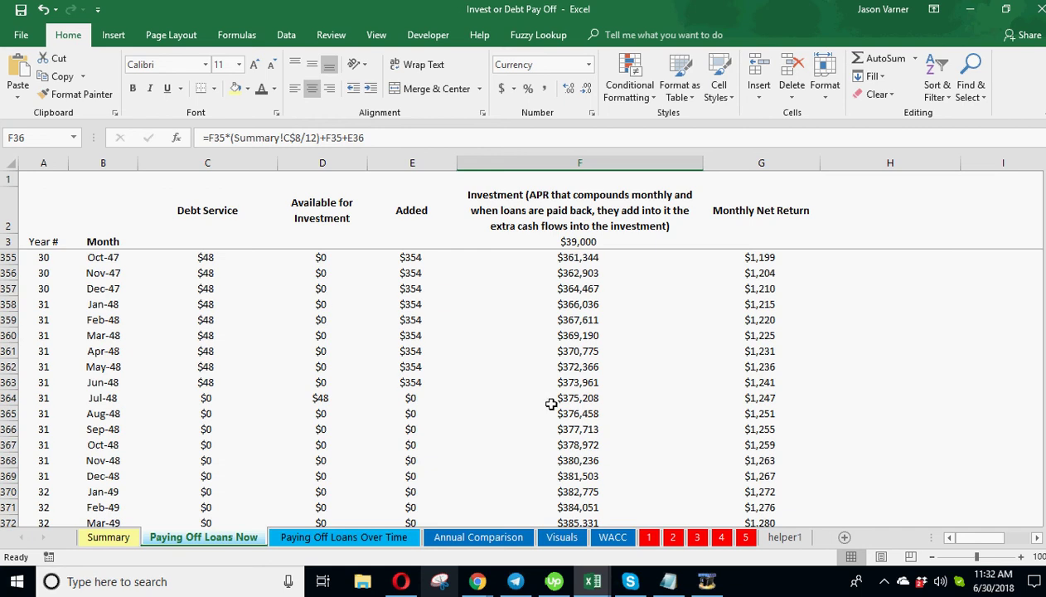
left_click(319, 399)
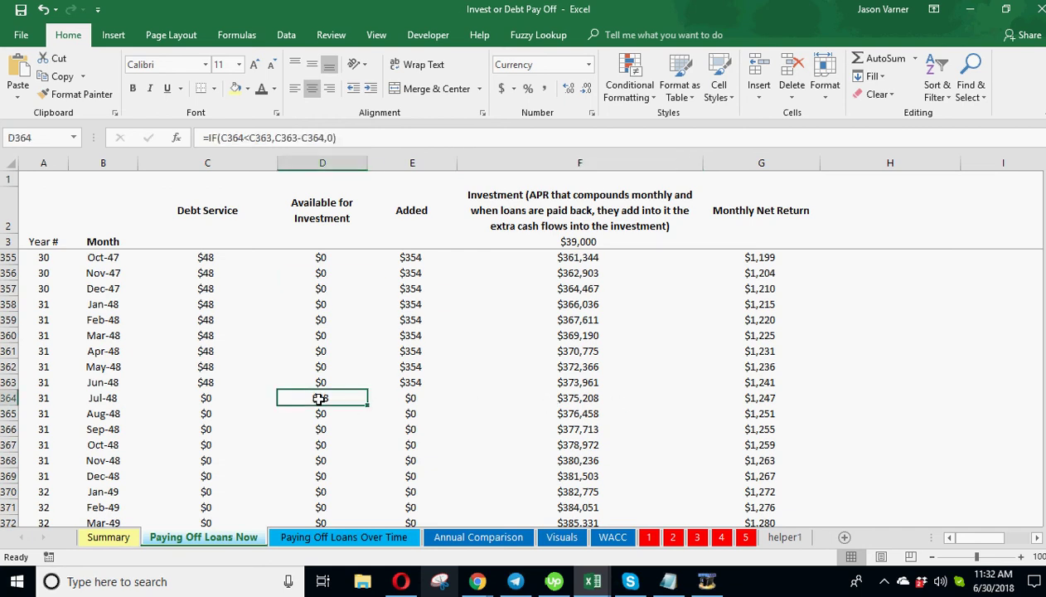
left_click(556, 398)
left_click(566, 413)
left_click(576, 399)
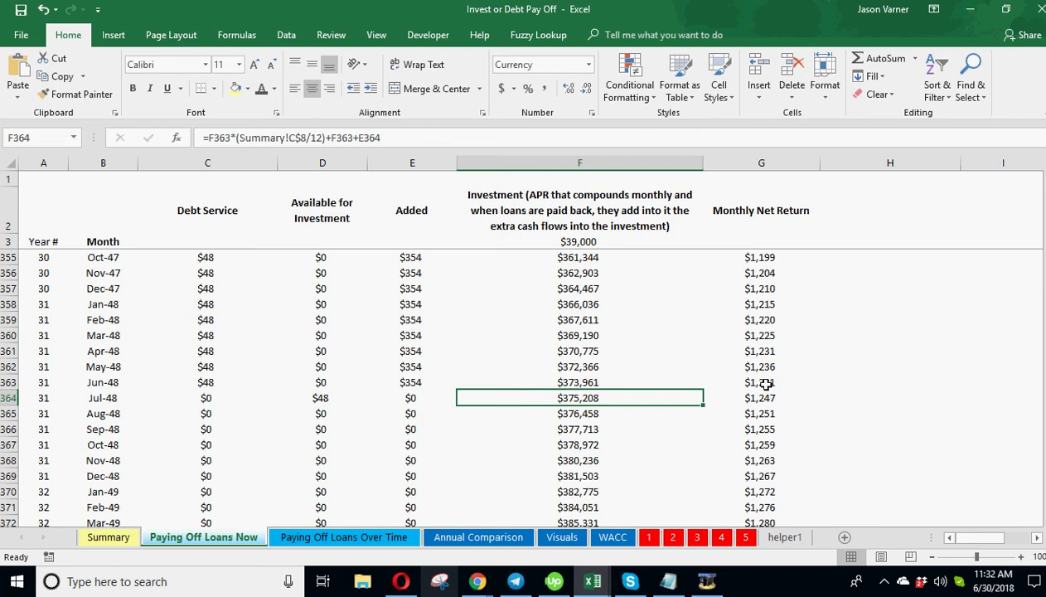
Inspect the Jan-48 monthly net return in G358 and the investment formula in F358, then return to the first months.
left_click(762, 305)
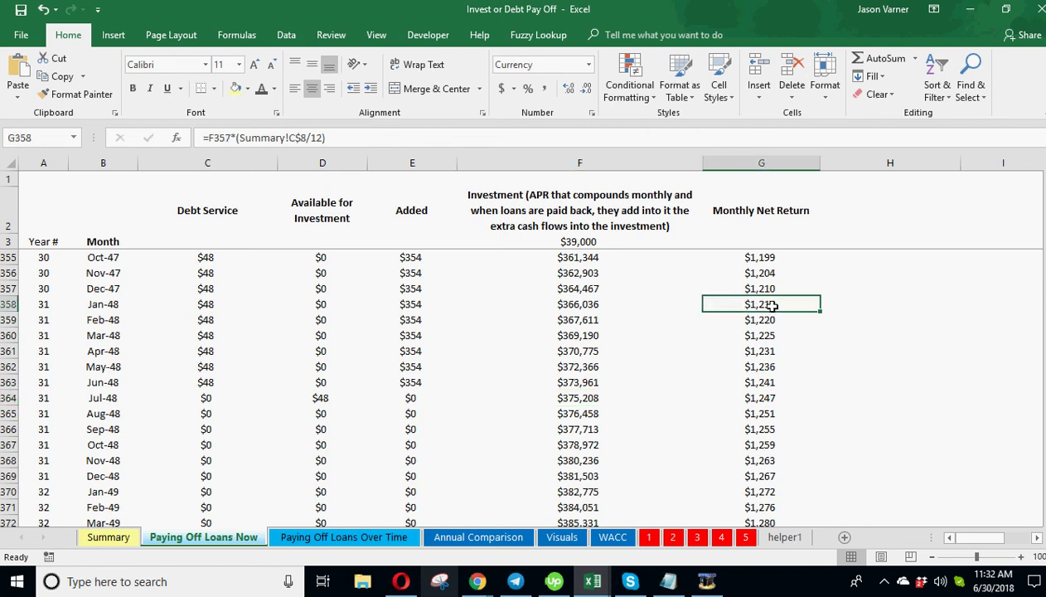
left_click(577, 306)
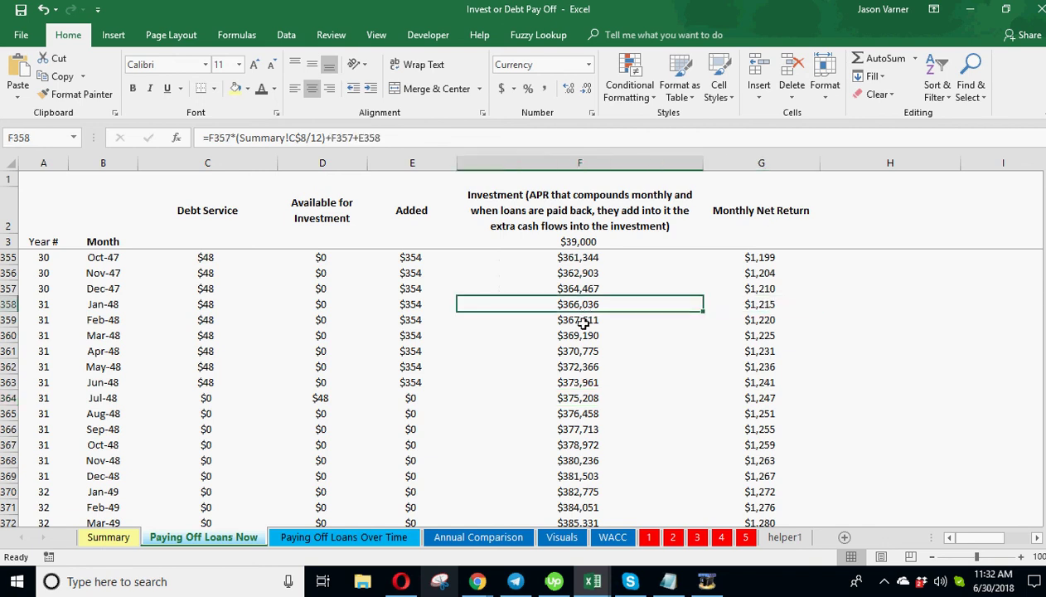
scroll(991, 315, "up", 20)
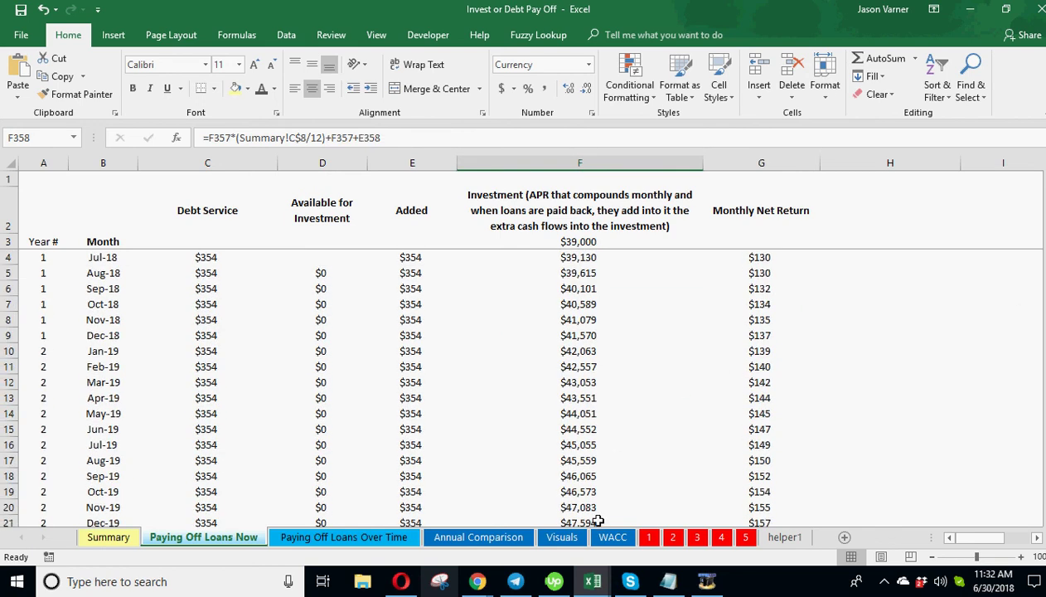
Check the Annual Comparison sheet, then review the investment value and difference in investment value charts on Visuals.
left_click(563, 537)
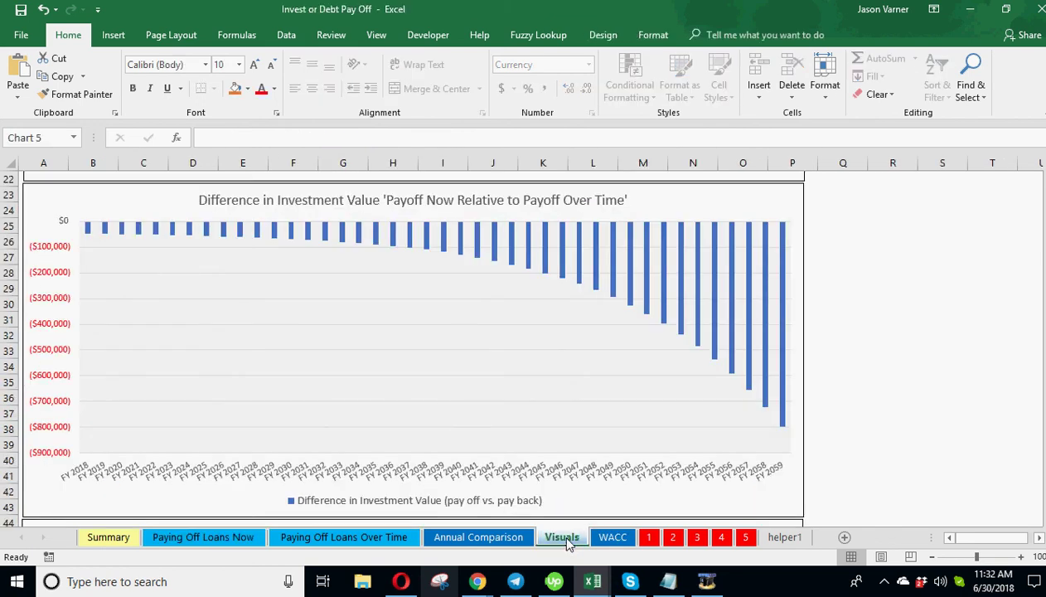
left_click(487, 543)
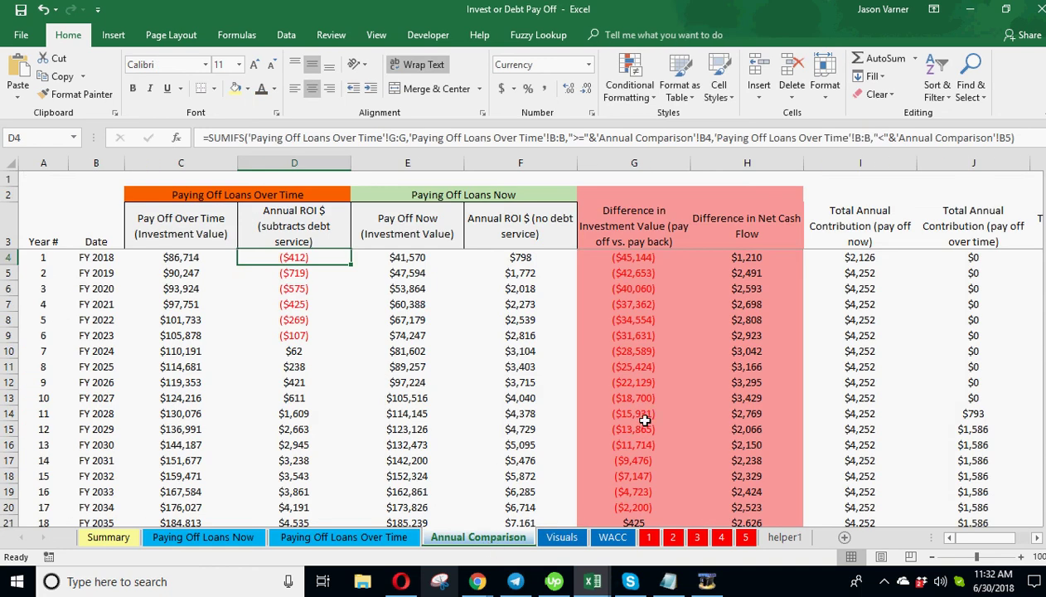
left_click(562, 537)
scroll(431, 373, "up", 7)
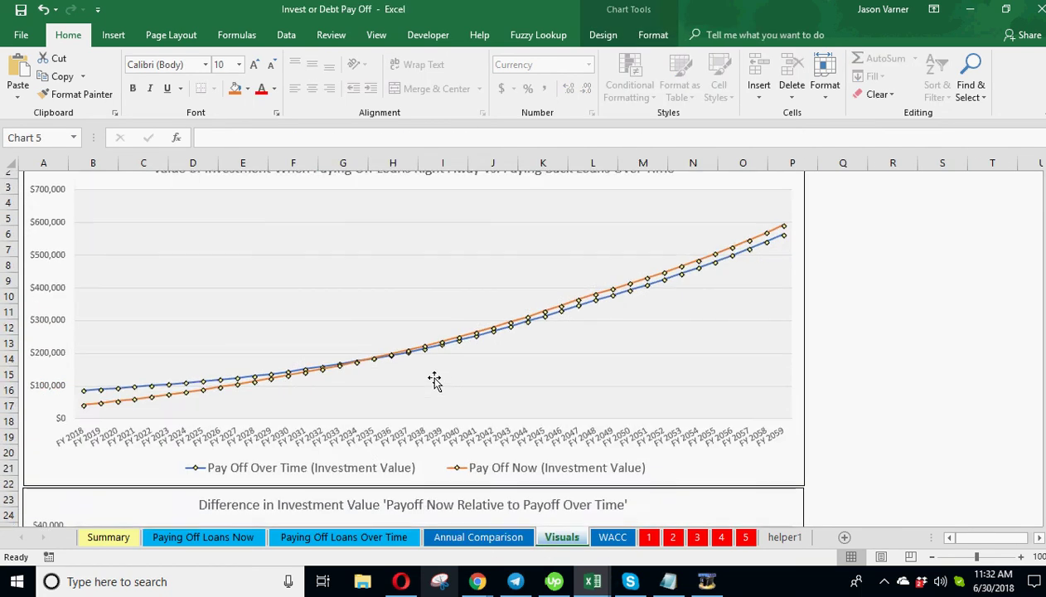
scroll(435, 382, "down", 10)
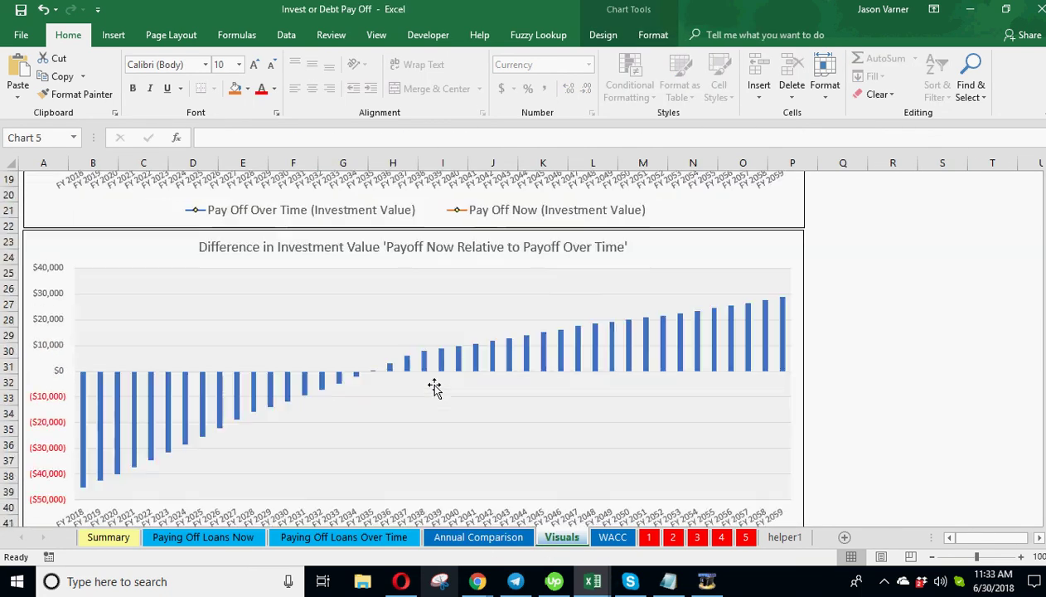
Examine the FY 2027 to FY 2029 points of the debt-service-adjusted Annual ROI line in the Net Annual Returns chart.
scroll(434, 388, "down", 6)
scroll(435, 387, "up", 3)
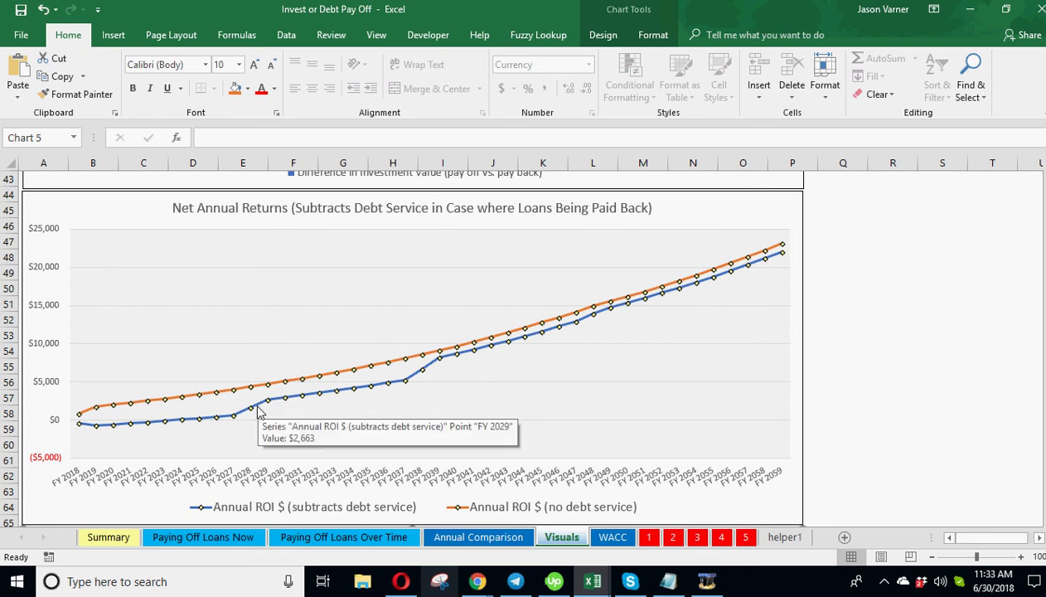
mouse_move(255, 412)
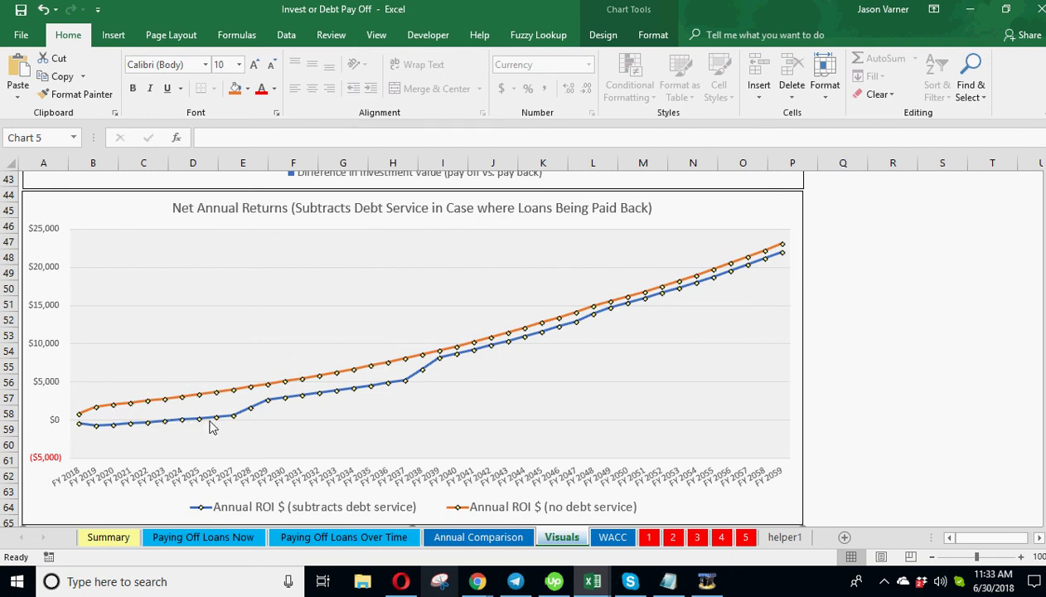
mouse_move(231, 427)
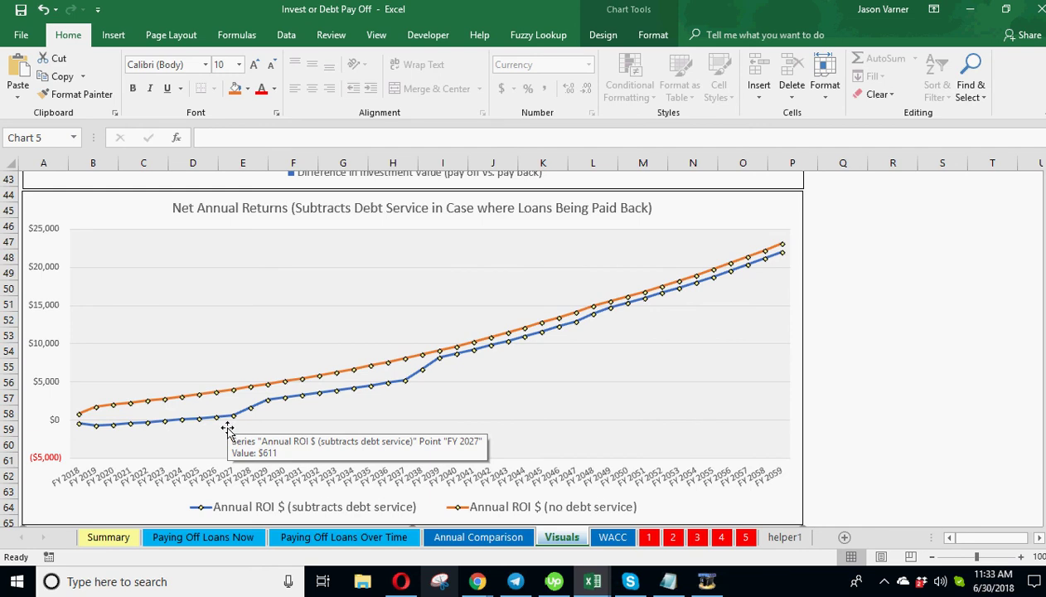
Set the Expected Annual APR of Investment on Summary to 12% and check the Net Annual Returns chart on Visuals.
scroll(222, 440, "down", 1)
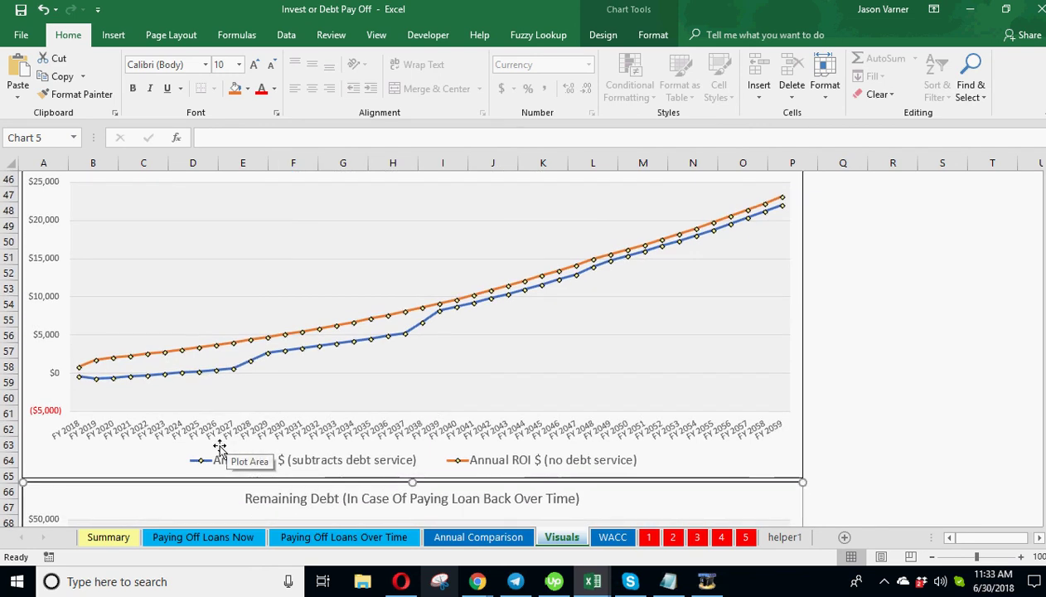
left_click(120, 537)
left_click(313, 269)
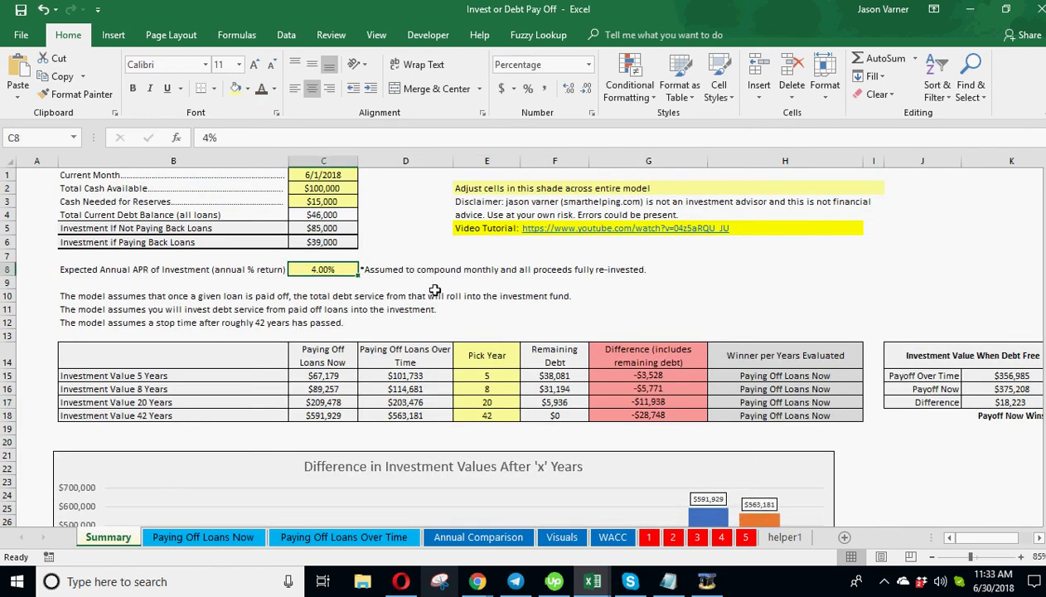
type("12")
key("Return")
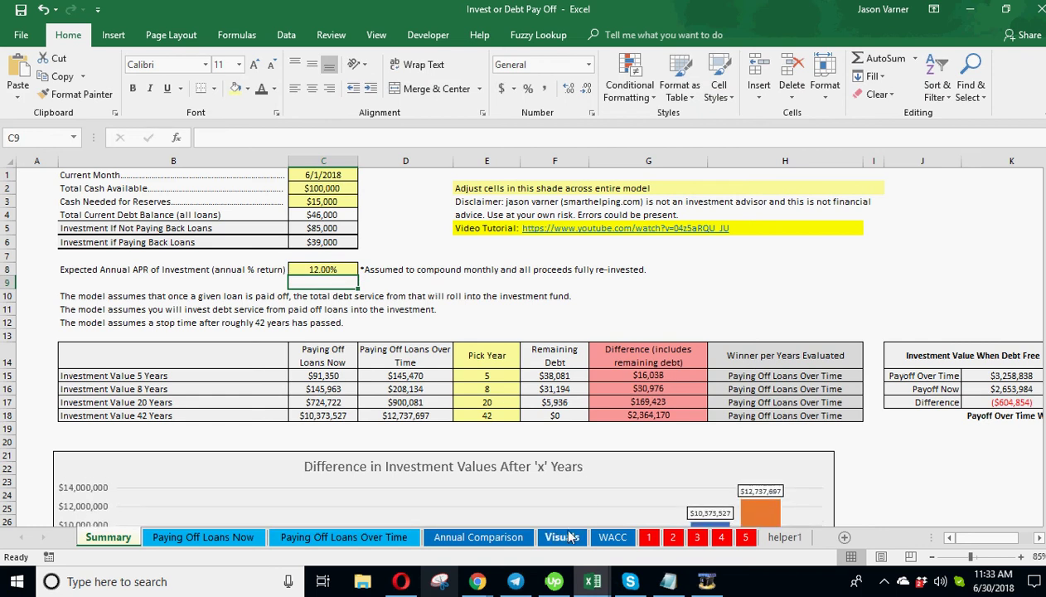
left_click(562, 537)
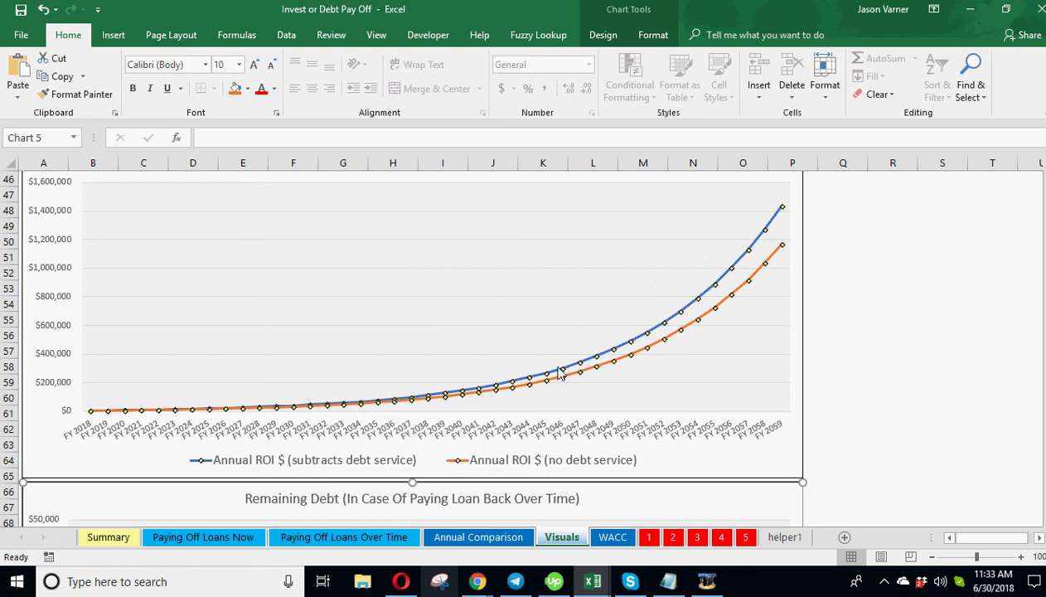
Return to the Summary sheet and set the Expected Annual APR of Investment to 4%.
left_click(108, 537)
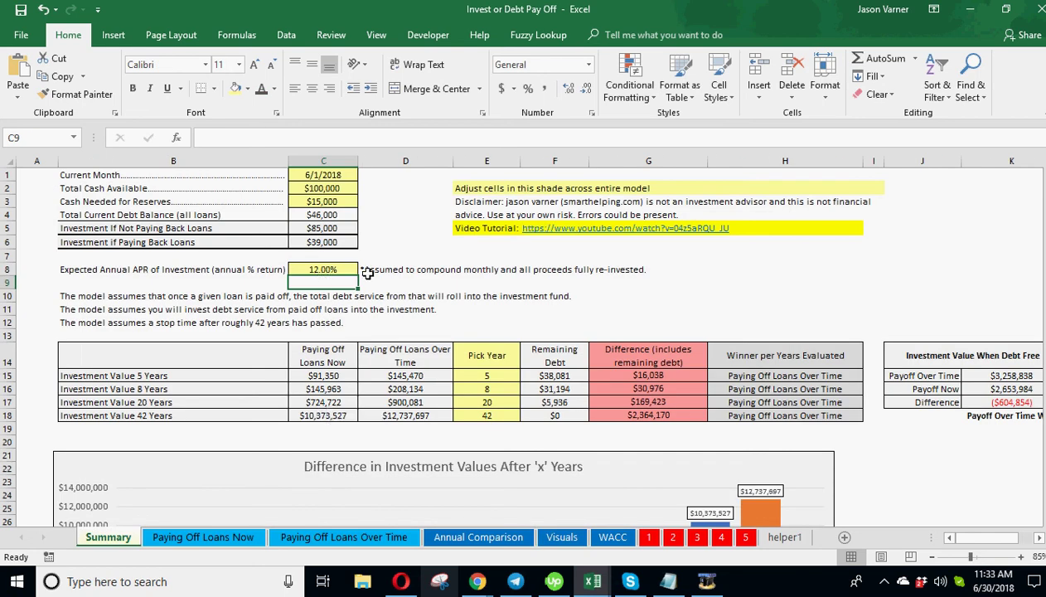
left_click(331, 269)
type("4")
key("Return")
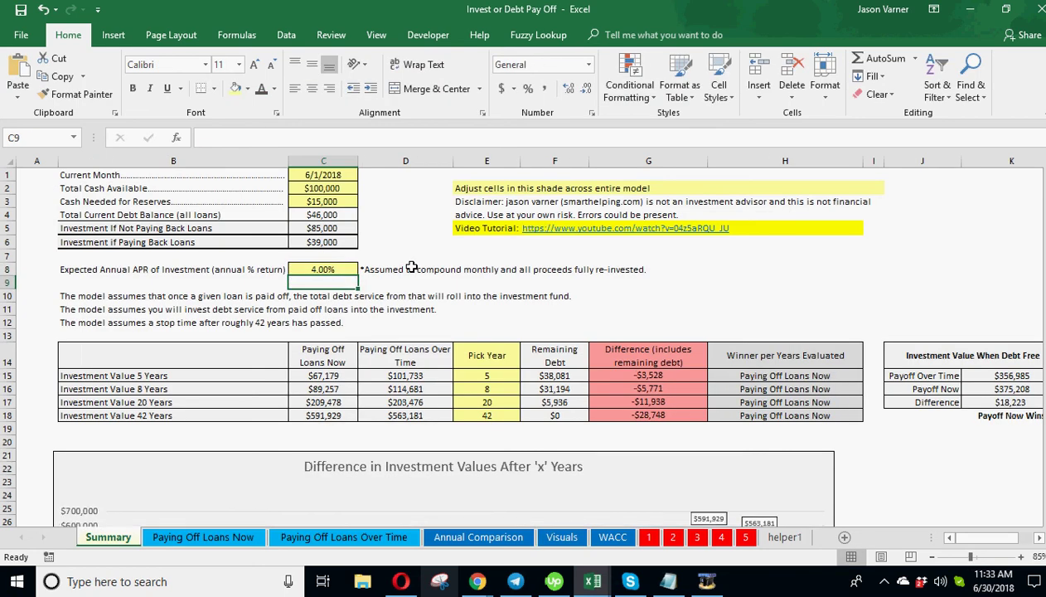
Review the Summary assumptions in C1:C5, the expected APR in C8, and the first two Pick Year cells.
left_click(320, 270)
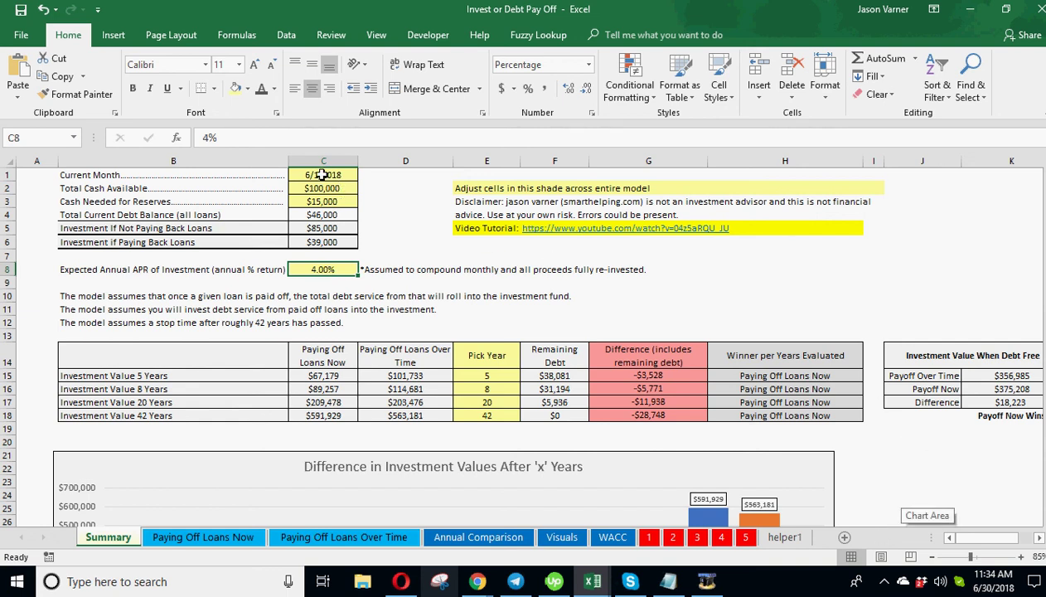
left_click_drag(324, 175, 322, 228)
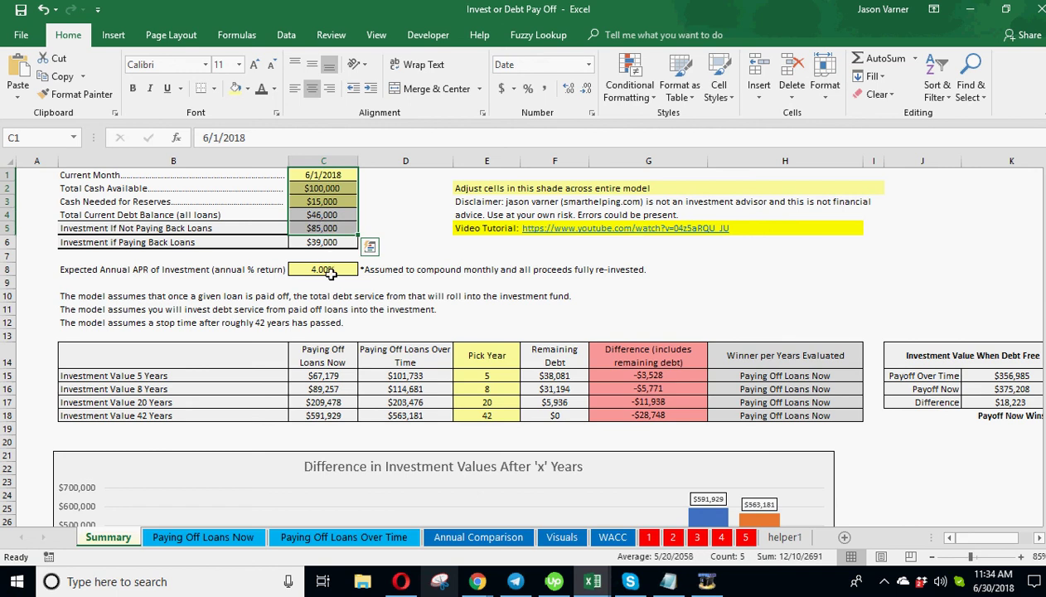
left_click(490, 376)
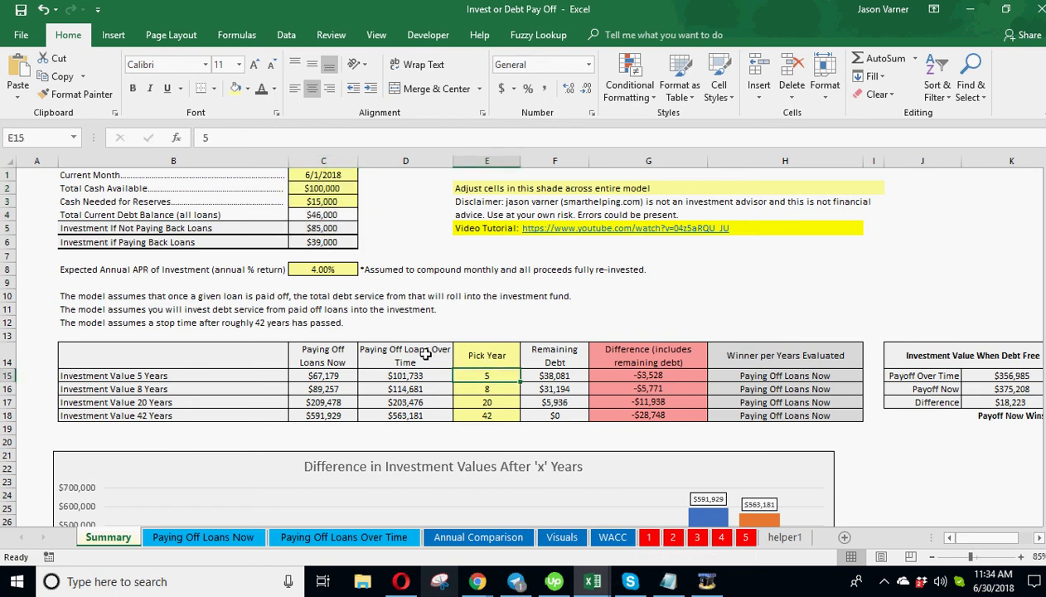
left_click(325, 269)
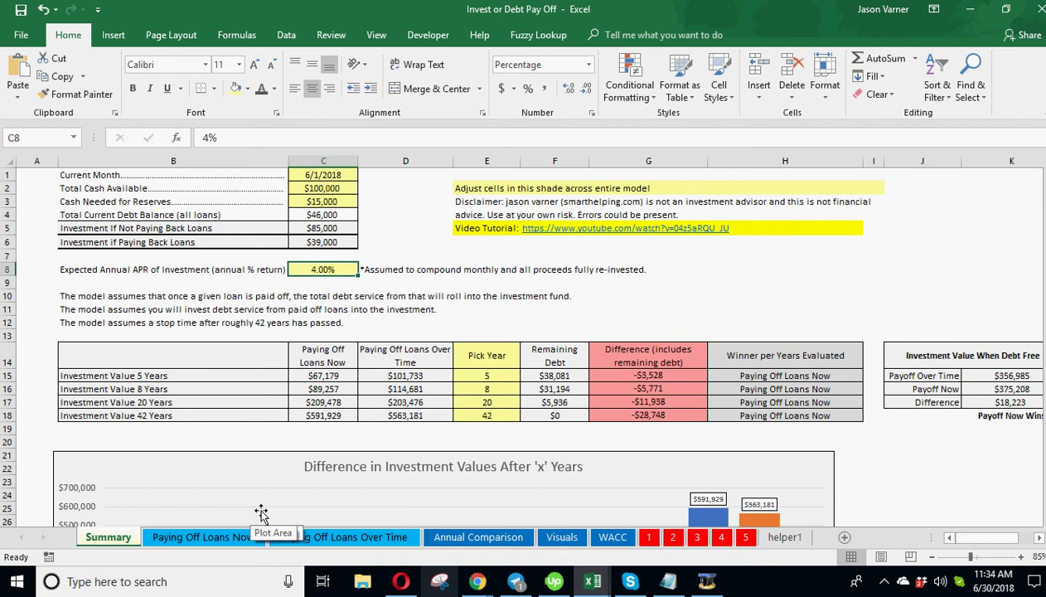
scroll(251, 513, "down", 4)
scroll(602, 354, "up", 4)
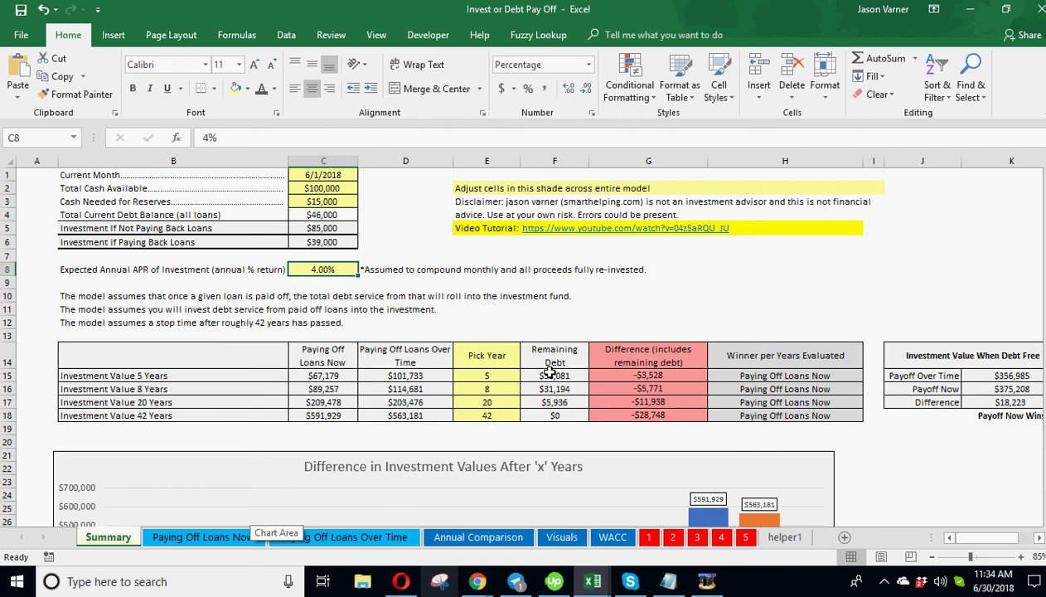
left_click(490, 375)
left_click(496, 388)
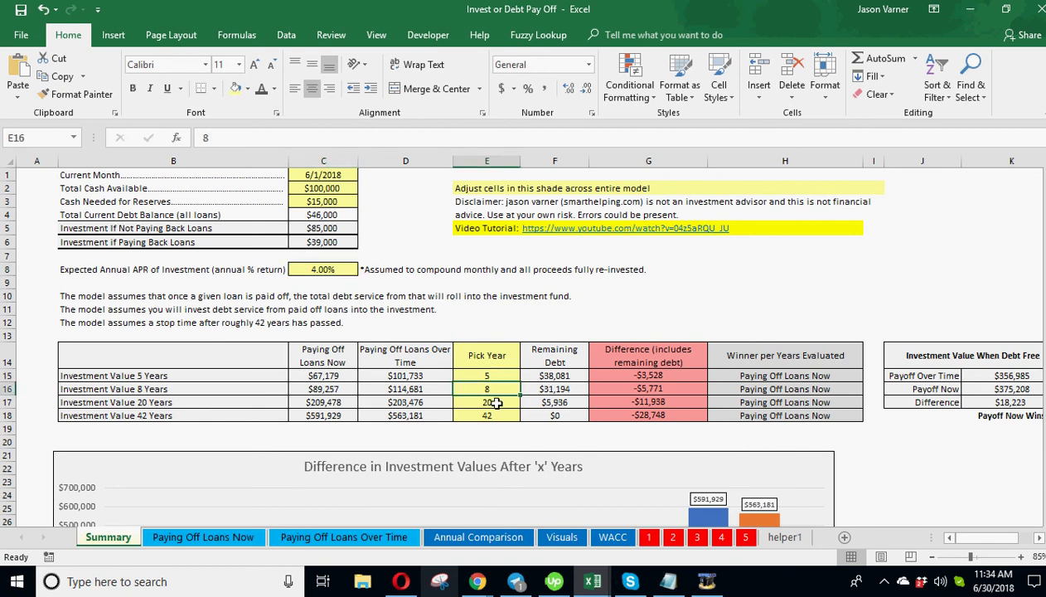
Inspect the total debt formula in C2 and the weighted average cost of capital formula in C3 on the WACC sheet.
left_click(606, 535)
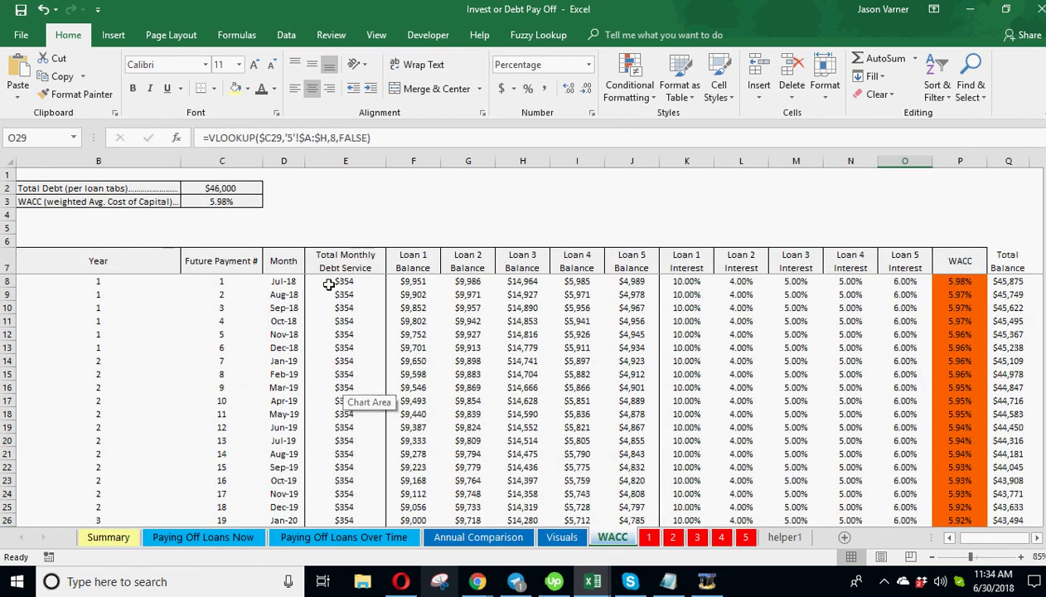
left_click(228, 201)
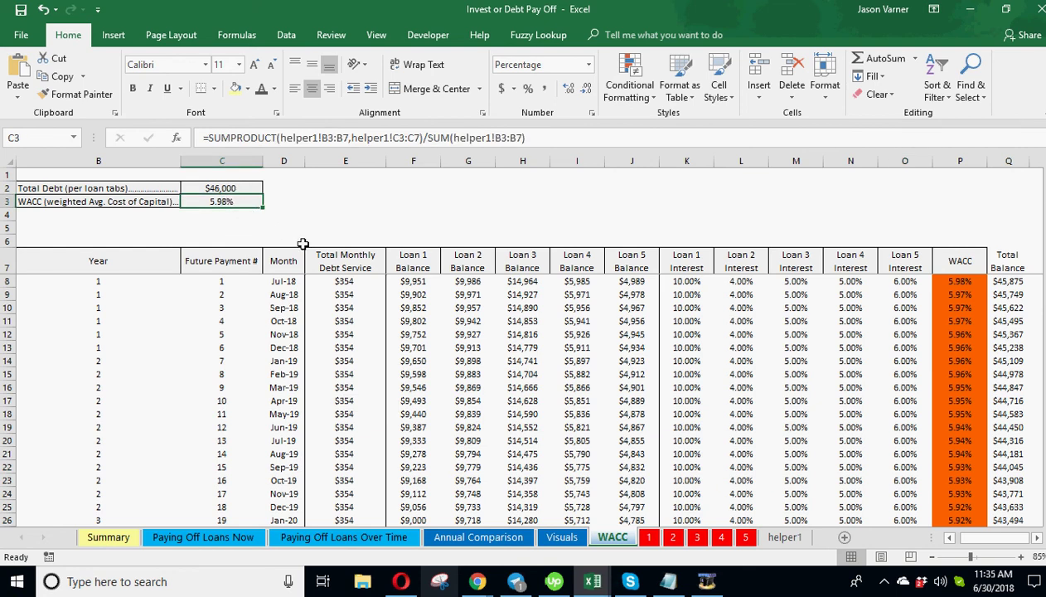
left_click(222, 188)
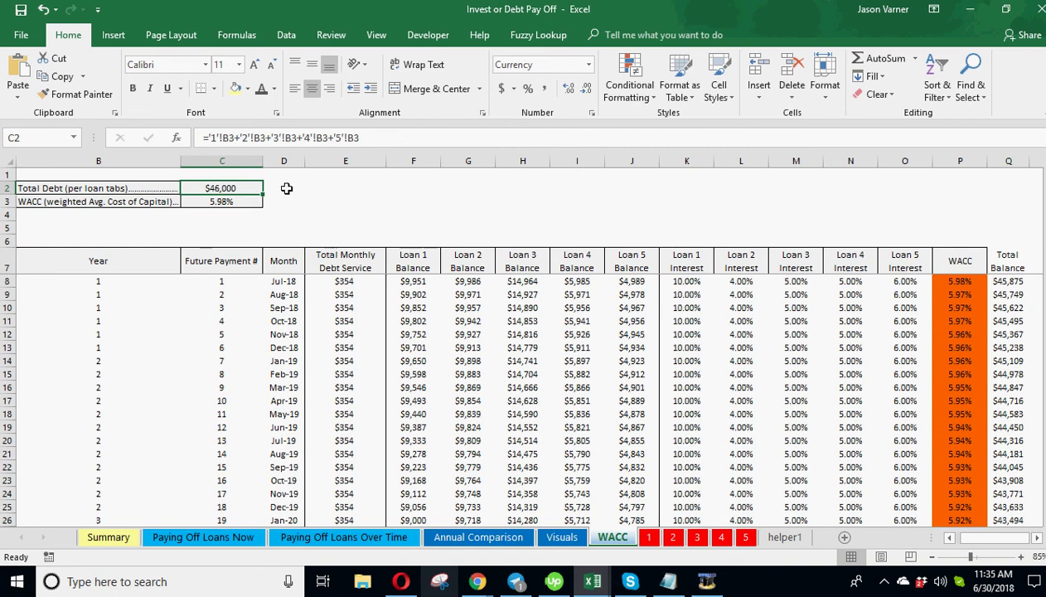
left_click(322, 188)
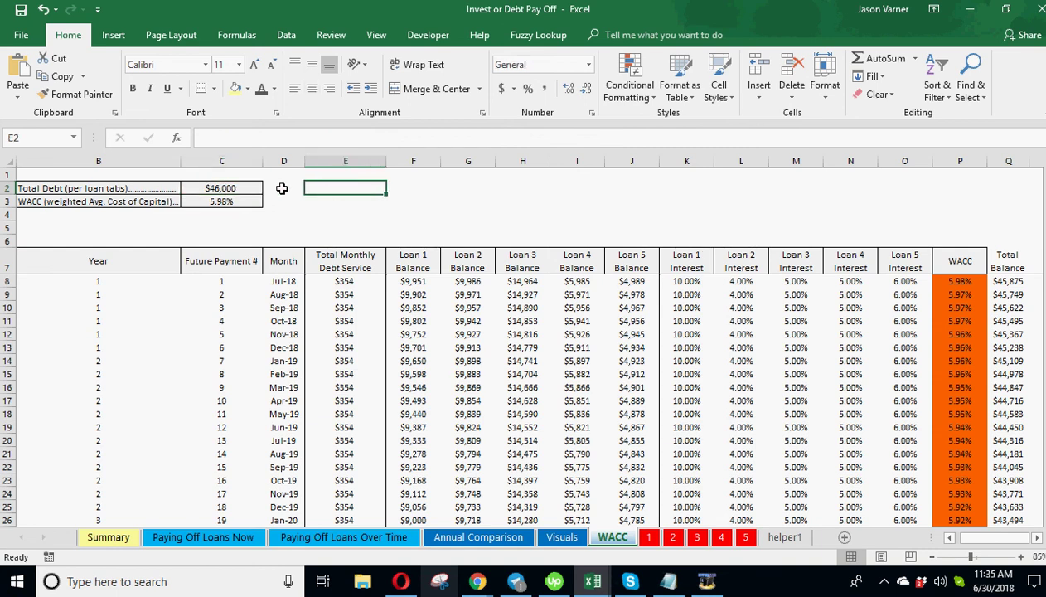
left_click(214, 201)
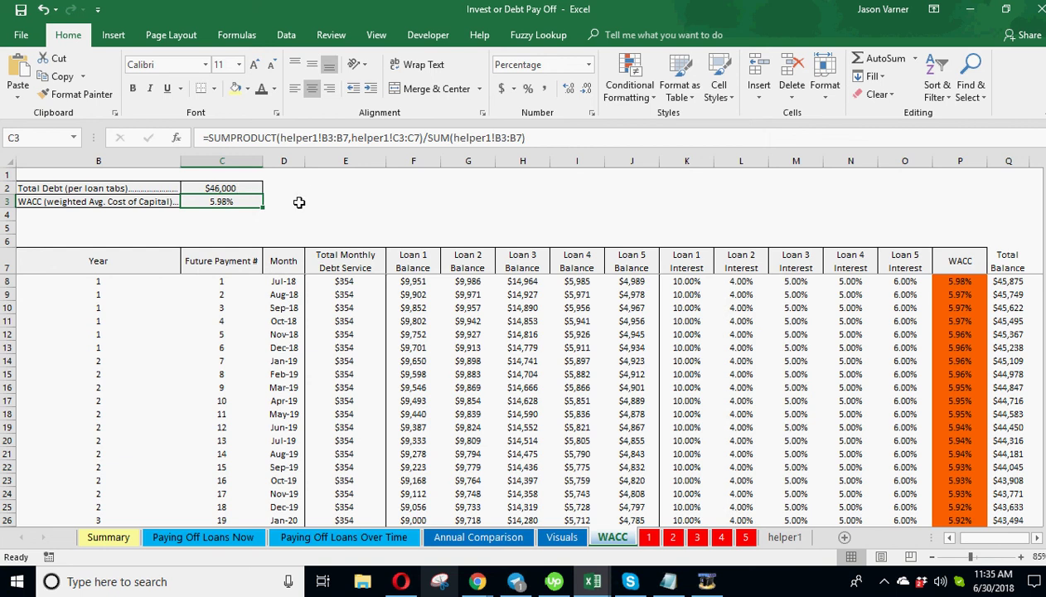
left_click(296, 201)
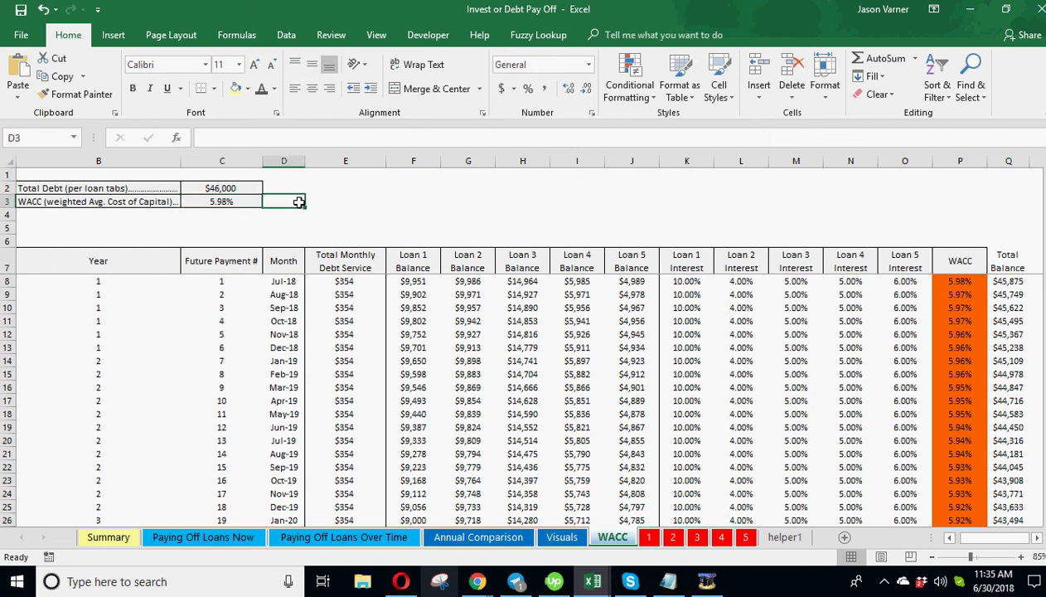
left_click(229, 201)
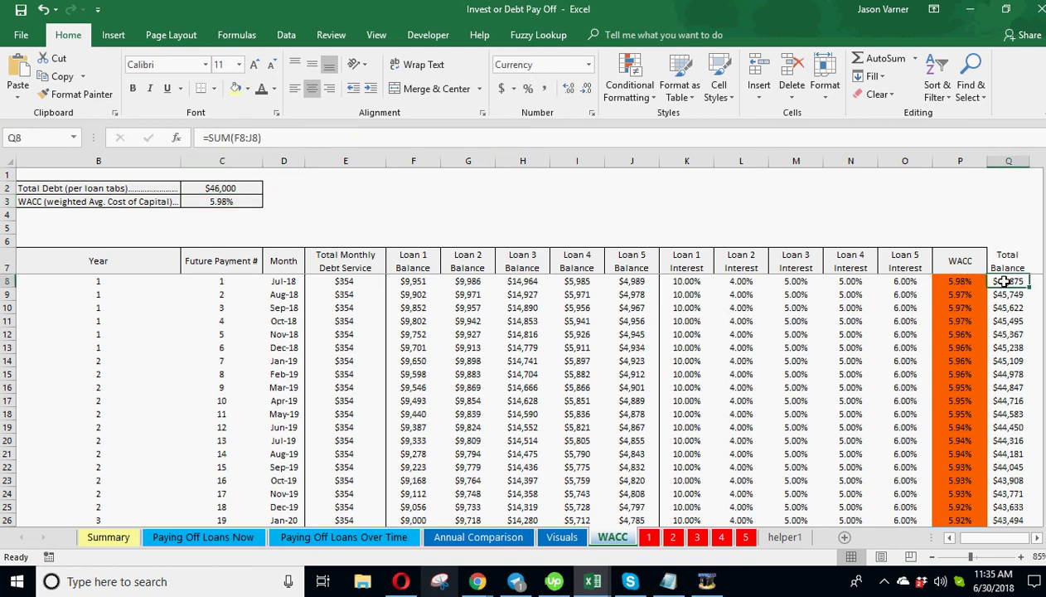
Follow the monthly WACC column from Jul-18 through the years as loans are paid off, then return to the first months.
left_click_drag(953, 281, 974, 524)
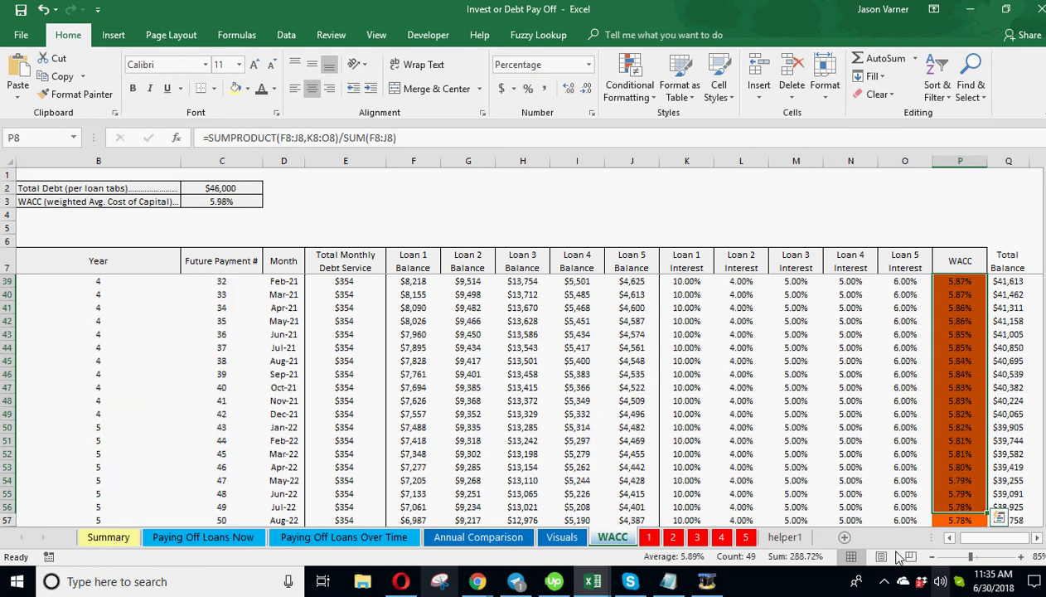
scroll(694, 433, "down", 20)
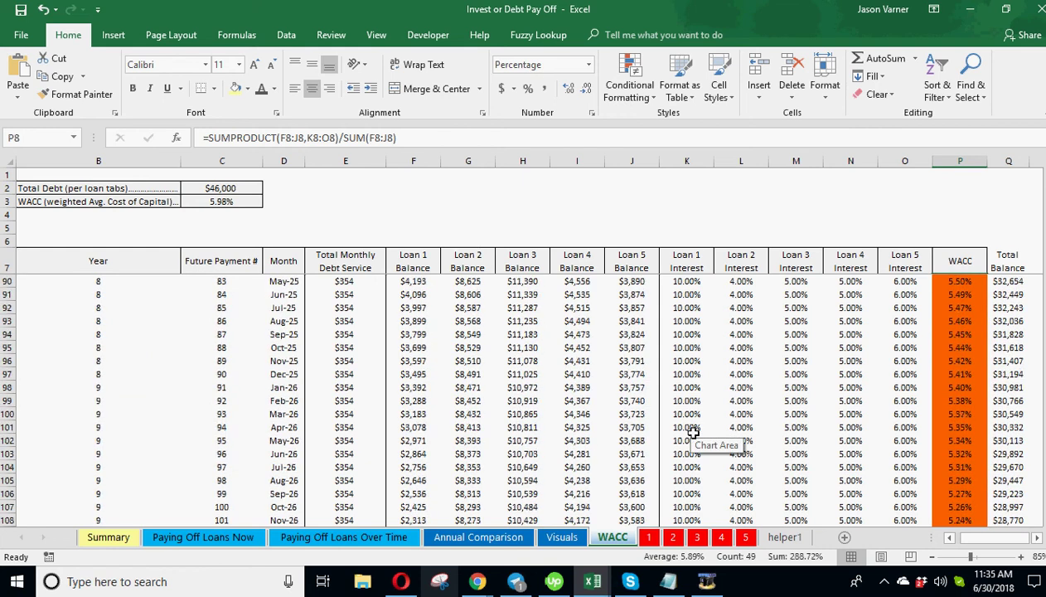
left_click(960, 334)
scroll(949, 340, "down", 19)
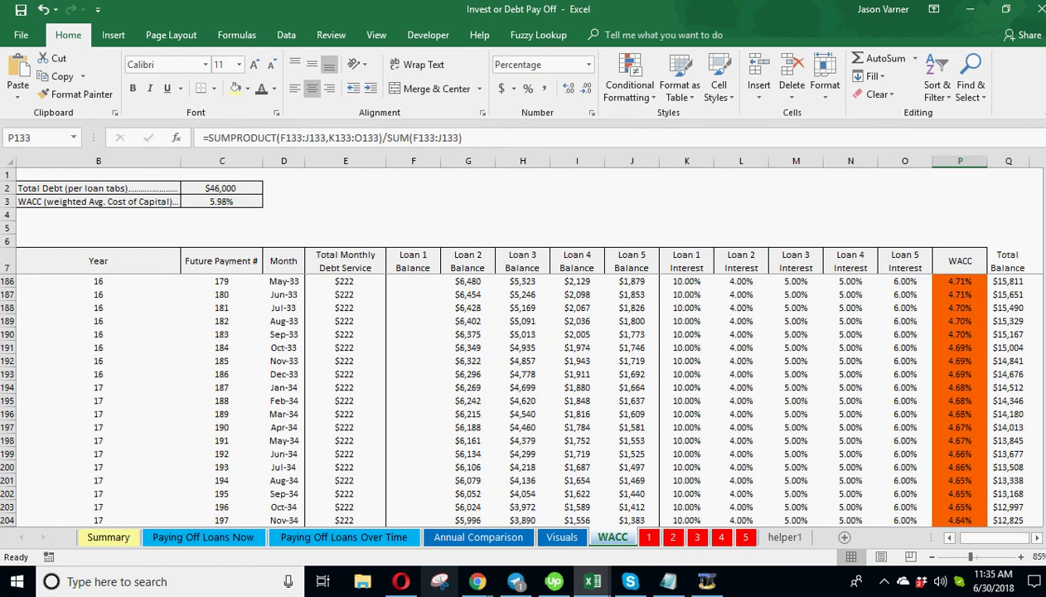
scroll(1007, 330, "down", 20)
scroll(873, 319, "up", 20)
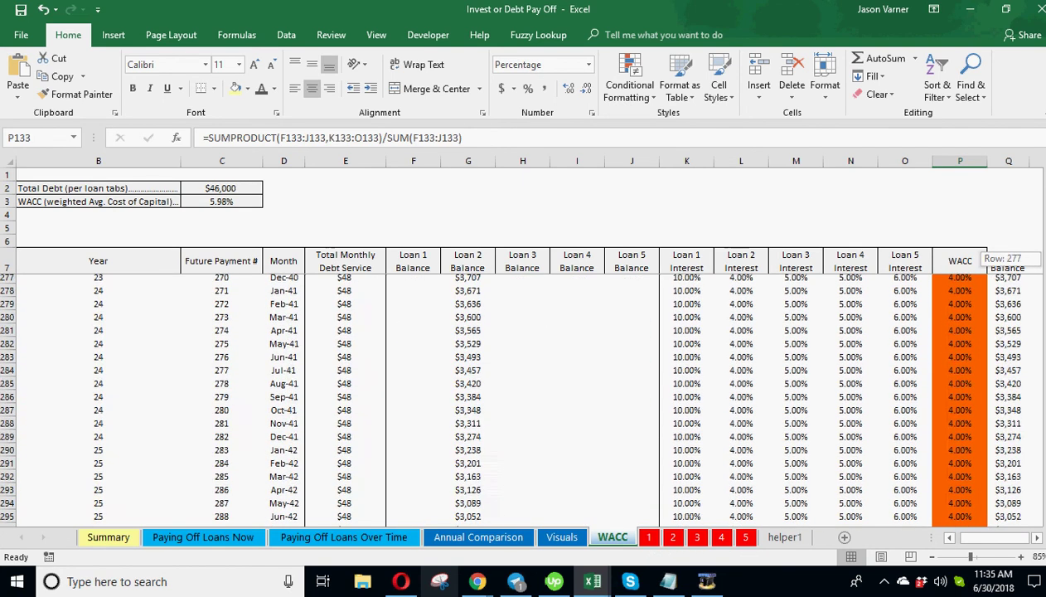
left_click(873, 319)
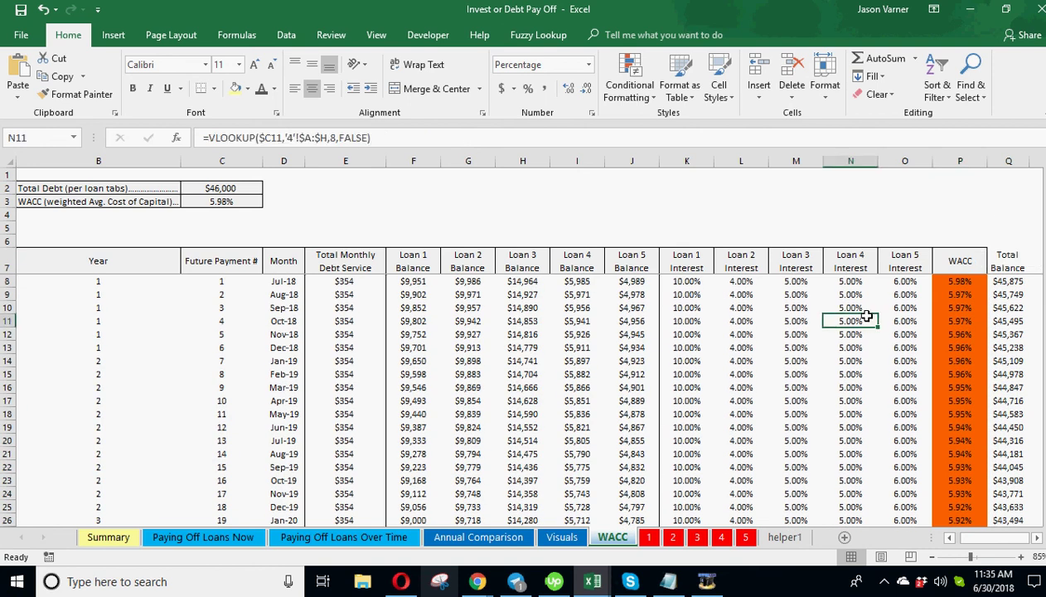
Review the Difference in Investment Values chart on Summary, along with the 20-year Pick Year cell and the expected APR in C8.
left_click(117, 539)
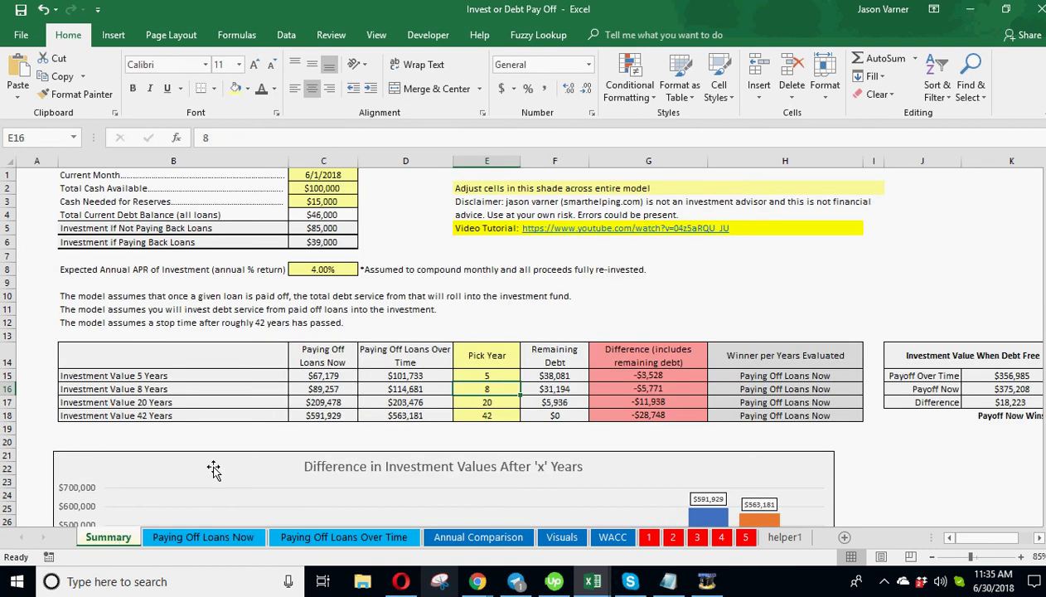
scroll(224, 460, "down", 5)
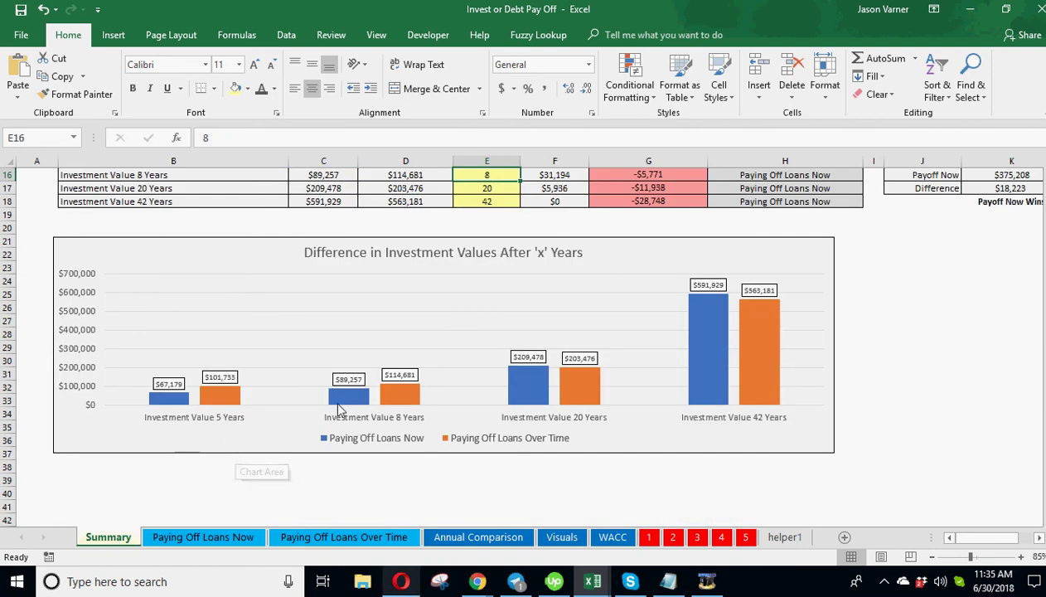
scroll(552, 370, "up", 1)
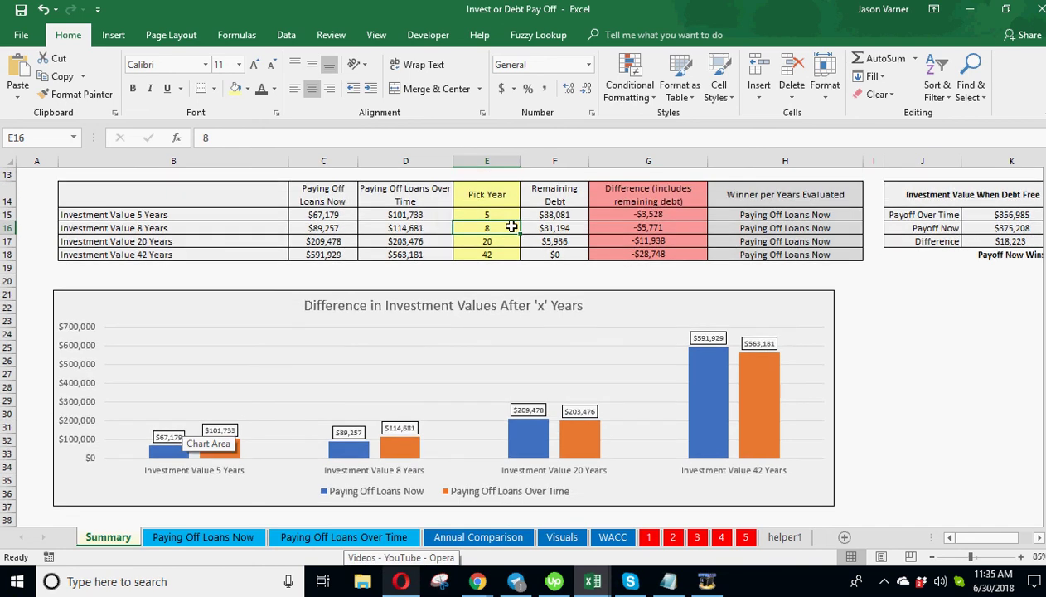
left_click(492, 241)
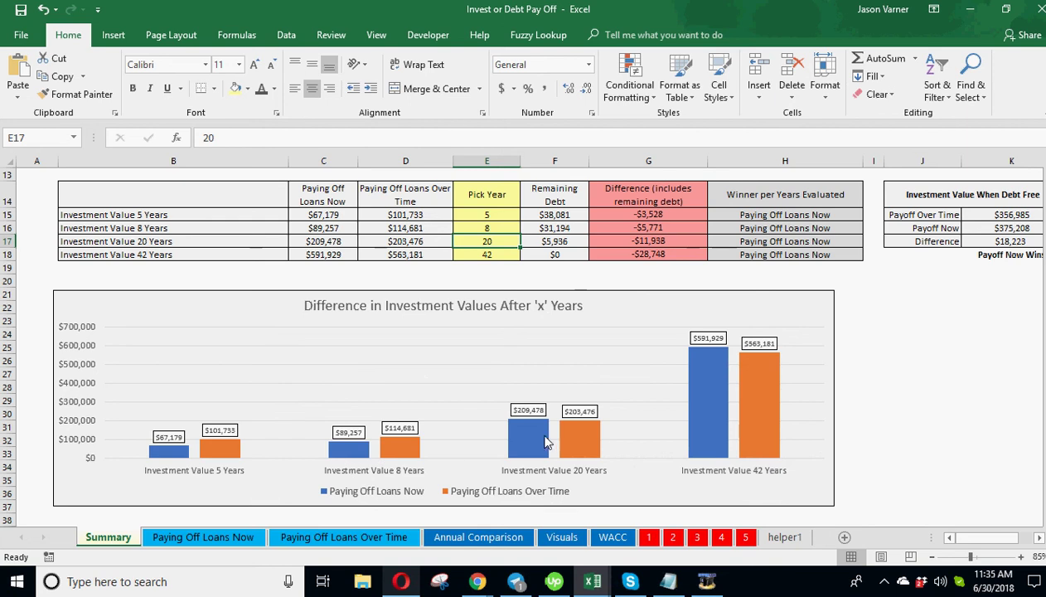
scroll(542, 437, "up", 3)
mouse_move(957, 538)
left_mouse_down()
mouse_move(1006, 547)
mouse_move(958, 541)
left_mouse_up()
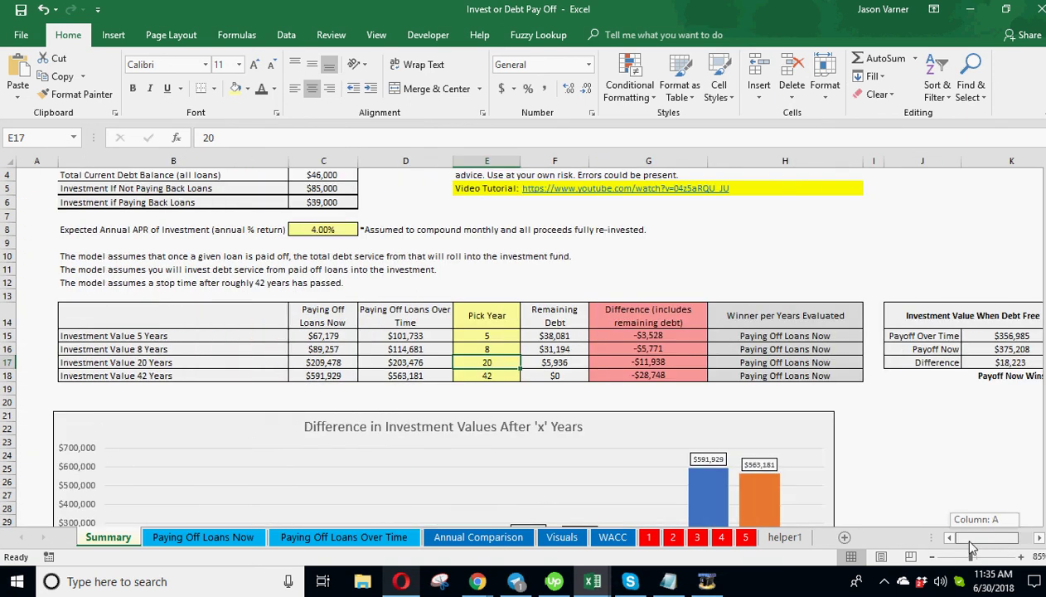
left_click(321, 232)
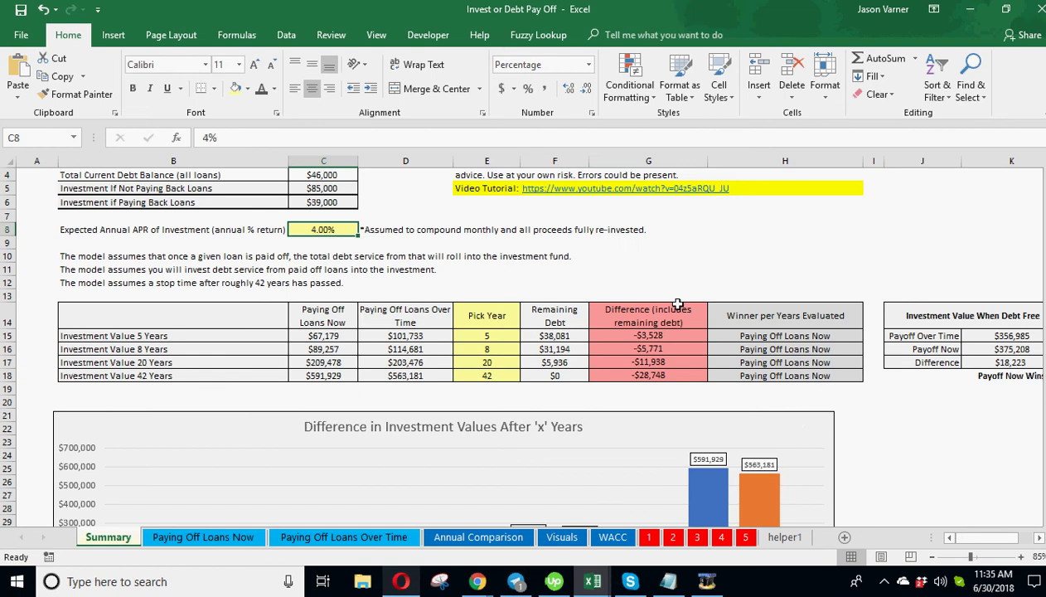
scroll(678, 305, "up", 1)
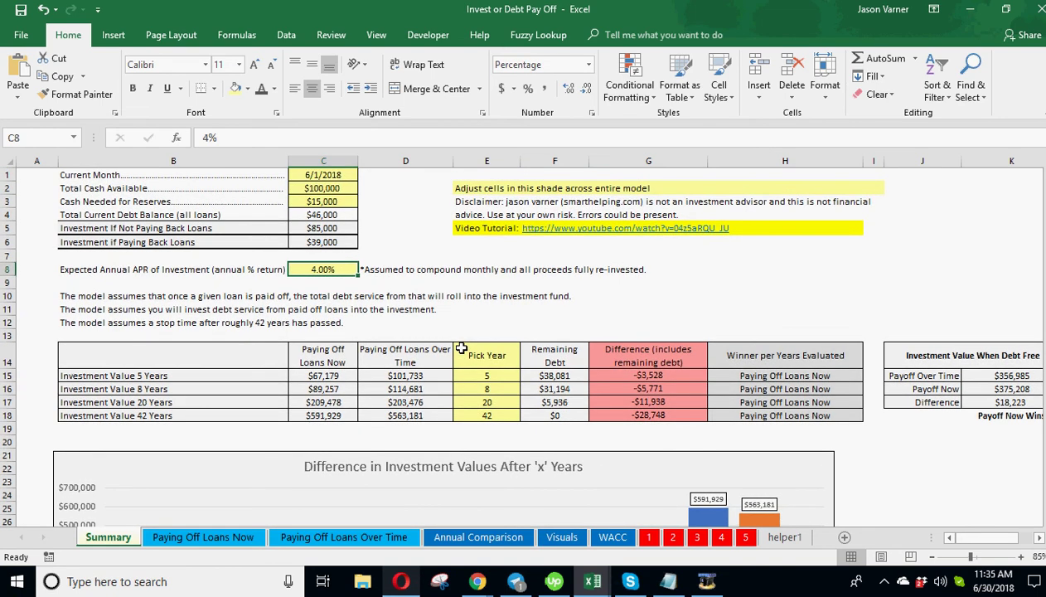
left_click(830, 246)
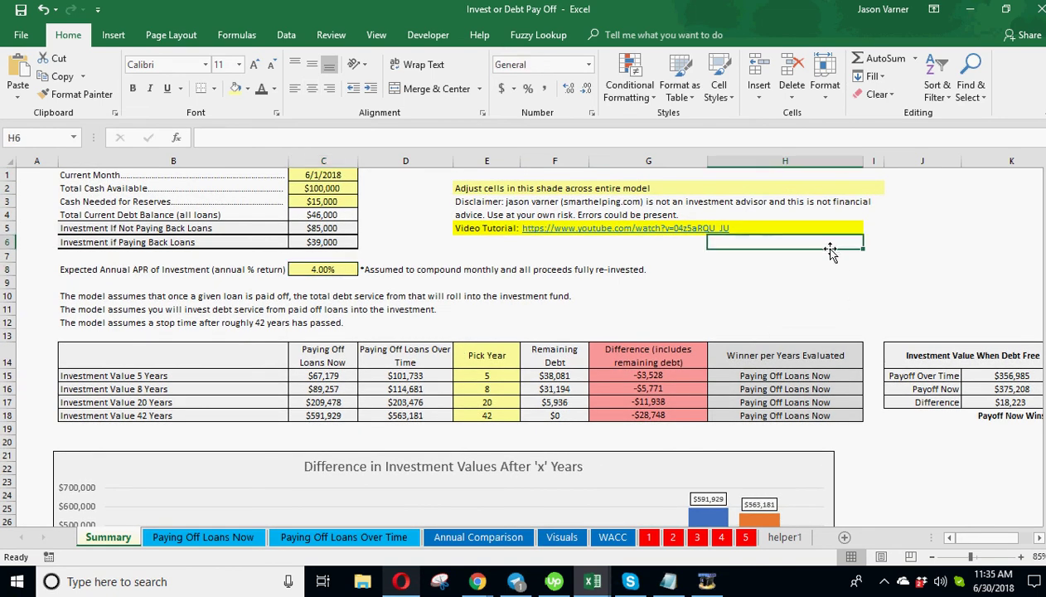